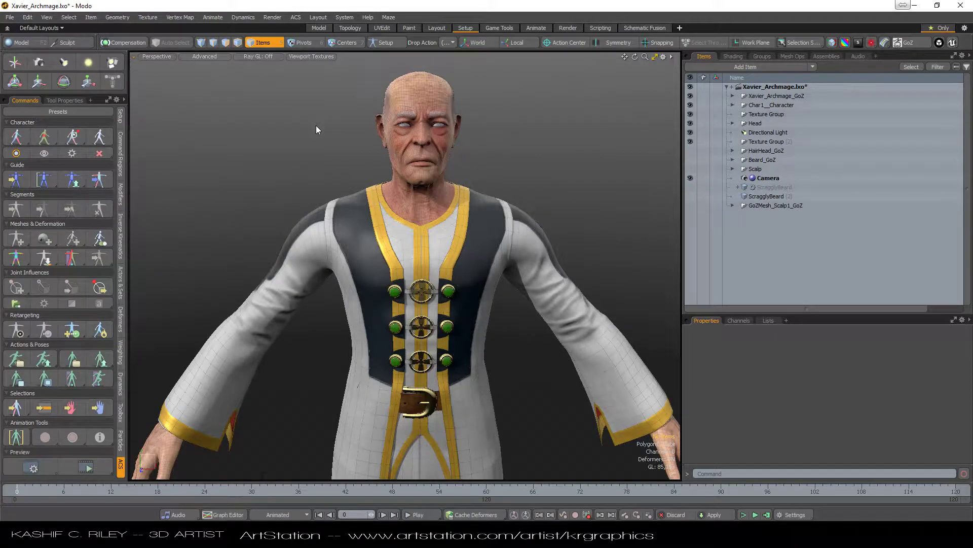
# - Display the character's rig controllers over the head and face
pyautogui.moveTo(635, 59); pyautogui.dragTo(599, 86)
pyautogui.scroll(2, 376, 184)
pyautogui.scroll(2, 376, 184)
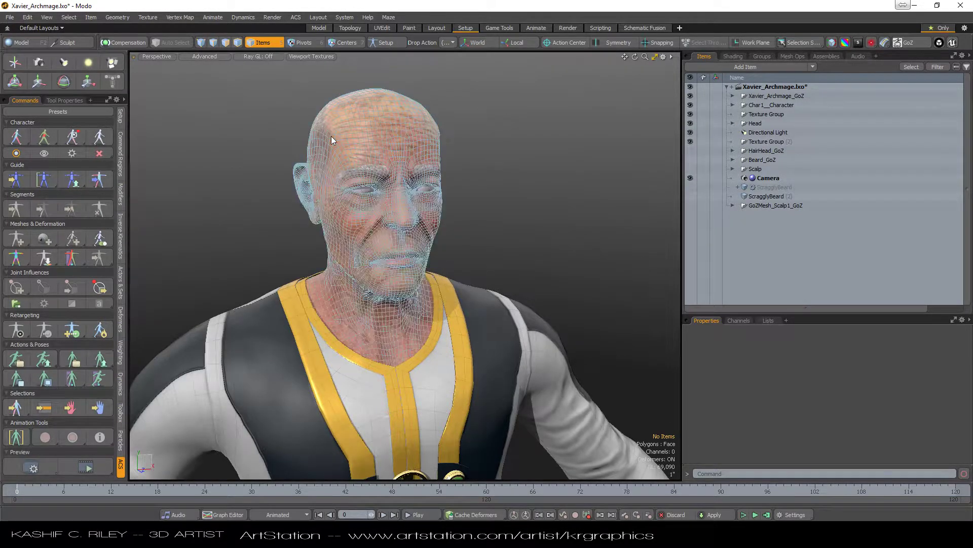
pyautogui.scroll(-3, 577, 177)
pyautogui.scroll(3, 566, 173)
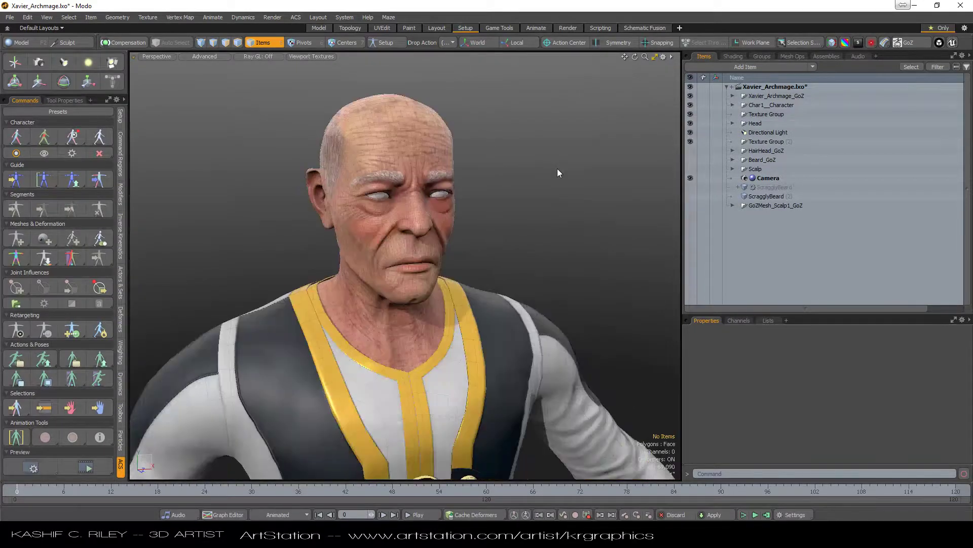
pyautogui.moveTo(625, 56); pyautogui.dragTo(688, 53)
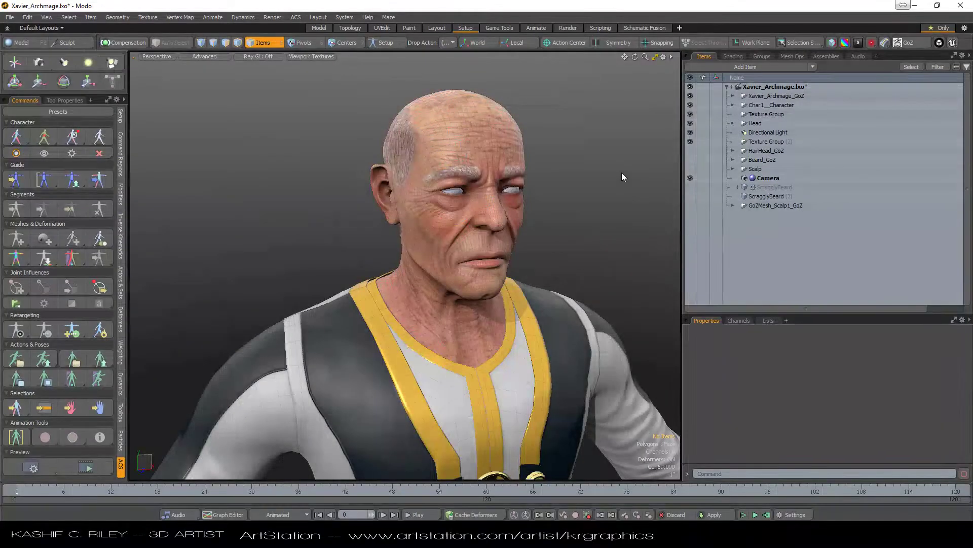
pyautogui.moveTo(637, 57); pyautogui.dragTo(616, 89)
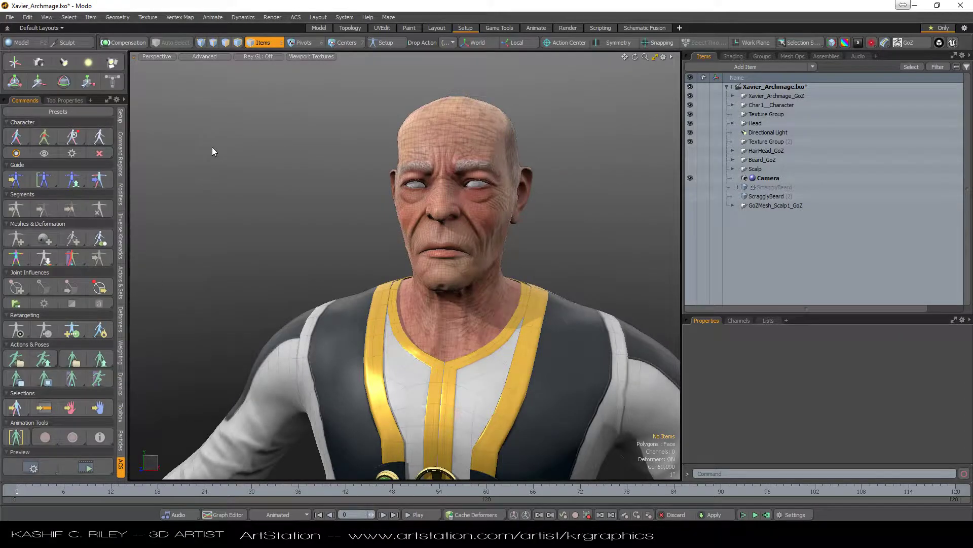
pyautogui.click(17, 139)
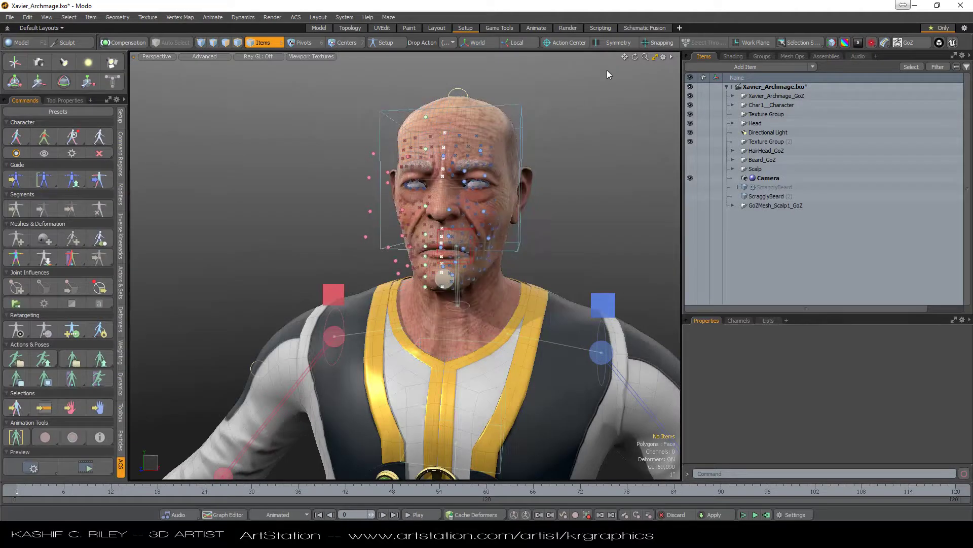
# - Try raising the Char1__Left_Forehead_14 controller about 1.66 inches, and reset its position
pyautogui.moveTo(634, 57); pyautogui.dragTo(593, 58)
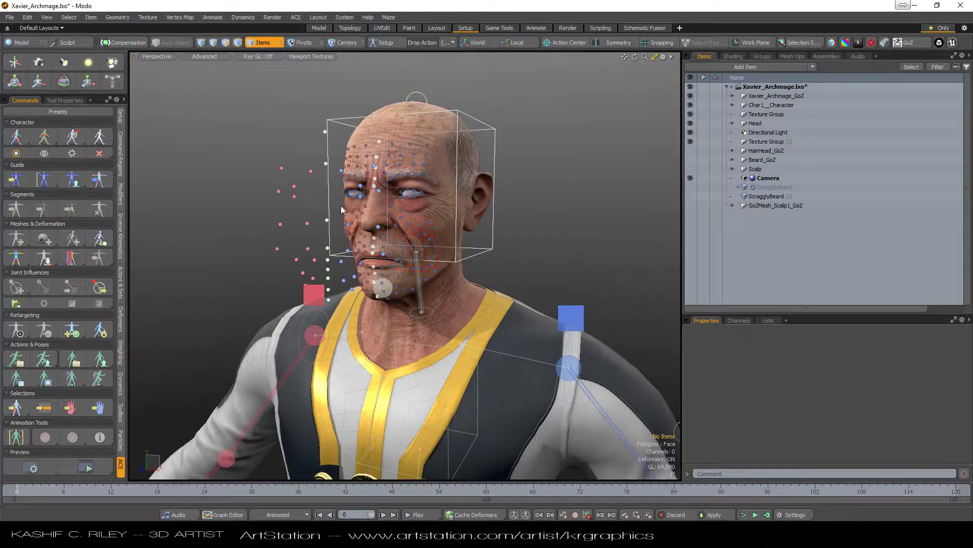
pyautogui.scroll(3, 402, 145)
pyautogui.click(414, 144)
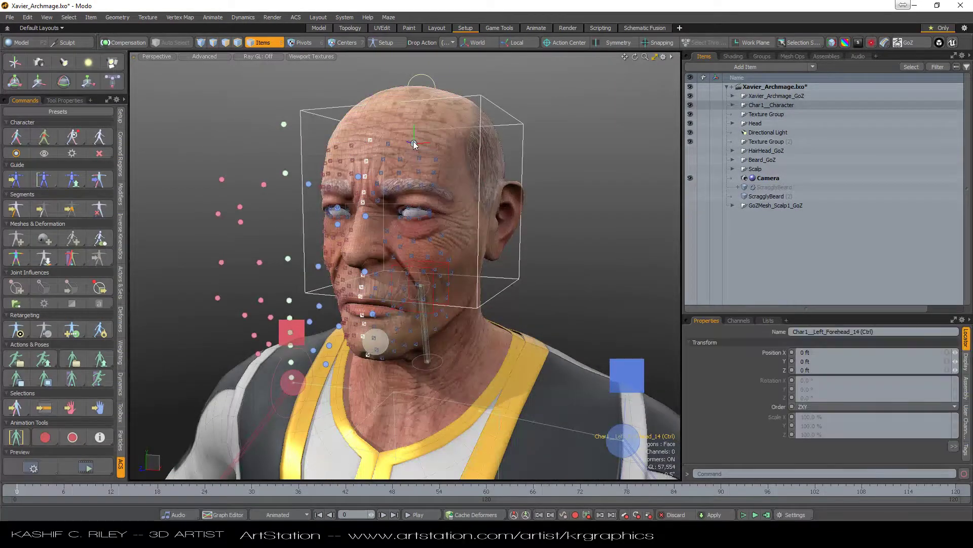
pyautogui.press('w')
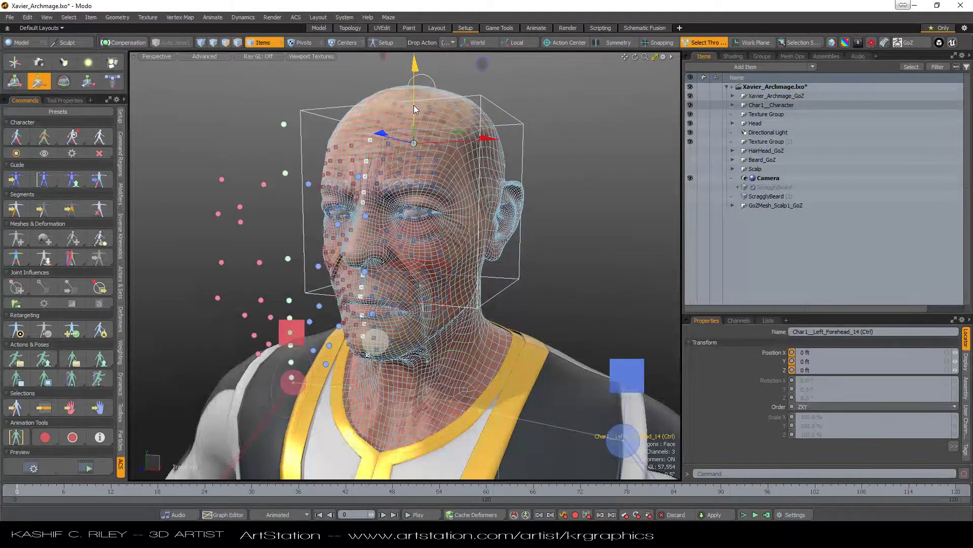
pyautogui.moveTo(414, 109); pyautogui.dragTo(402, 72)
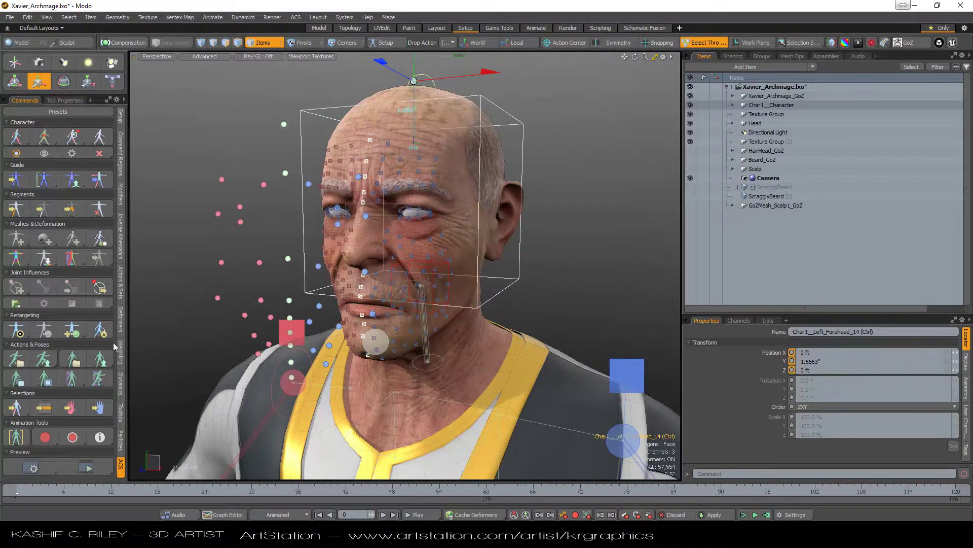
pyautogui.click(74, 437)
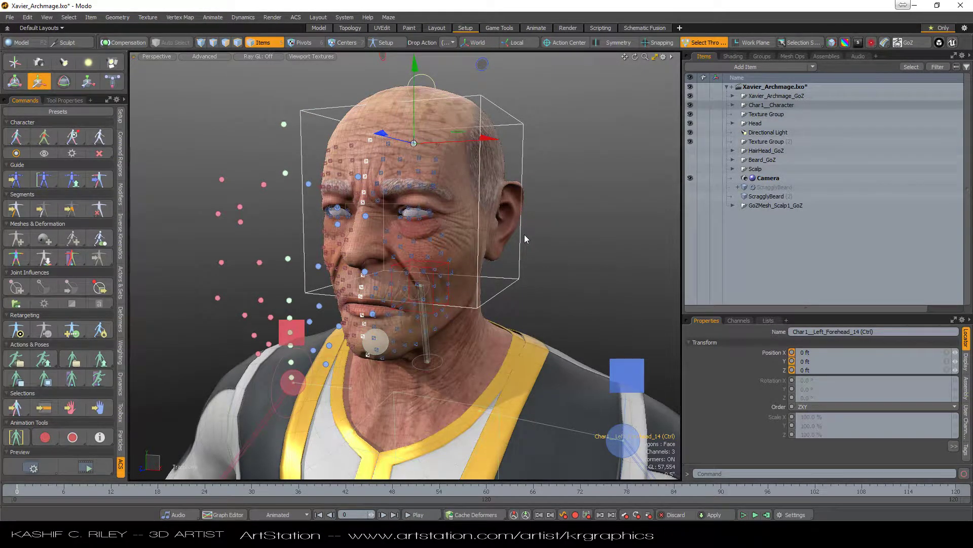
# - Test rotating the Char1__Head_FK controller about -11.7° in X and -18.3° in Y, and undo the rotation
pyautogui.scroll(-3, 546, 218)
pyautogui.scroll(3, 547, 218)
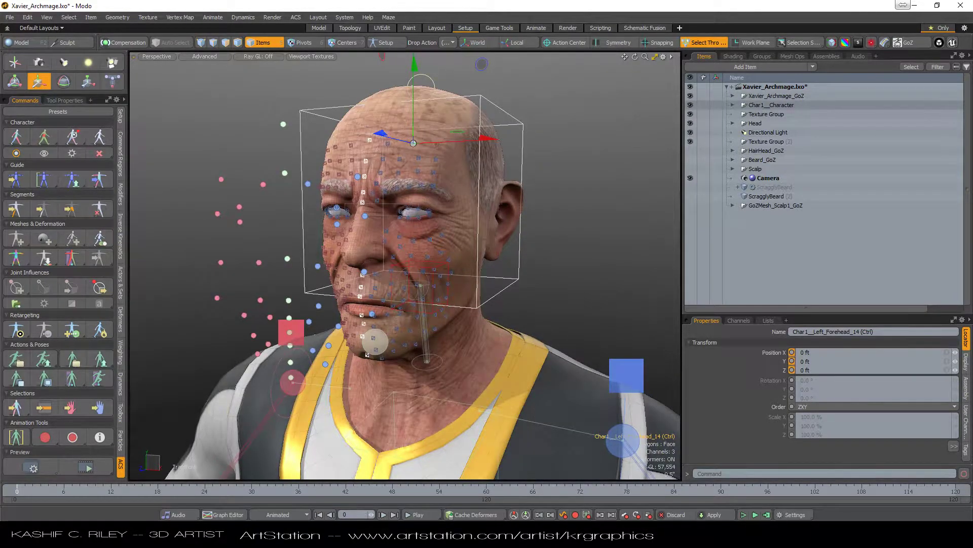
pyautogui.moveTo(634, 57); pyautogui.dragTo(640, 61)
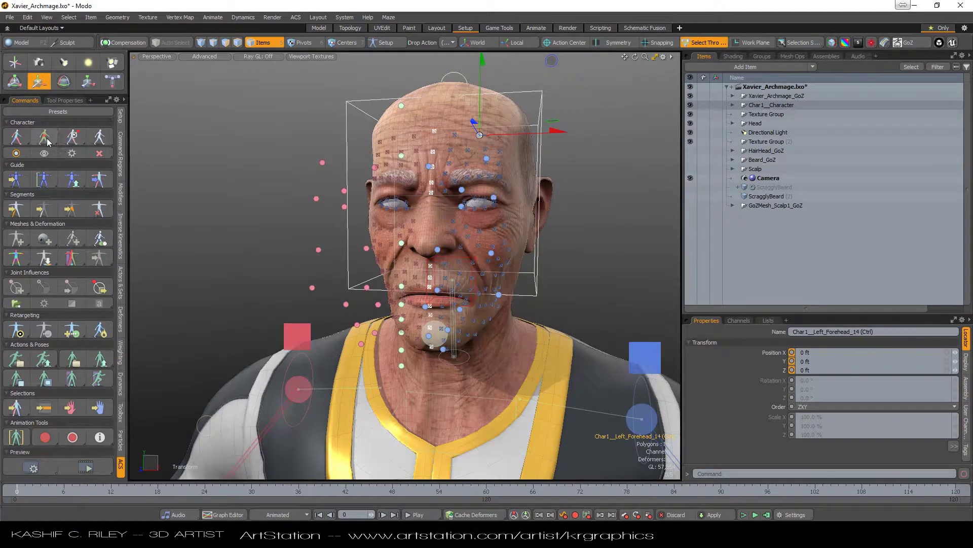
pyautogui.click(15, 137)
pyautogui.click(14, 138)
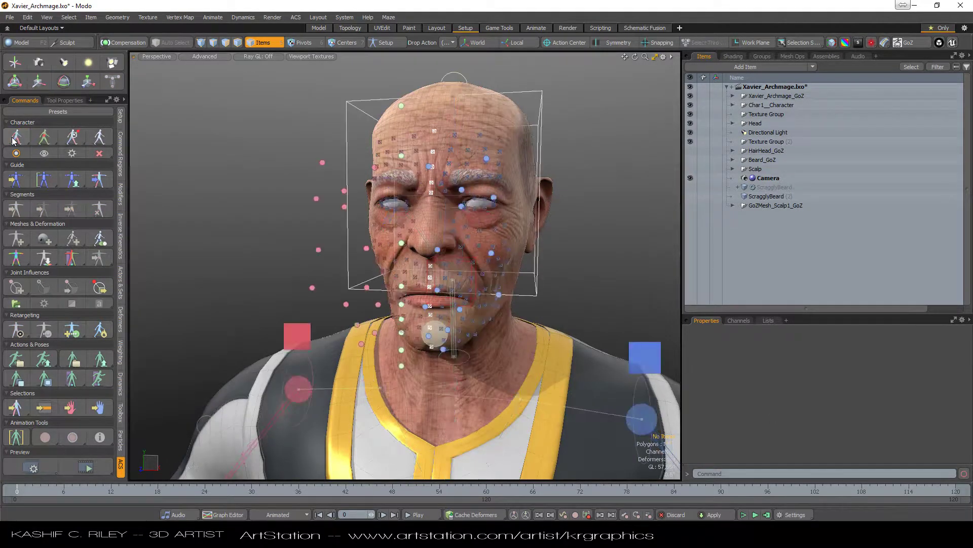
pyautogui.click(533, 295)
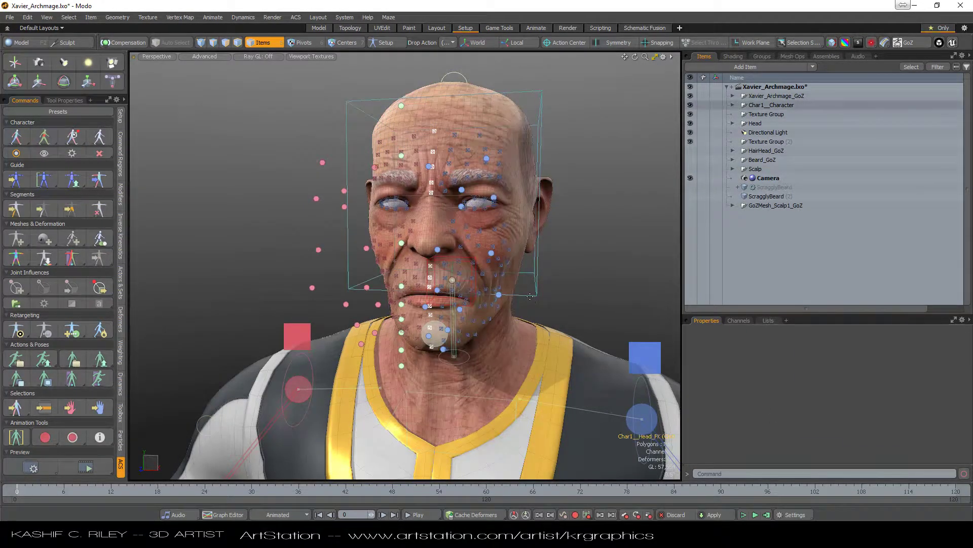
pyautogui.press('e')
pyautogui.moveTo(607, 290); pyautogui.dragTo(502, 304)
pyautogui.moveTo(397, 333); pyautogui.dragTo(398, 308)
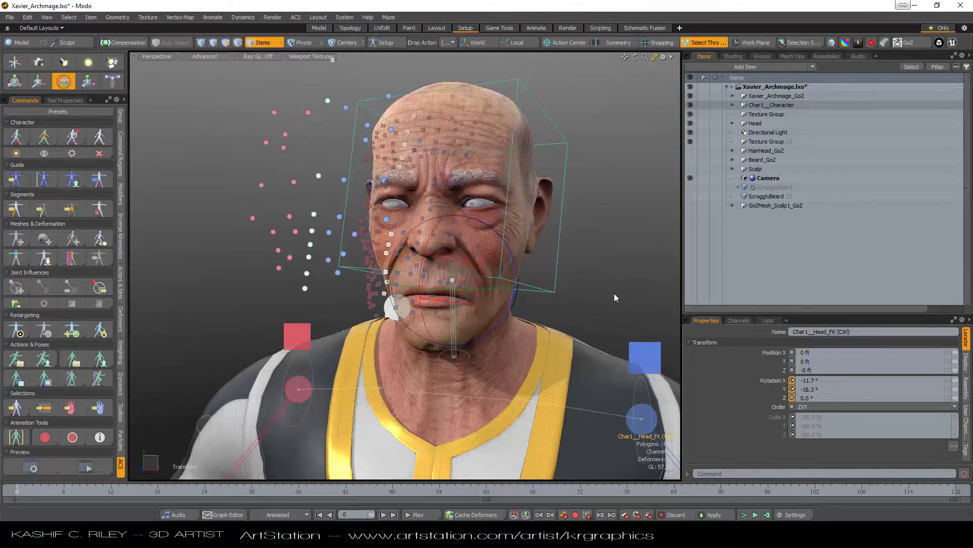
pyautogui.hotkey('ctrl', 'z')
pyautogui.press('space')
pyautogui.click(652, 312)
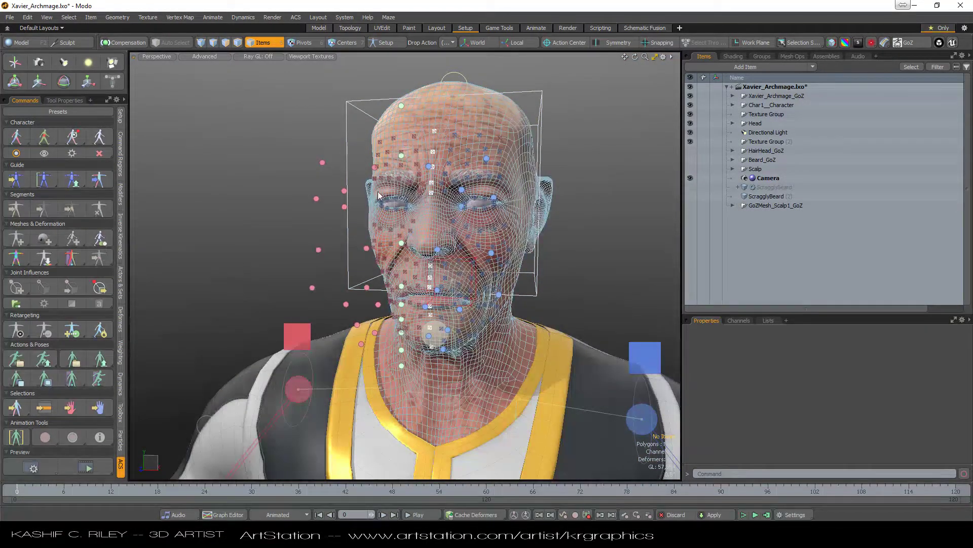
# - Select the Char1__RightEyebrow_1 controller and locate its parent face controller folders in the item hierarchy
pyautogui.click(409, 181)
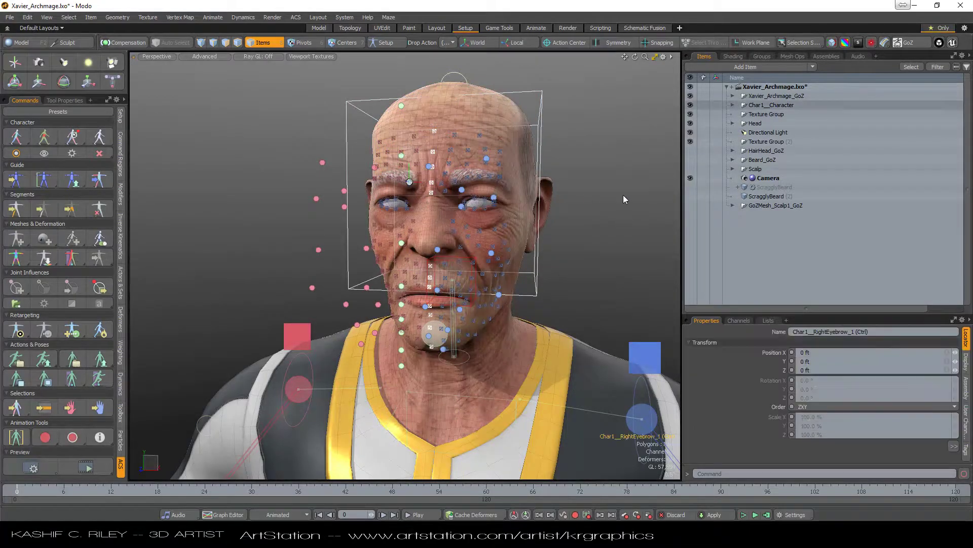
pyautogui.press('f')
pyautogui.scroll(-7, 805, 201)
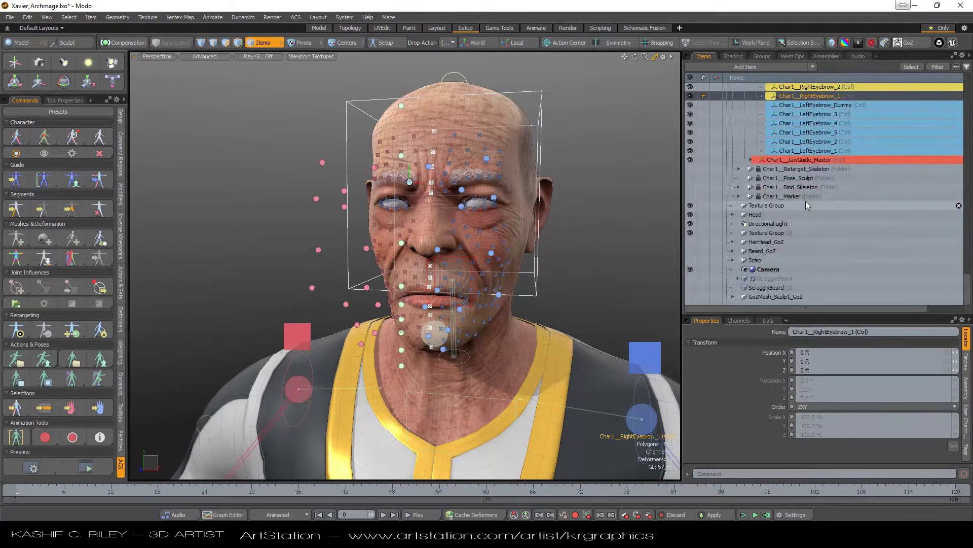
pyautogui.scroll(10, 805, 201)
pyautogui.scroll(10, 812, 205)
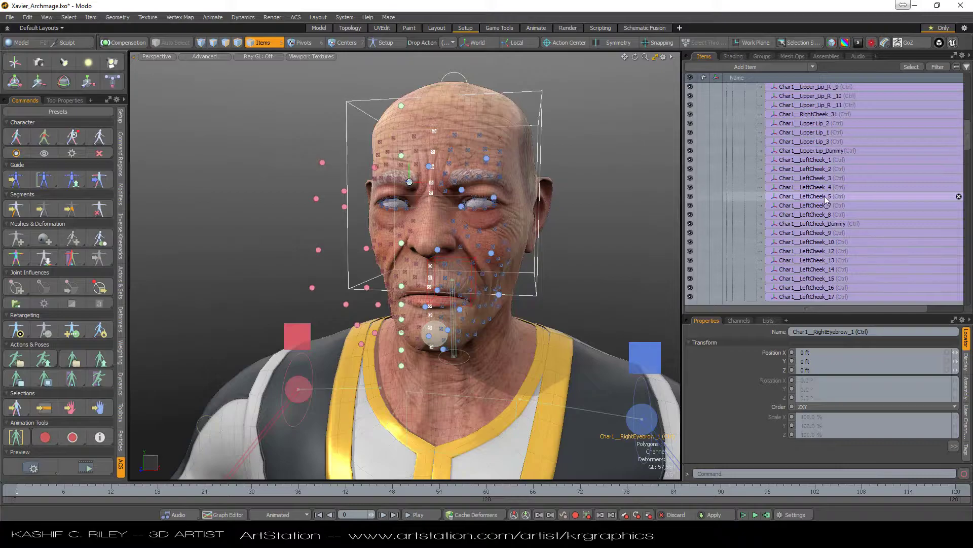
pyautogui.scroll(2, 823, 190)
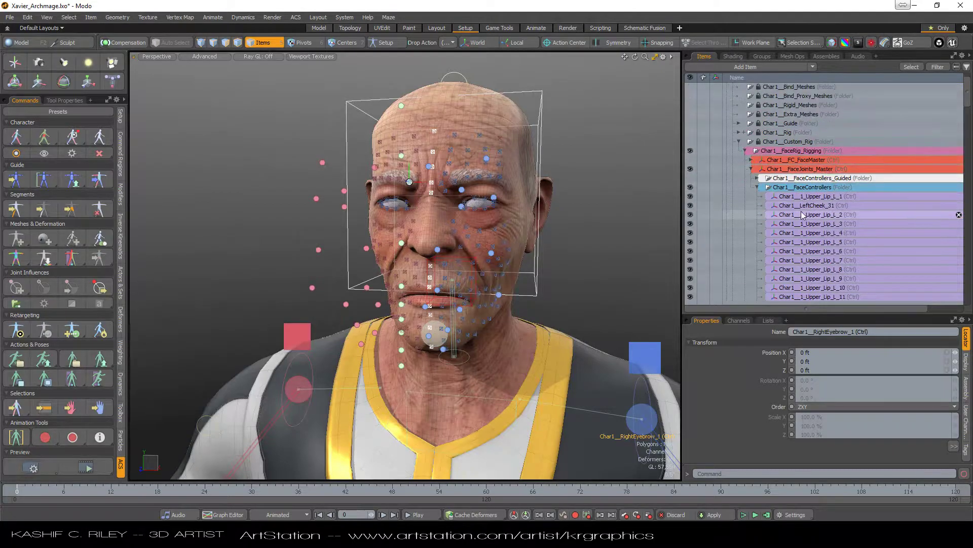
# - Set the Visible channel of the Char1__FaceControllers_Guided folder to Default
pyautogui.click(820, 182)
pyautogui.rightClick(817, 179)
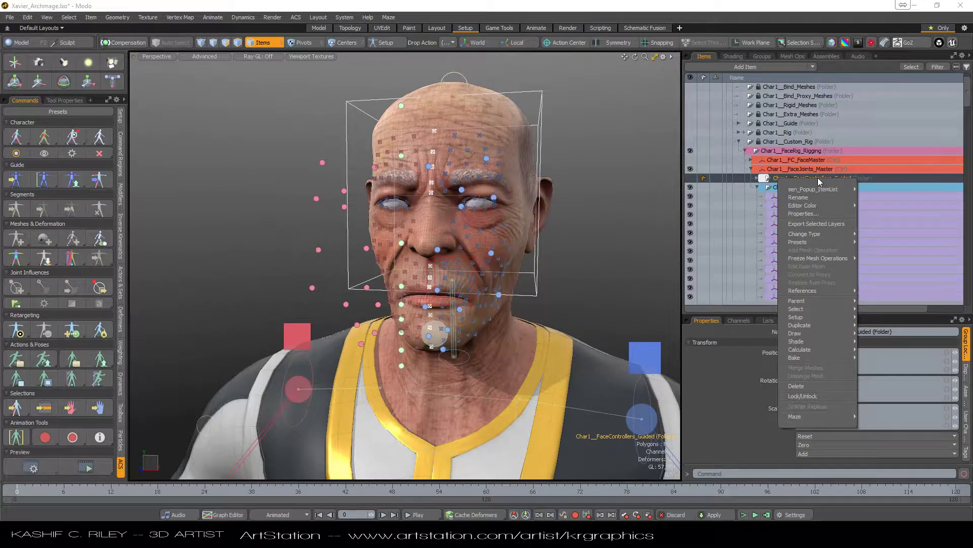
pyautogui.click(740, 322)
pyautogui.click(739, 320)
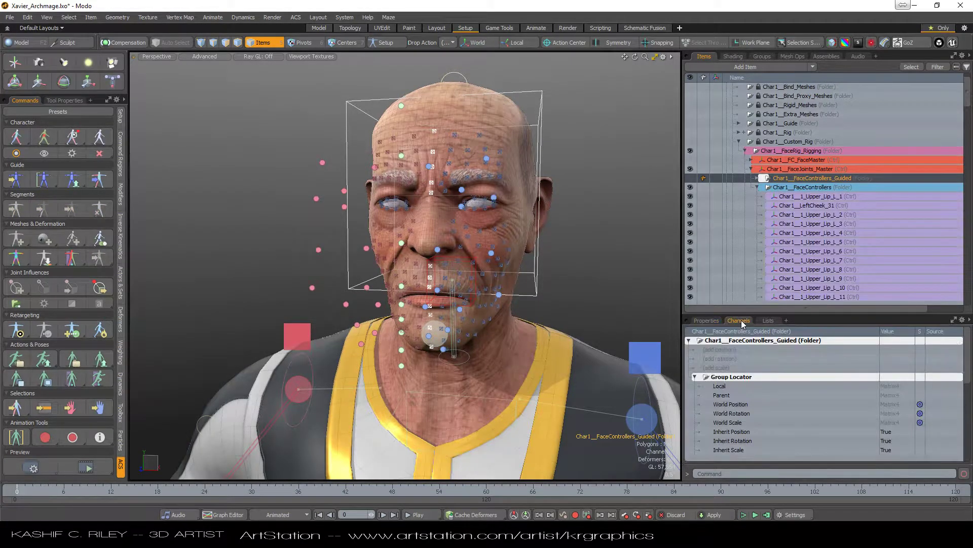
pyautogui.scroll(-2, 790, 368)
pyautogui.click(823, 409)
pyautogui.click(892, 403)
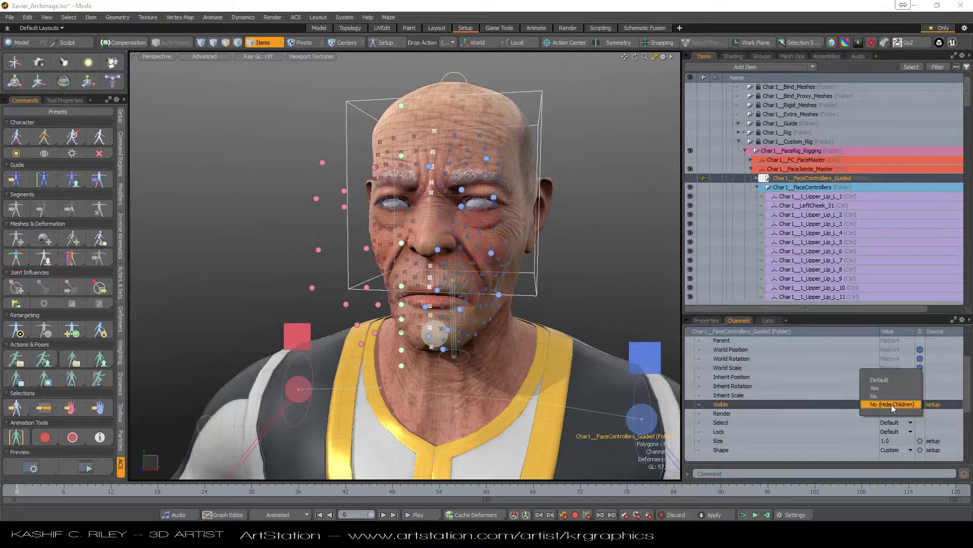
pyautogui.click(893, 379)
pyautogui.click(576, 218)
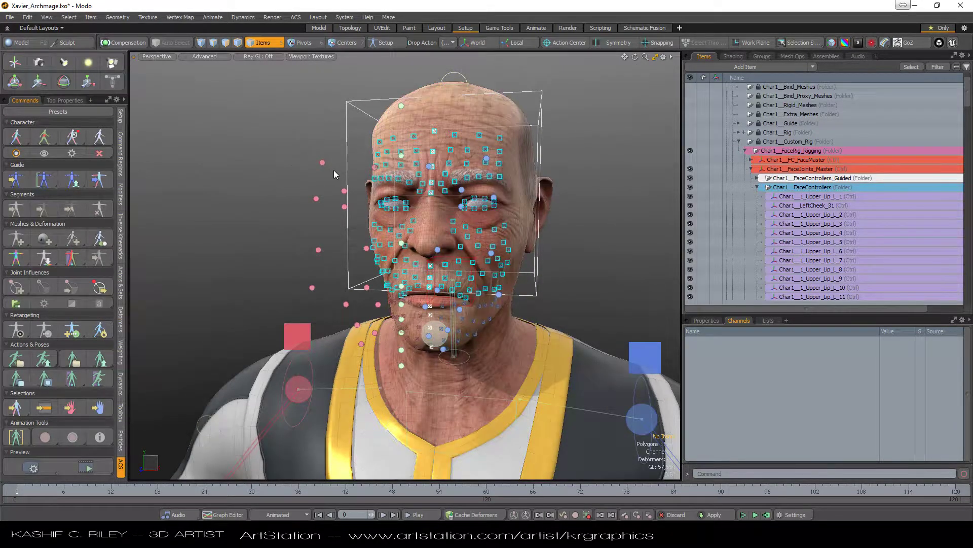
# - Show the schematic beneath a taller 3D view and open the Char1__Assemblies assembly
pyautogui.click(654, 57)
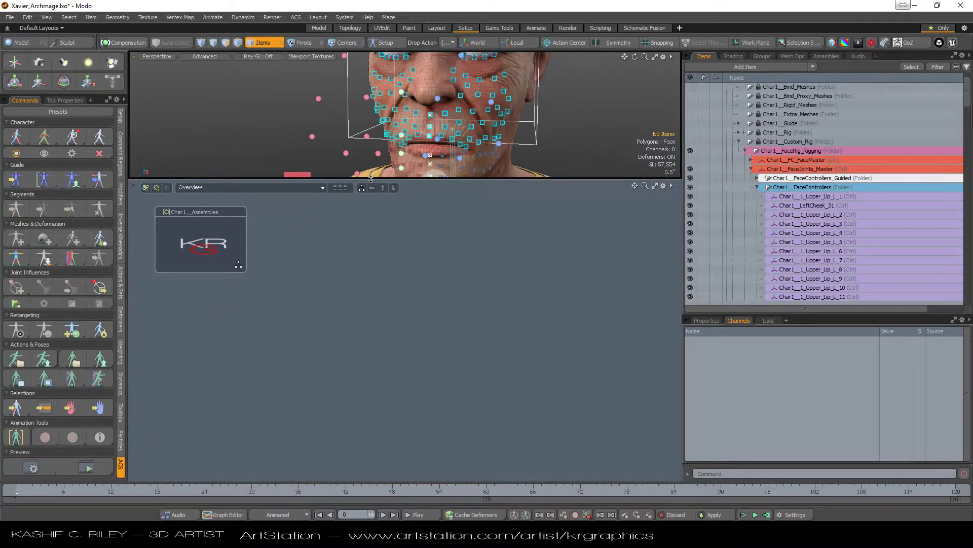
pyautogui.moveTo(370, 178); pyautogui.dragTo(371, 316)
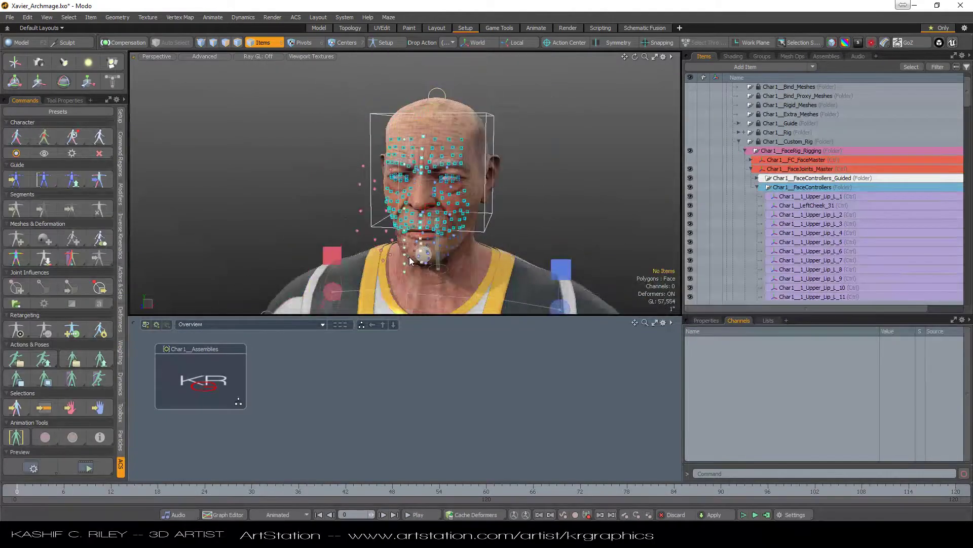
pyautogui.doubleClick(216, 383)
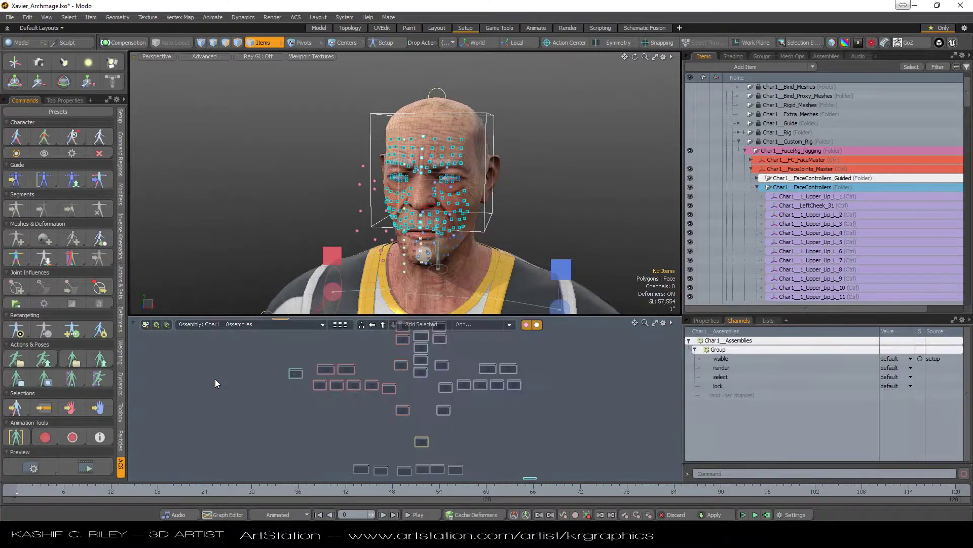
pyautogui.click(254, 359)
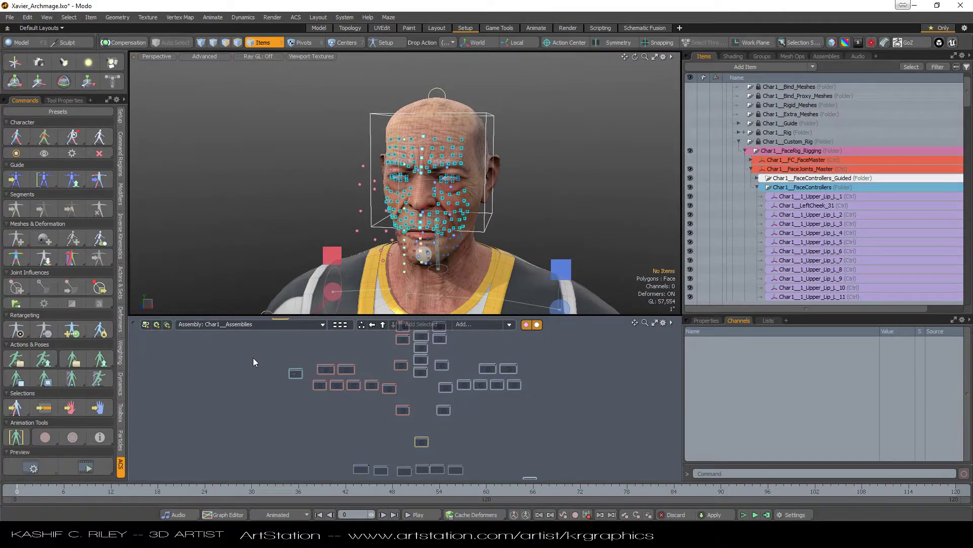
# - Open the Char1__FaceRig_Assm assembly inside the character's assemblies in the schematic
pyautogui.scroll(6, 299, 385)
pyautogui.scroll(1, 321, 385)
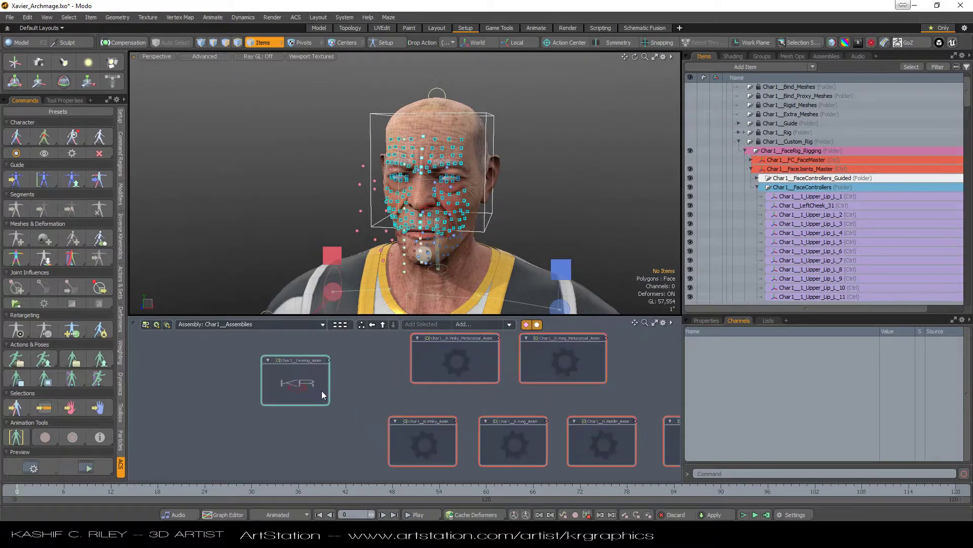
pyautogui.doubleClick(312, 388)
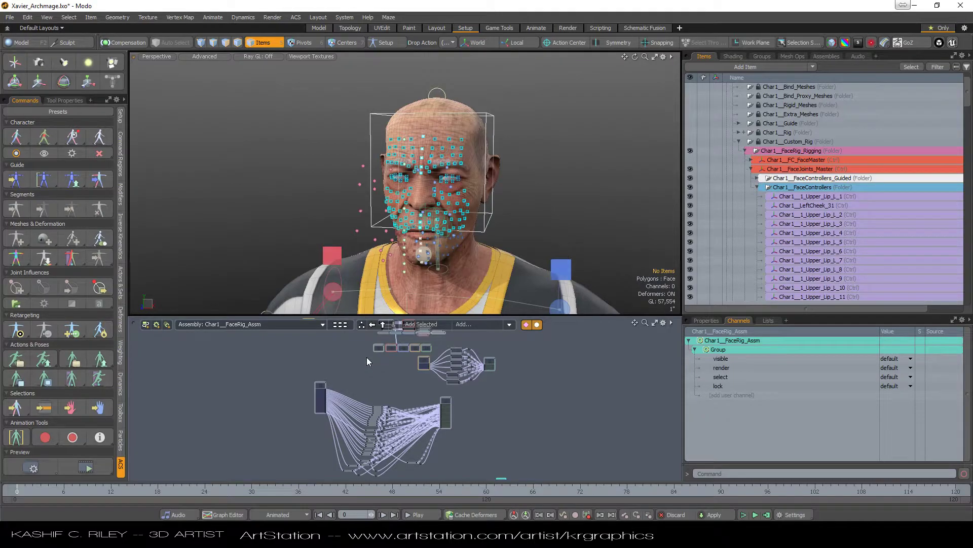
# - Look over the face rig's sub-assemblies and open Char1__RightEyebrow_Assm
pyautogui.moveTo(367, 357); pyautogui.dragTo(358, 403, button='middle')
pyautogui.scroll(2, 368, 400)
pyautogui.scroll(5, 368, 401)
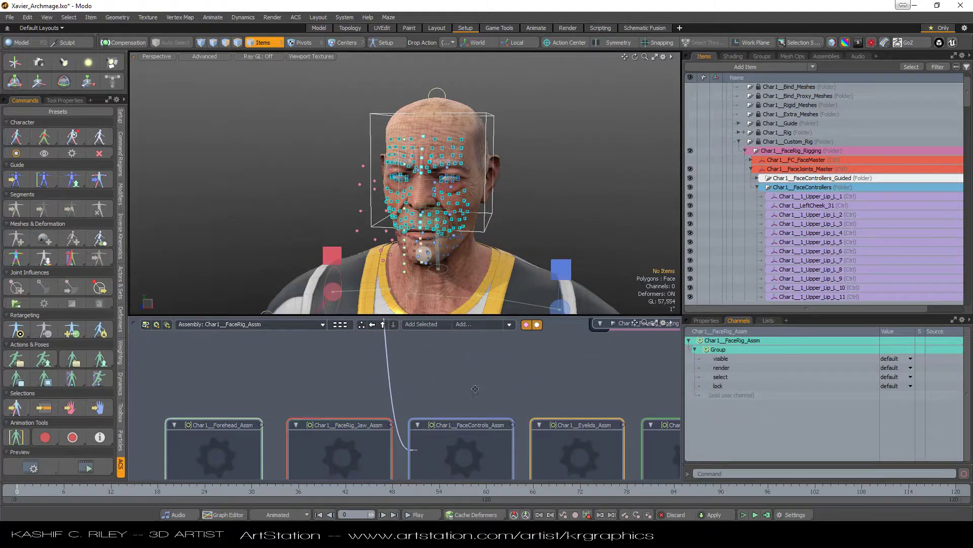
pyautogui.moveTo(475, 389); pyautogui.dragTo(375, 356, button='middle')
pyautogui.scroll(-4, 476, 376)
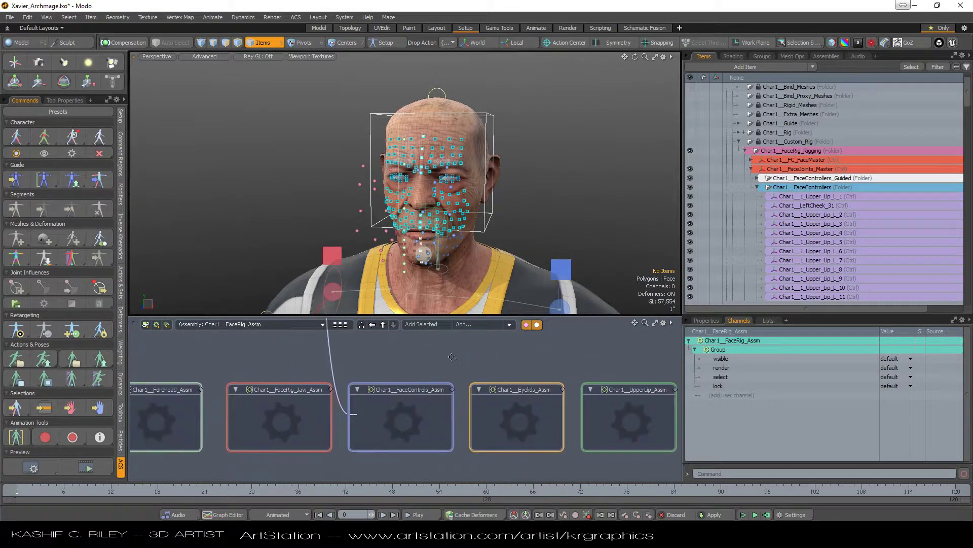
pyautogui.scroll(-1, 352, 369)
pyautogui.moveTo(402, 459); pyautogui.dragTo(319, 380, button='middle')
pyautogui.scroll(4, 319, 381)
pyautogui.scroll(-3, 330, 377)
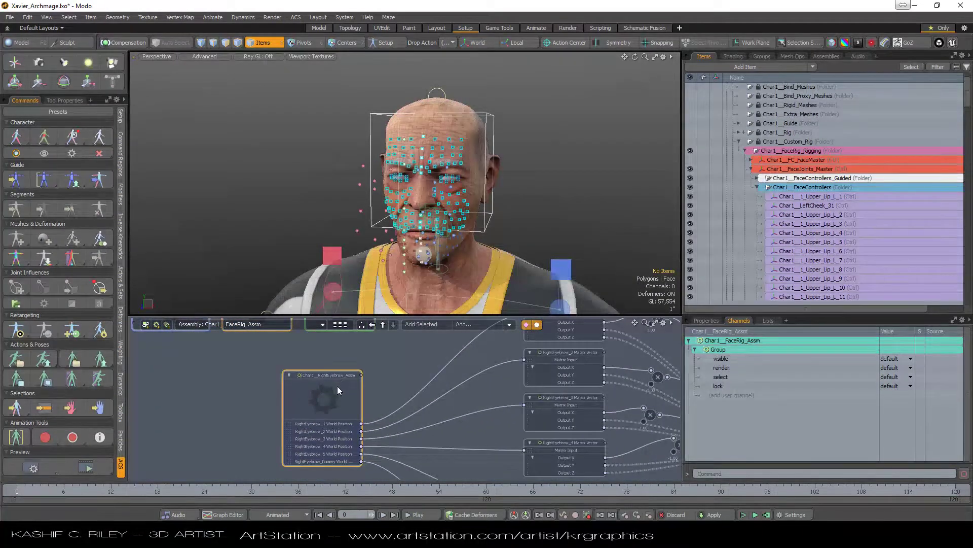
pyautogui.doubleClick(337, 386)
# - Examine the node network that drives the right eyebrow controllers
pyautogui.scroll(-2, 257, 376)
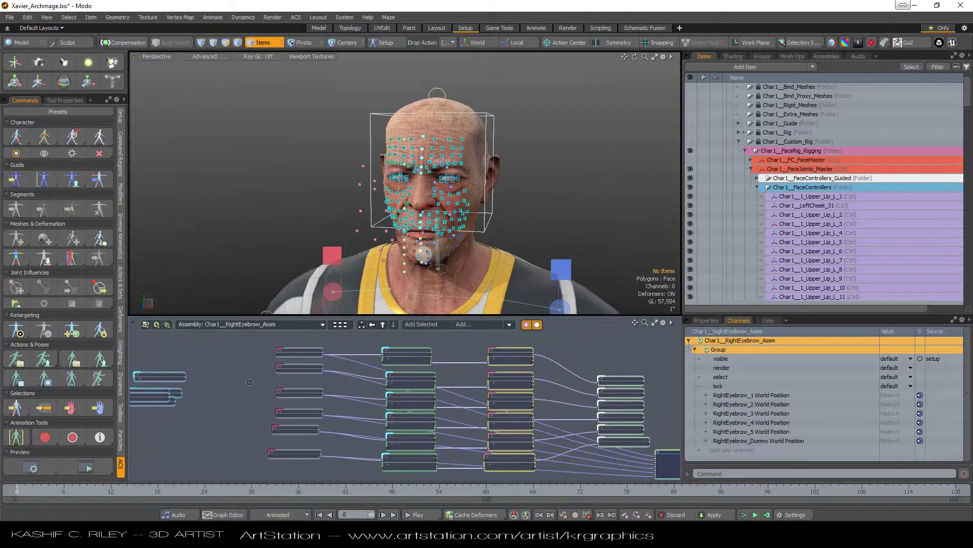
pyautogui.scroll(-2, 257, 373)
pyautogui.moveTo(257, 373); pyautogui.dragTo(319, 379, button='middle')
pyautogui.scroll(2, 336, 398)
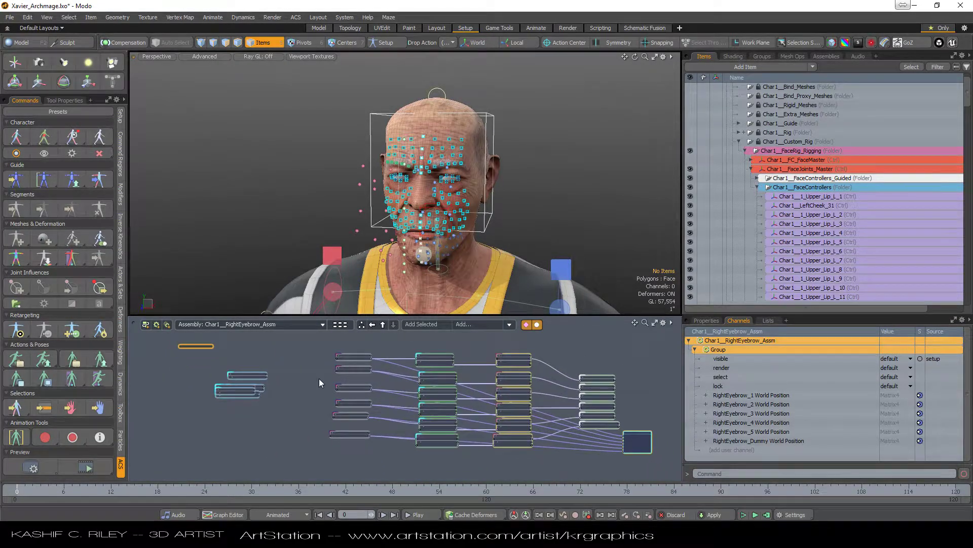
# - Go up to the Char1__FaceRig_Assm assembly and delete the World Position, Rotation and Scale links feeding Char1__FaceJoints_Master
pyautogui.click(383, 324)
pyautogui.moveTo(405, 353); pyautogui.dragTo(411, 430, button='middle')
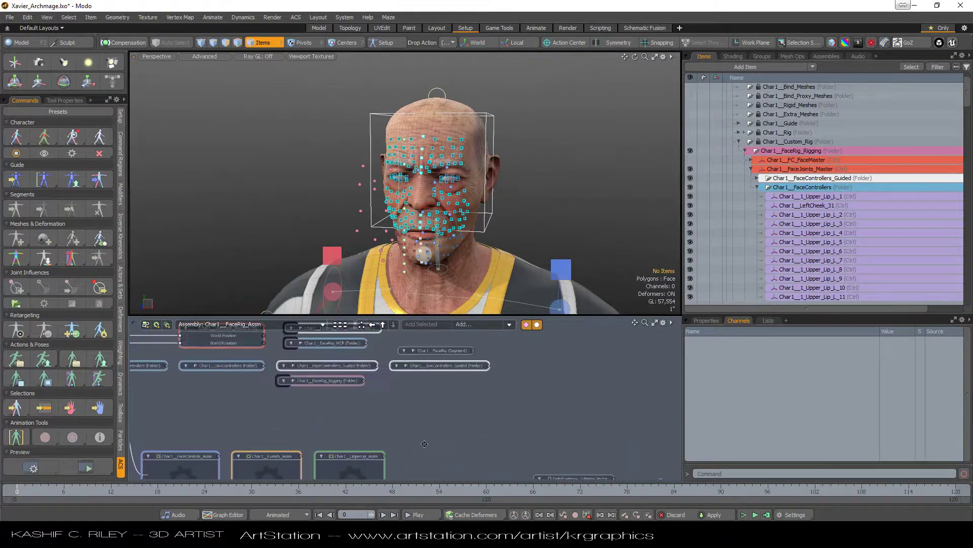
pyautogui.moveTo(439, 329); pyautogui.dragTo(483, 371, button='middle')
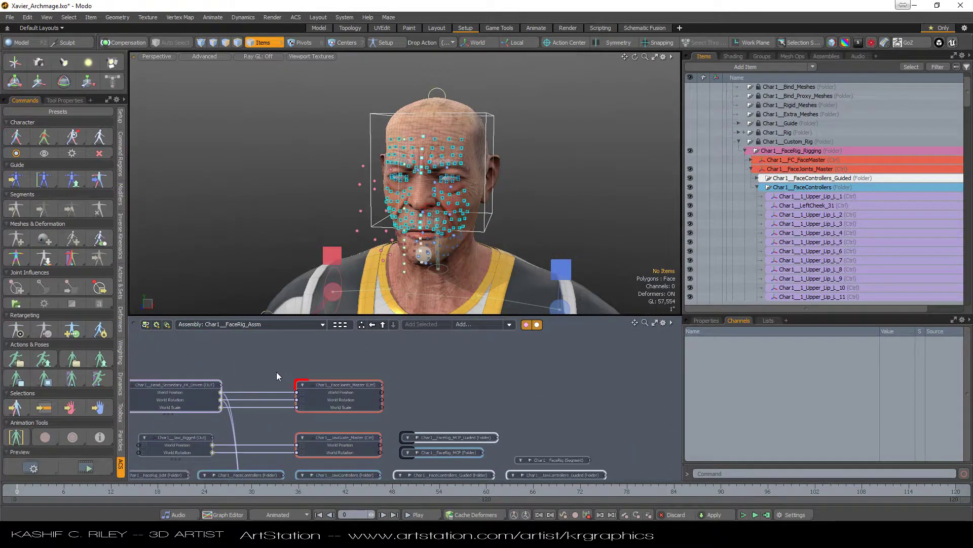
pyautogui.rightClick(266, 408)
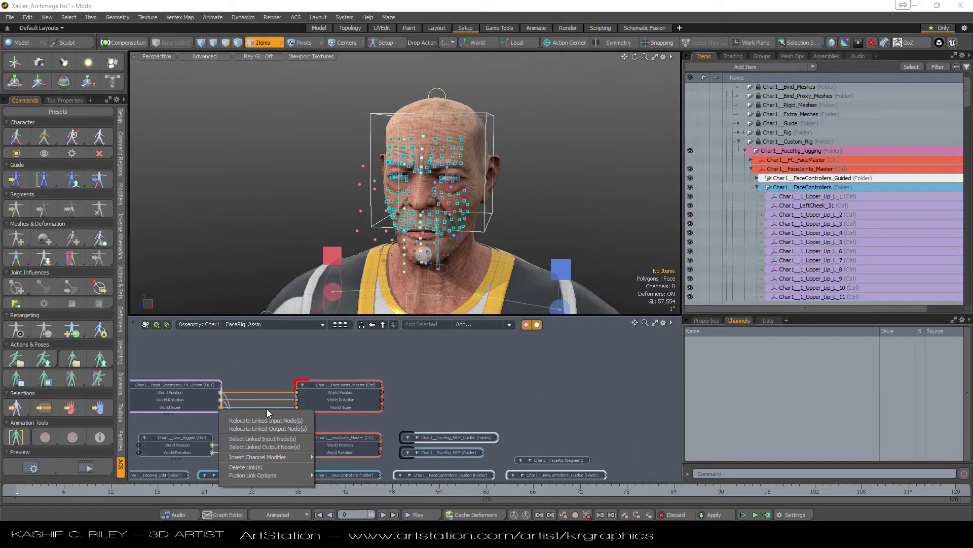
pyautogui.click(275, 466)
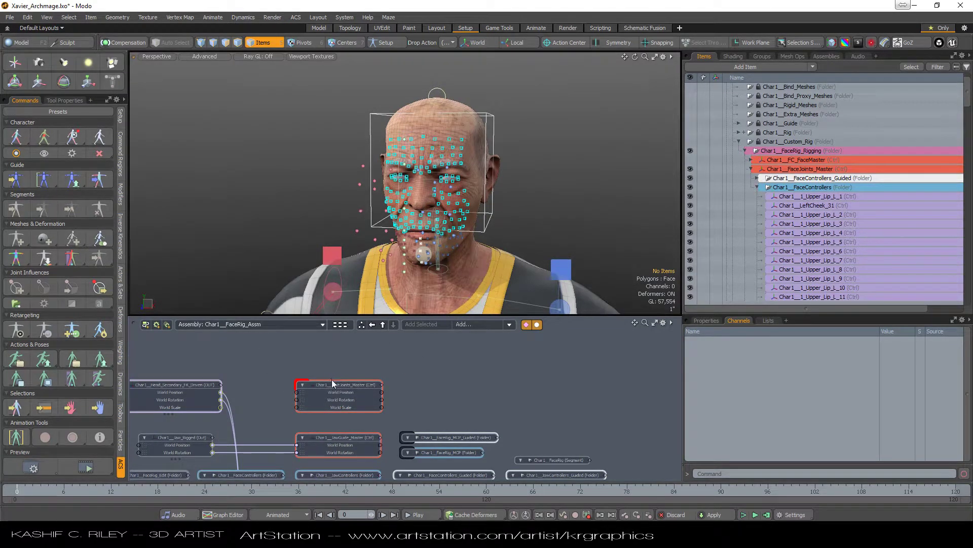
pyautogui.moveTo(333, 384)
# - Reopen the Char1__RightEyebrow_Assm assembly from the face rig's schematic
pyautogui.moveTo(570, 380); pyautogui.dragTo(495, 318, button='middle')
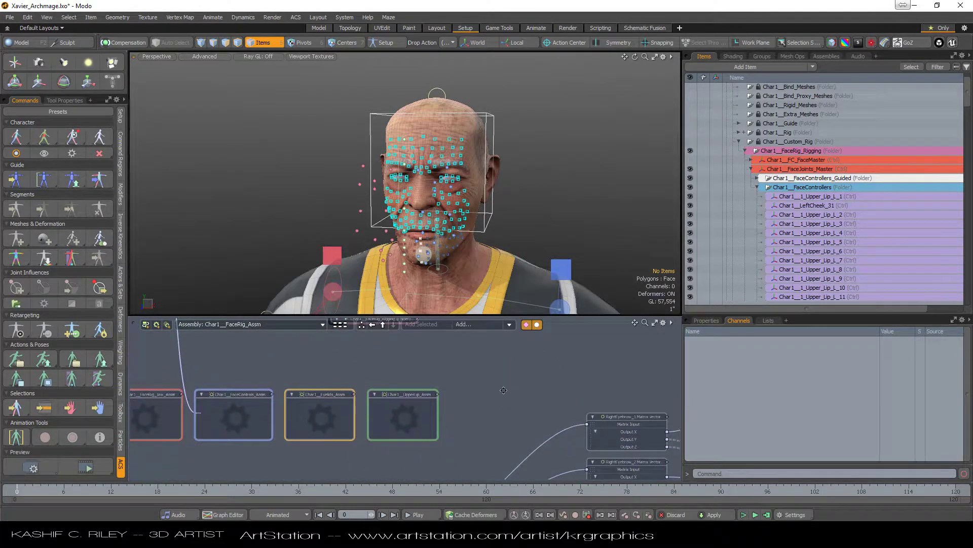
pyautogui.moveTo(532, 455); pyautogui.dragTo(499, 359, button='middle')
pyautogui.scroll(1, 499, 359)
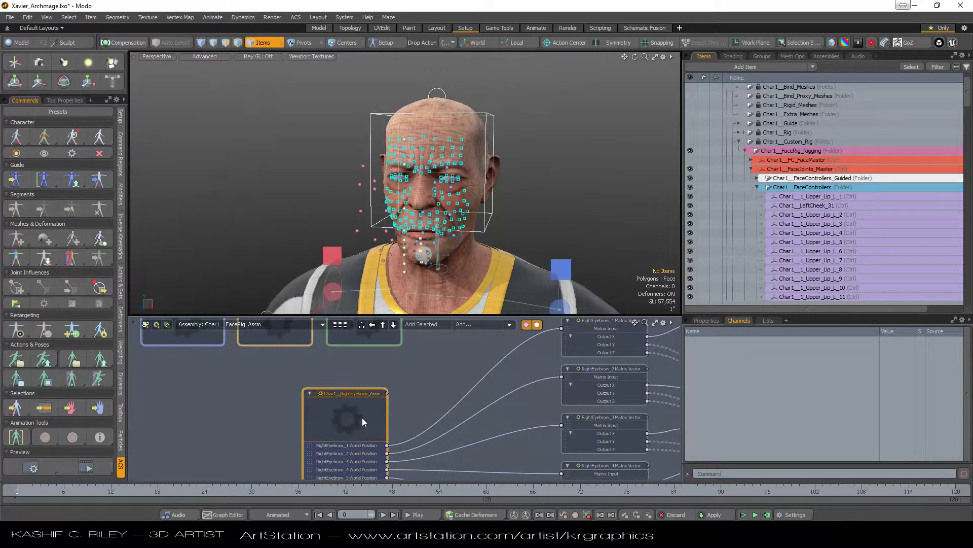
pyautogui.doubleClick(362, 418)
pyautogui.scroll(5, 381, 171)
pyautogui.scroll(-5, 382, 172)
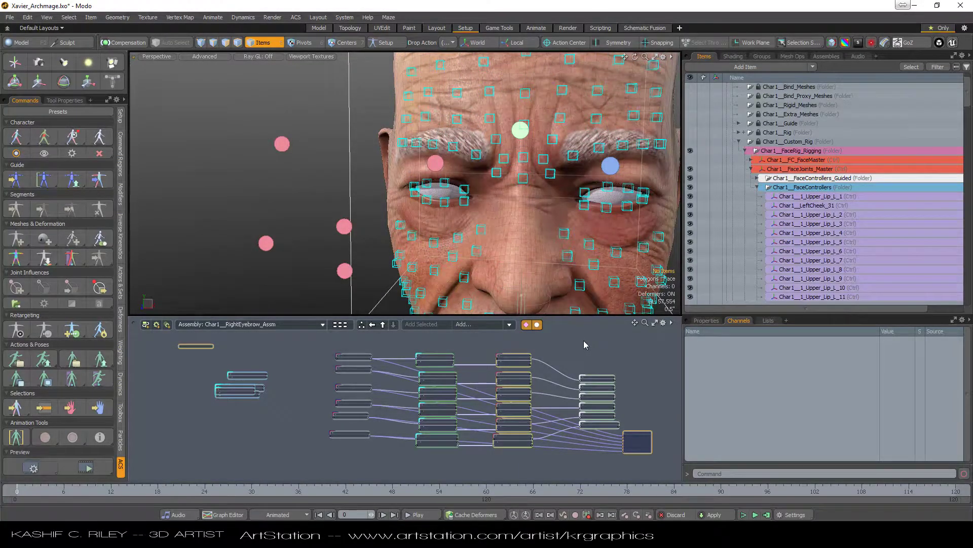
pyautogui.scroll(2, 561, 355)
# - Try deleting the links into and out of the green-outlined node in the eyebrow network's top row, and undo the deletions
pyautogui.rightClick(470, 371)
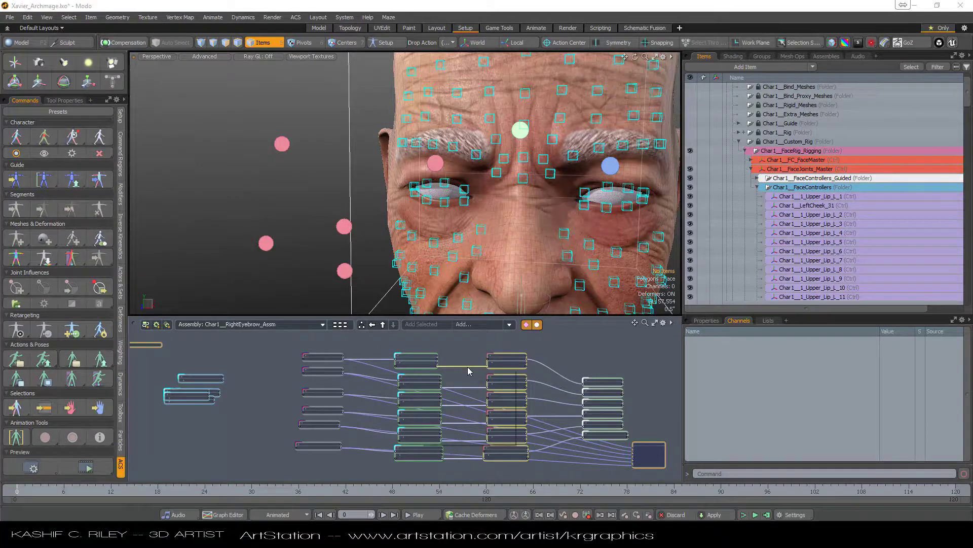
pyautogui.click(447, 429)
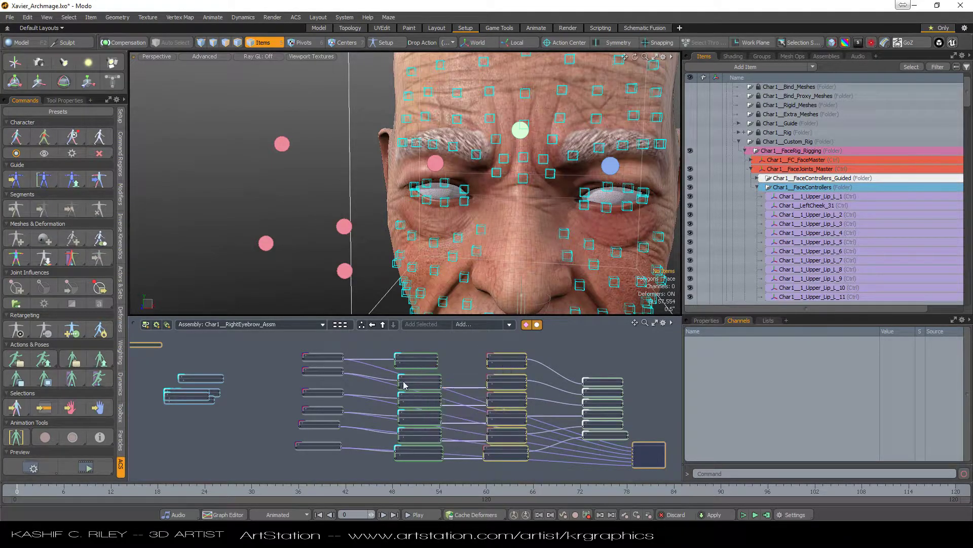
pyautogui.rightClick(383, 359)
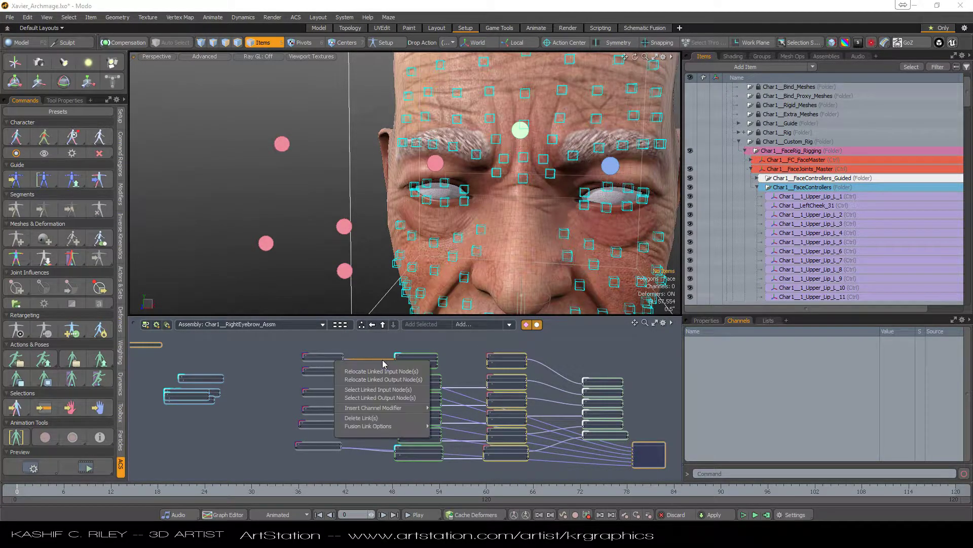
pyautogui.click(361, 418)
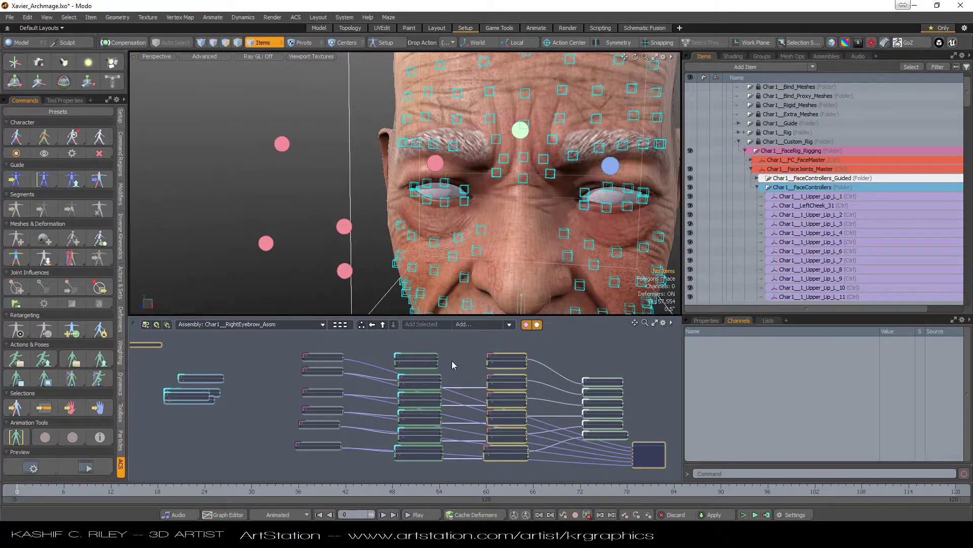
pyautogui.hotkey('ctrl', 'z')
# - Enlarge the schematic area and select the Char1__RightEyebrow_1 (Guided) controller on the inner end of the right eyebrow
pyautogui.scroll(1, 454, 362)
pyautogui.scroll(1, 453, 363)
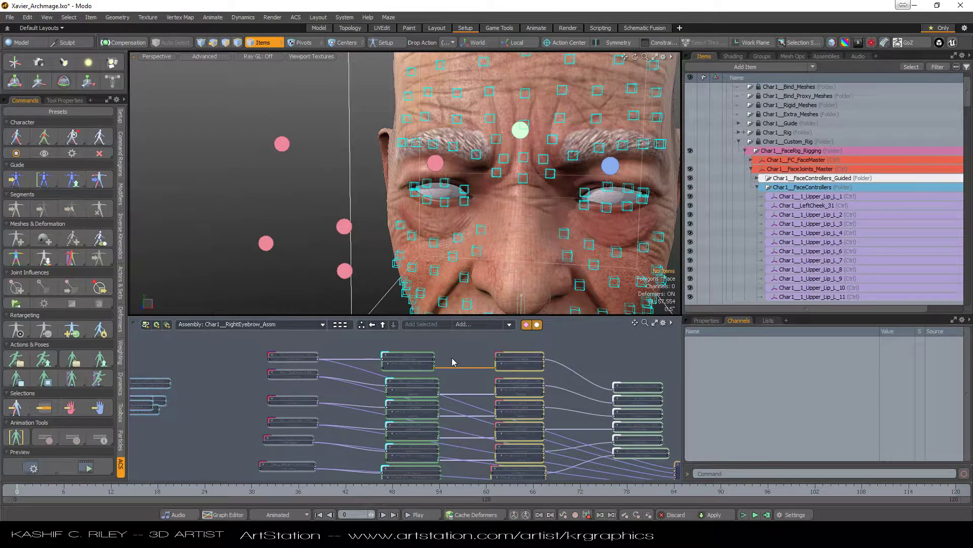
pyautogui.keyDown('alt'); pyautogui.moveTo(459, 358); pyautogui.dragTo(456, 359); pyautogui.keyUp('alt')
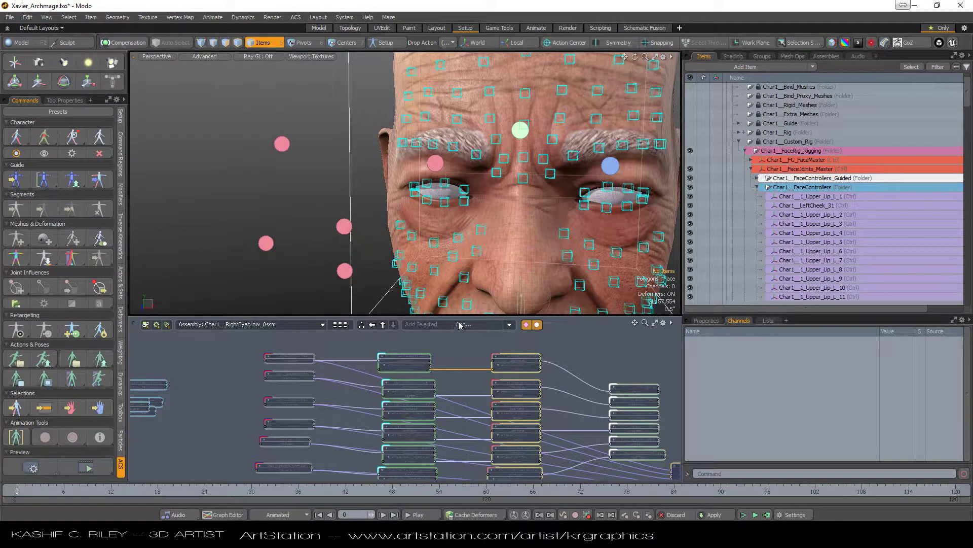
pyautogui.moveTo(461, 315); pyautogui.dragTo(462, 242)
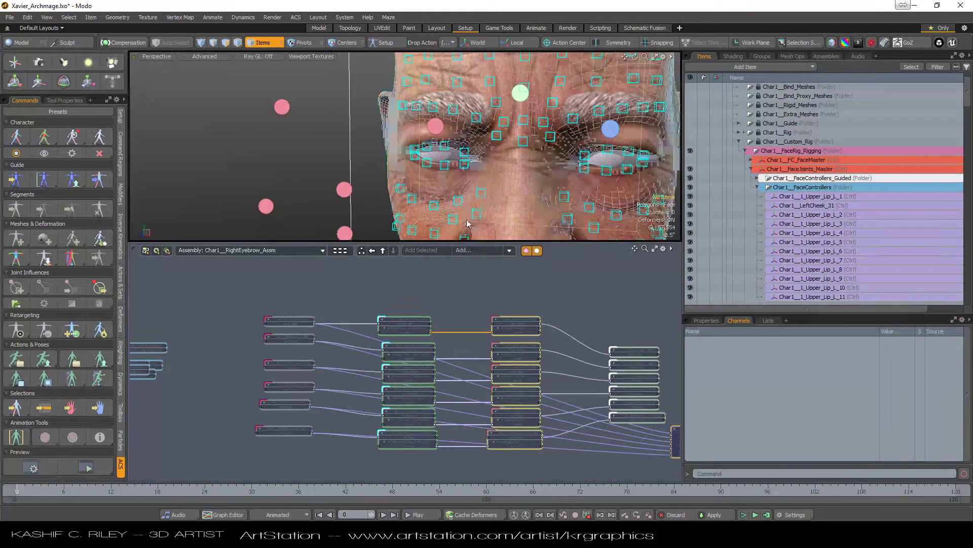
pyautogui.click(475, 120)
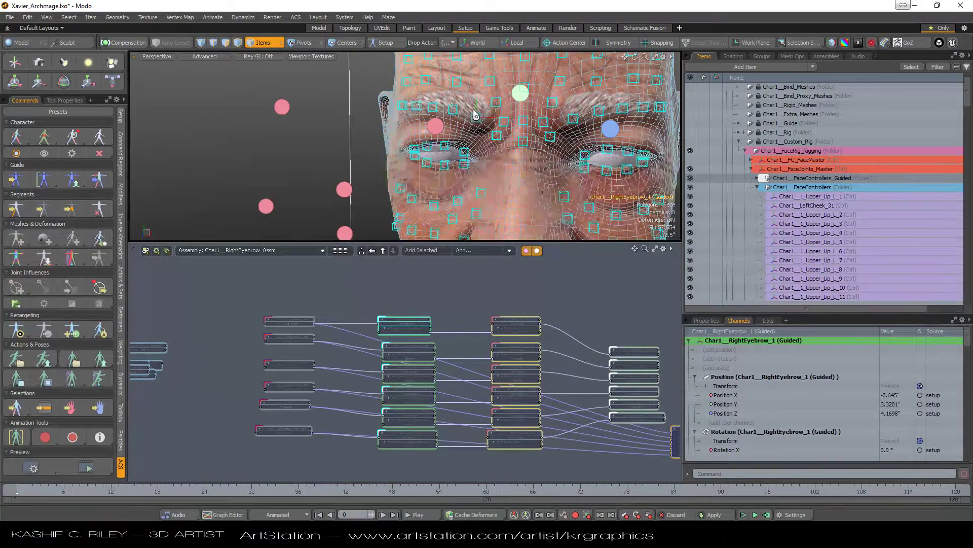
# - Select the Char1__RightEyebrow_1 (Bind) node at the output end of the right eyebrow network
pyautogui.scroll(5, 560, 309)
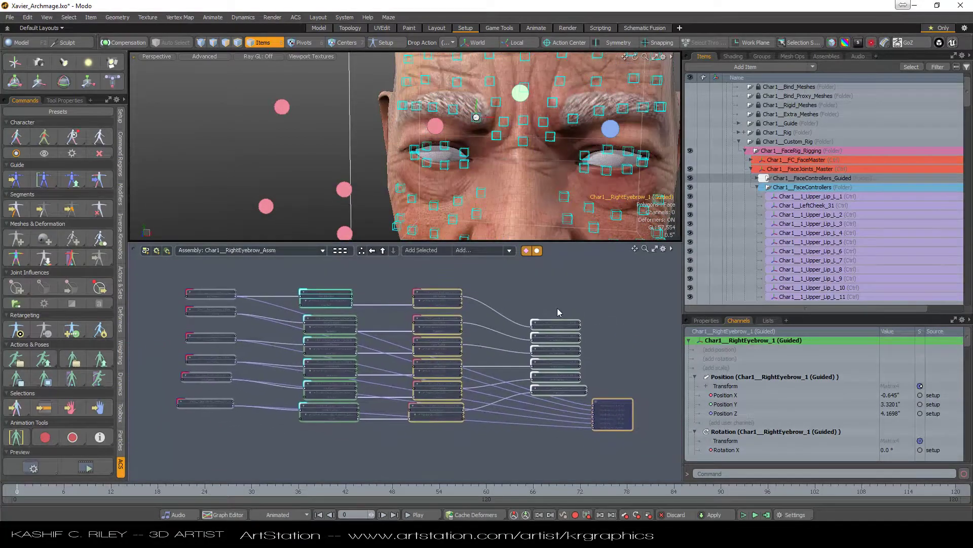
pyautogui.scroll(2, 564, 307)
pyautogui.moveTo(559, 349); pyautogui.dragTo(585, 335)
pyautogui.click(584, 338)
pyautogui.moveTo(575, 301); pyautogui.dragTo(575, 334, button='middle')
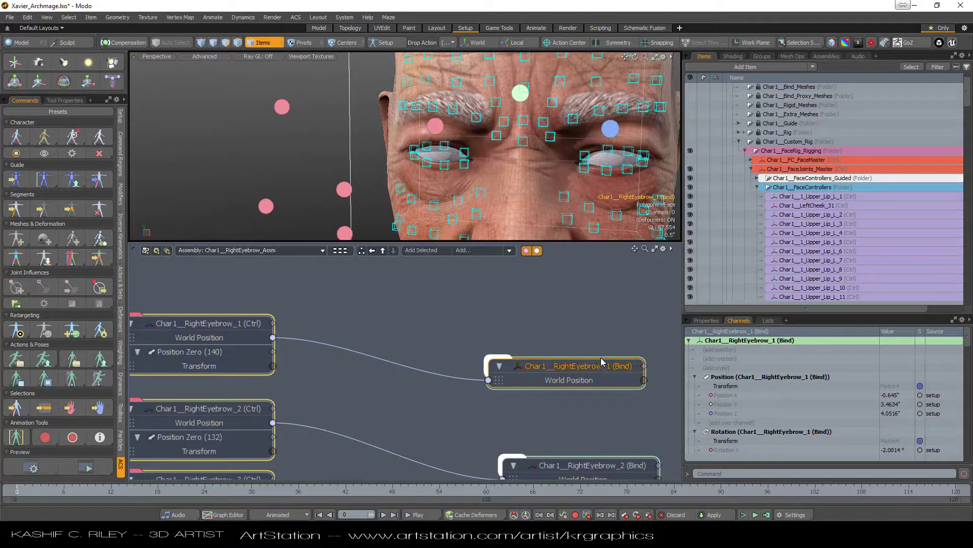
# - Switch the character to its bind joint display and select the Char1__RightEyebrow_1 (Bind) joint again
pyautogui.press('a')
pyautogui.hotkey('shift', 'a')
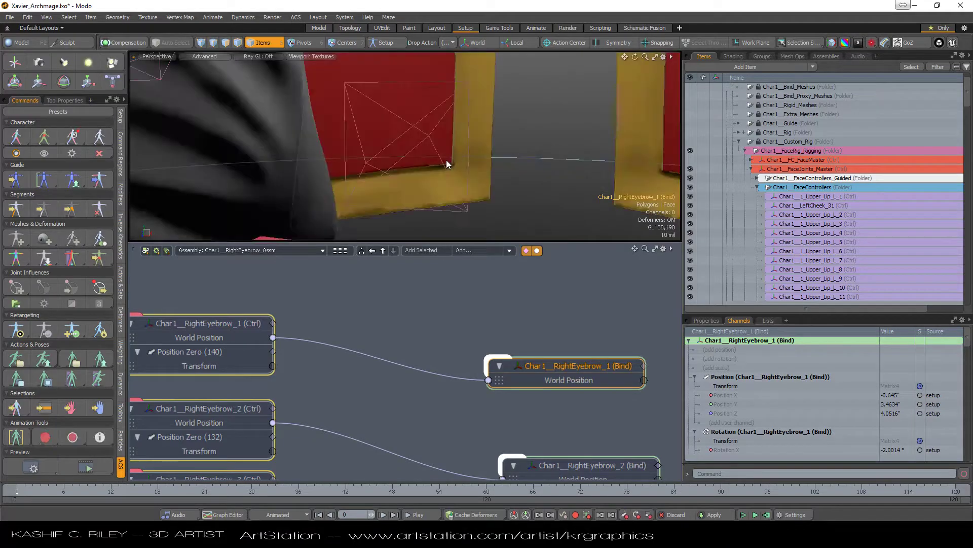
pyautogui.scroll(-3, 455, 164)
pyautogui.scroll(-3, 455, 163)
pyautogui.scroll(6, 451, 158)
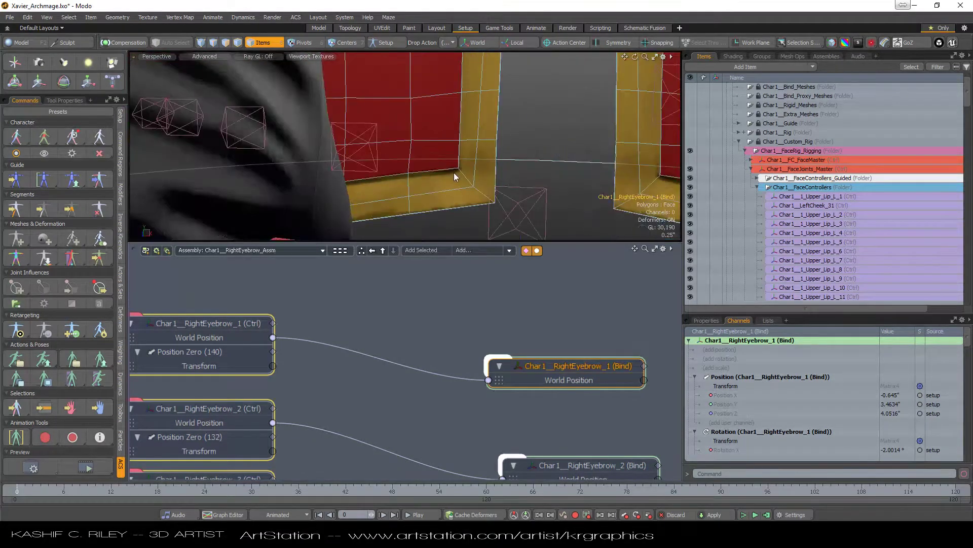
pyautogui.scroll(-3, 482, 187)
pyautogui.click(48, 138)
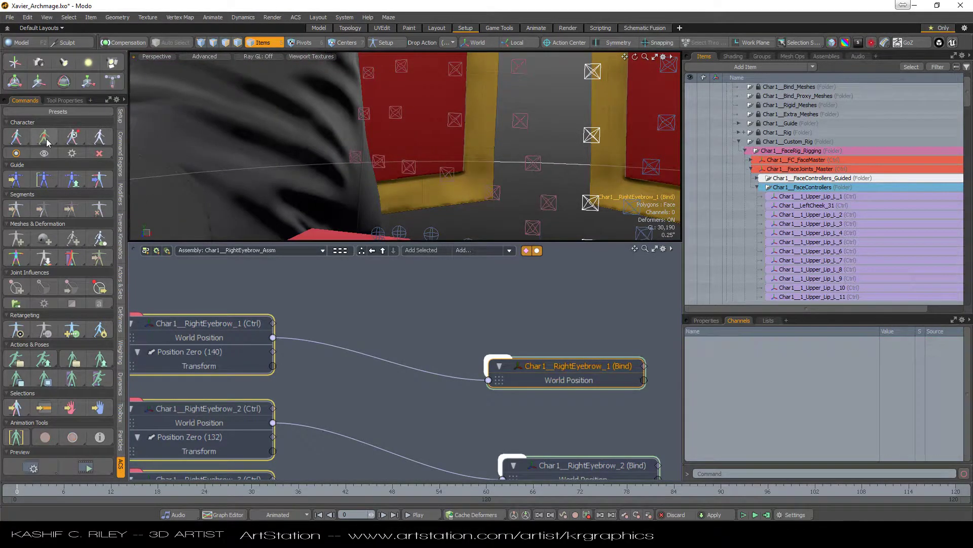
pyautogui.click(544, 366)
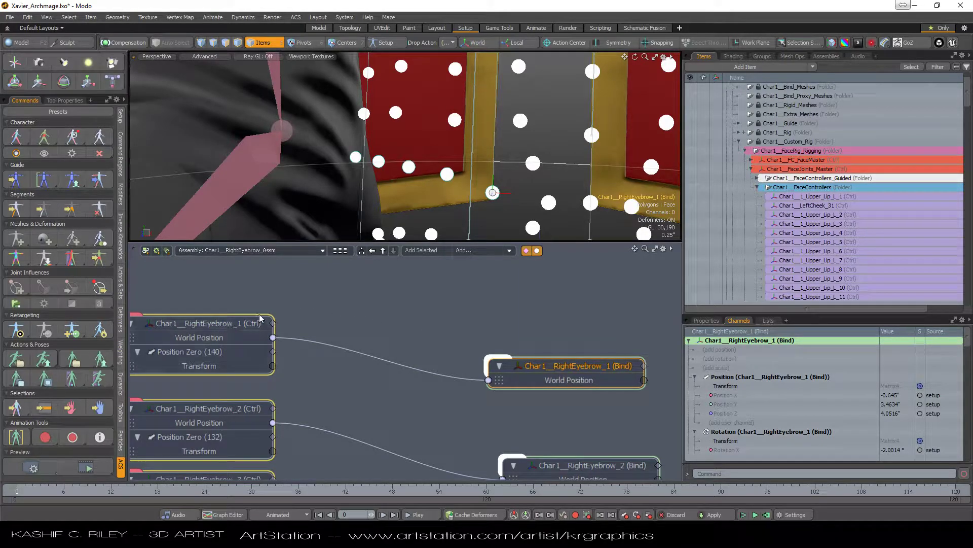
pyautogui.moveTo(289, 292); pyautogui.dragTo(356, 289, button='middle')
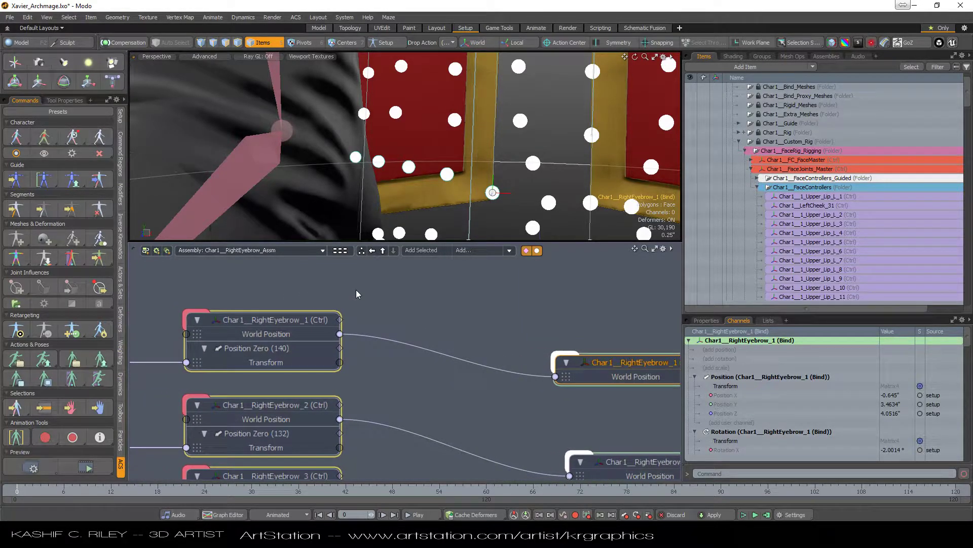
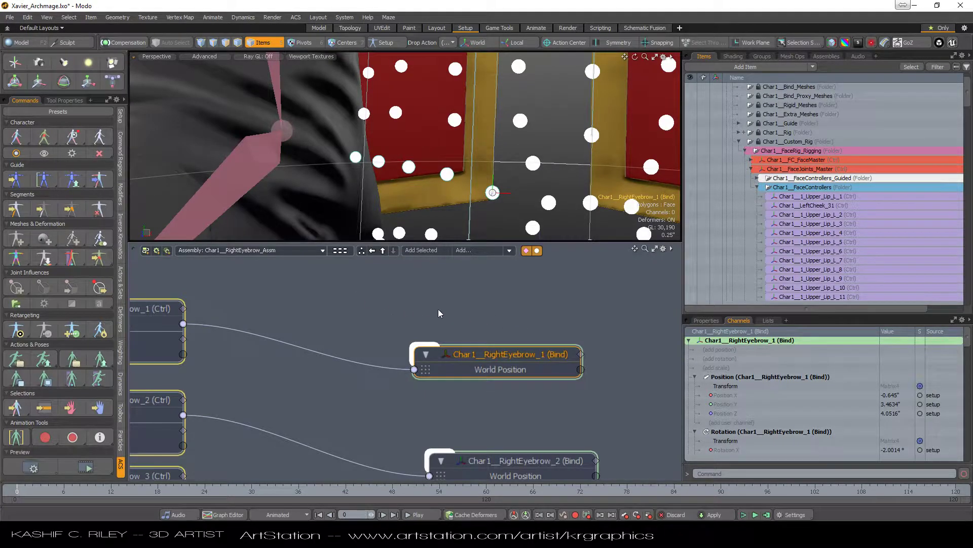
# - Locate the World Position channel of the Char1__RightEyebrow_1 (Bind) node and its option for adding the channel to the schematic
pyautogui.click(448, 317)
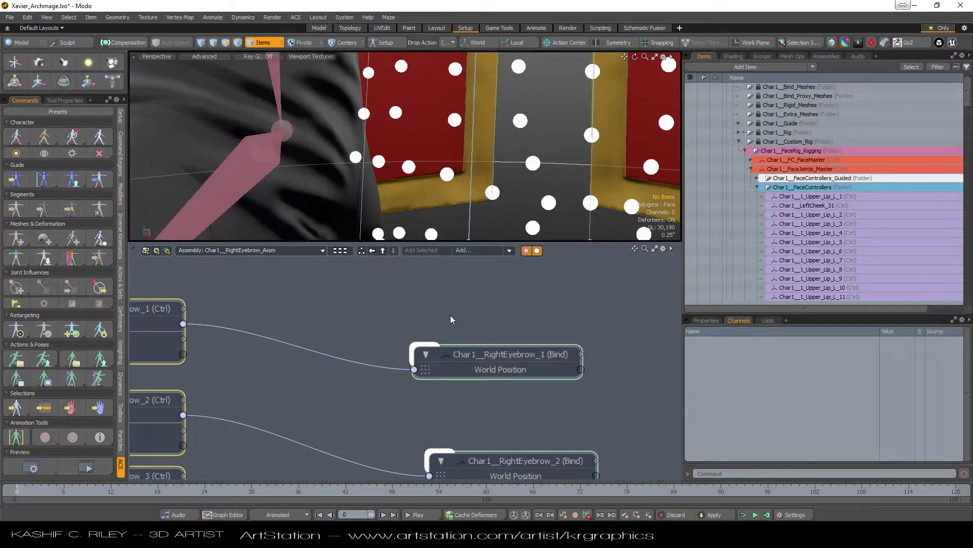
pyautogui.click(482, 359)
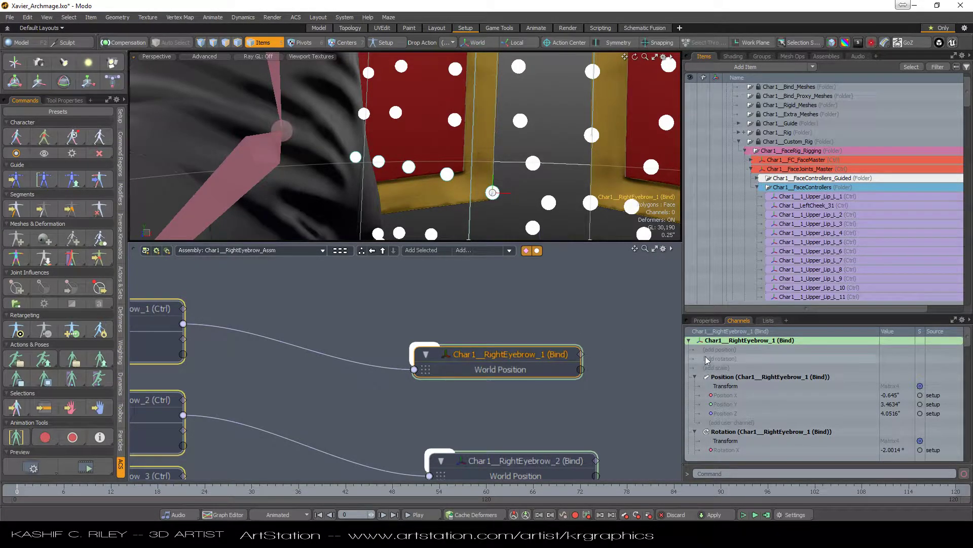
pyautogui.scroll(-10, 720, 370)
pyautogui.scroll(1, 735, 377)
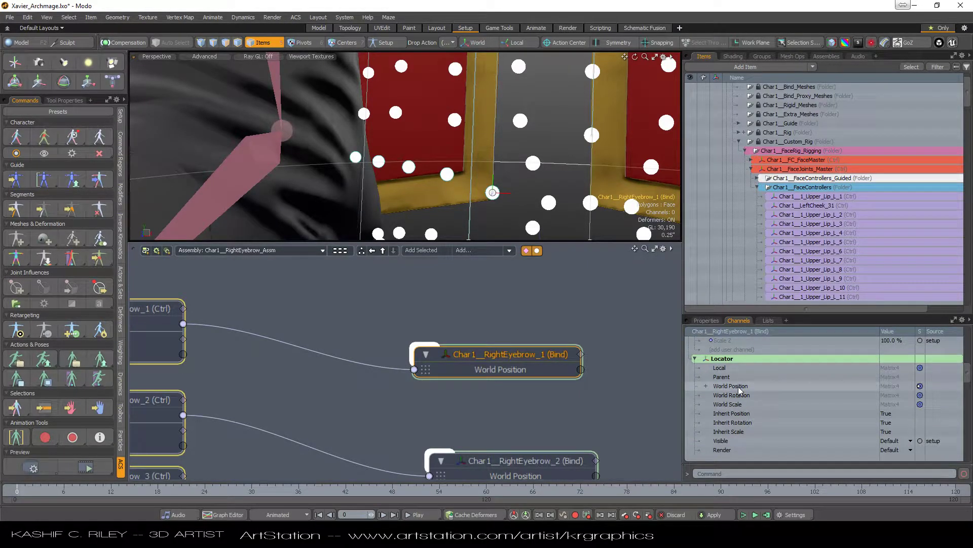
pyautogui.rightClick(739, 387)
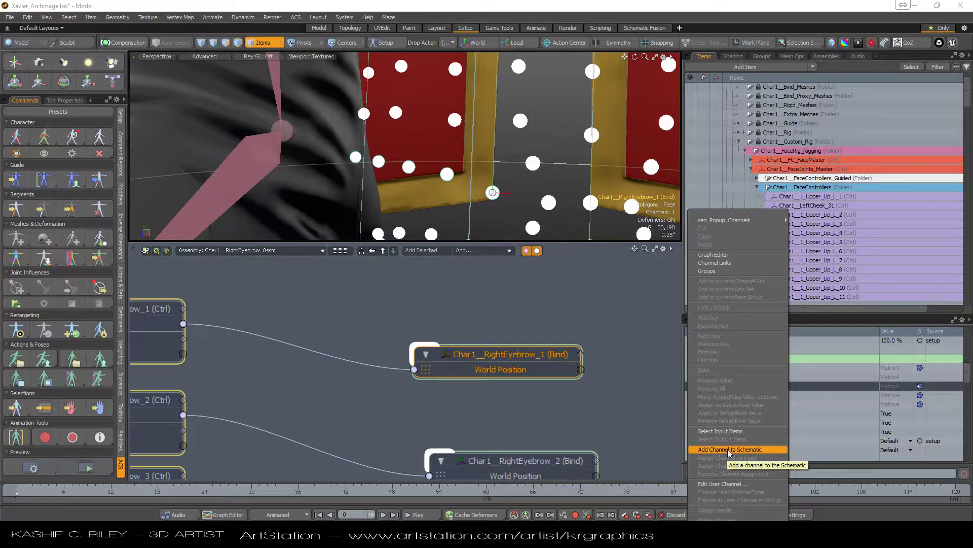
pyautogui.click(568, 354)
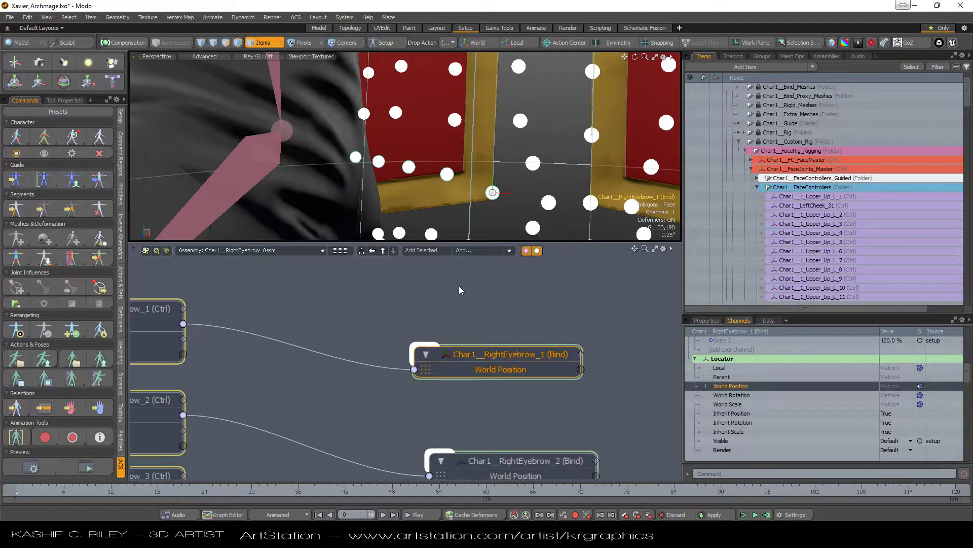
pyautogui.click(459, 285)
# - Select the Char1__RightEyebrow_1 (Ctrl) node and switch the character to Animate mode
pyautogui.keyDown('alt'); pyautogui.moveTo(374, 296); pyautogui.dragTo(637, 303); pyautogui.keyUp('alt')
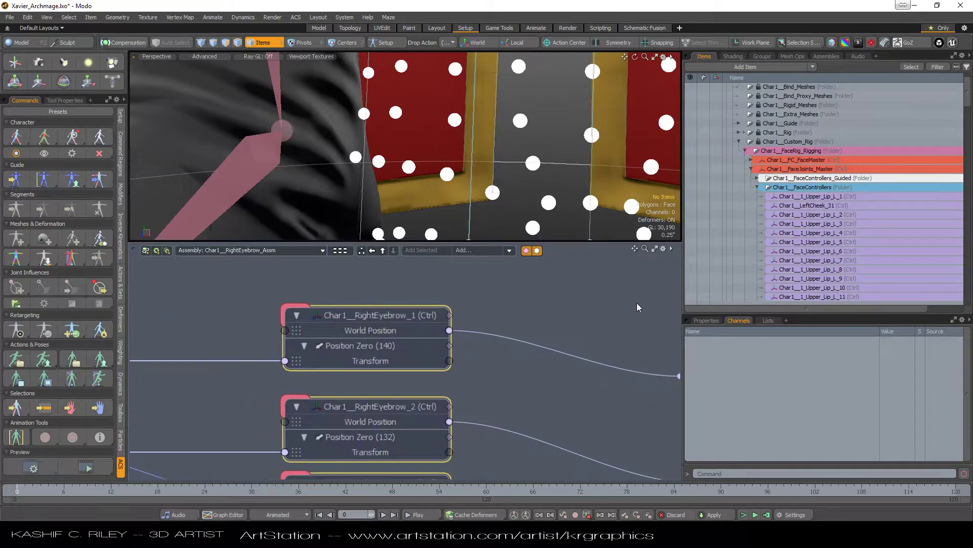
pyautogui.click(416, 314)
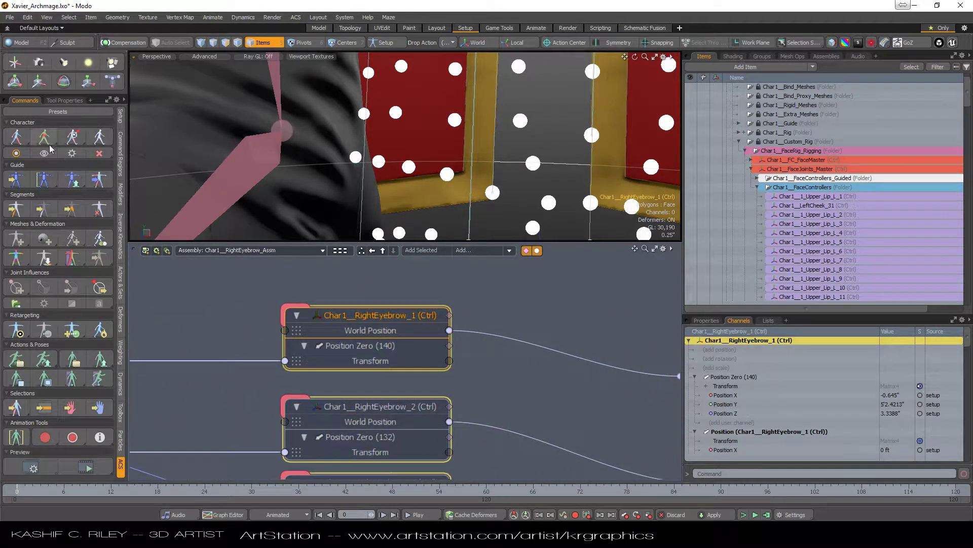
pyautogui.click(16, 138)
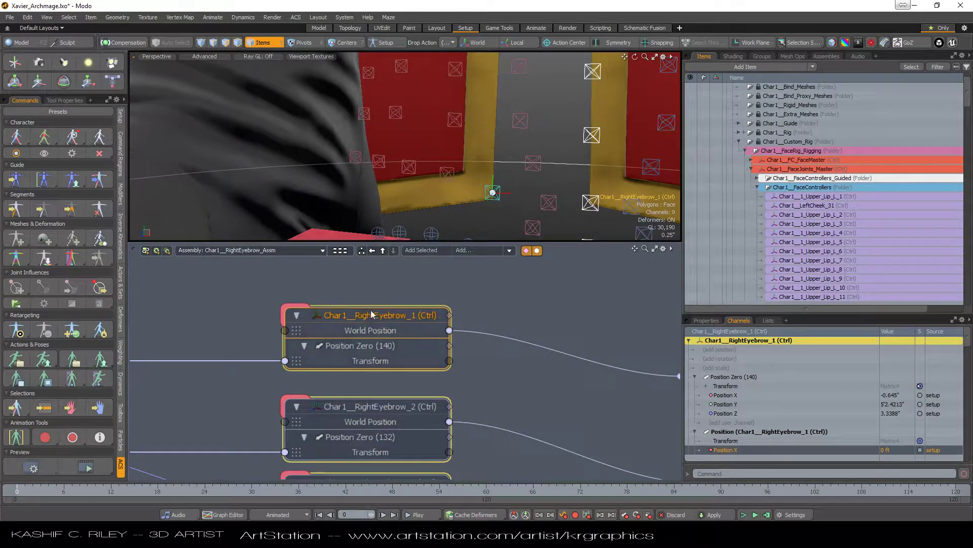
pyautogui.click(17, 136)
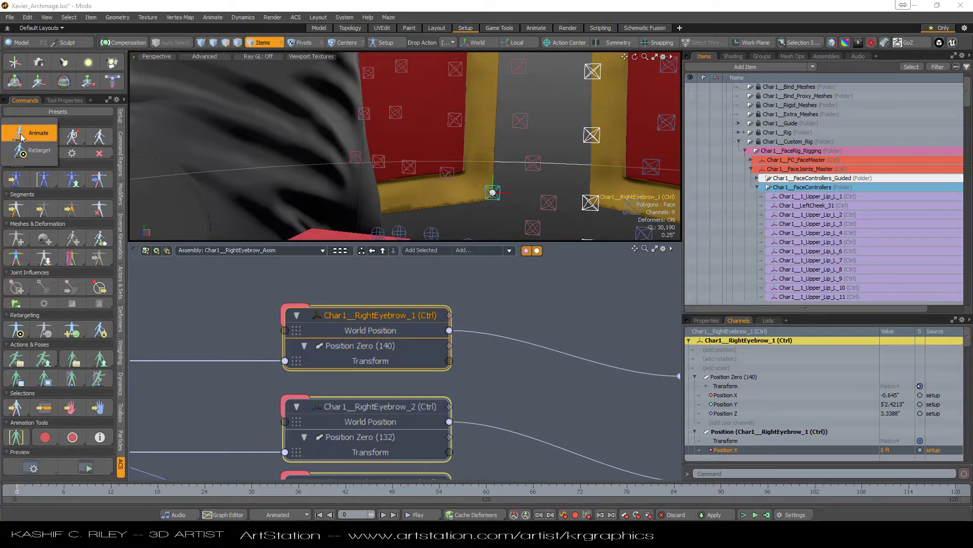
pyautogui.click(22, 134)
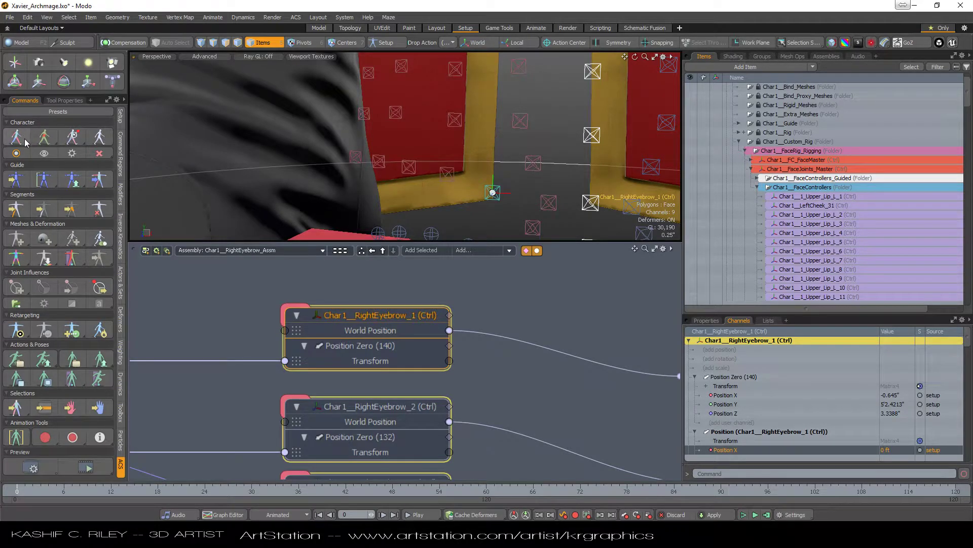
# - Enlarge the channel list area and move the Char1__RightEyebrow_1 (Bind) node closer to its Ctrl node in the schematic
pyautogui.moveTo(704, 314); pyautogui.dragTo(704, 240)
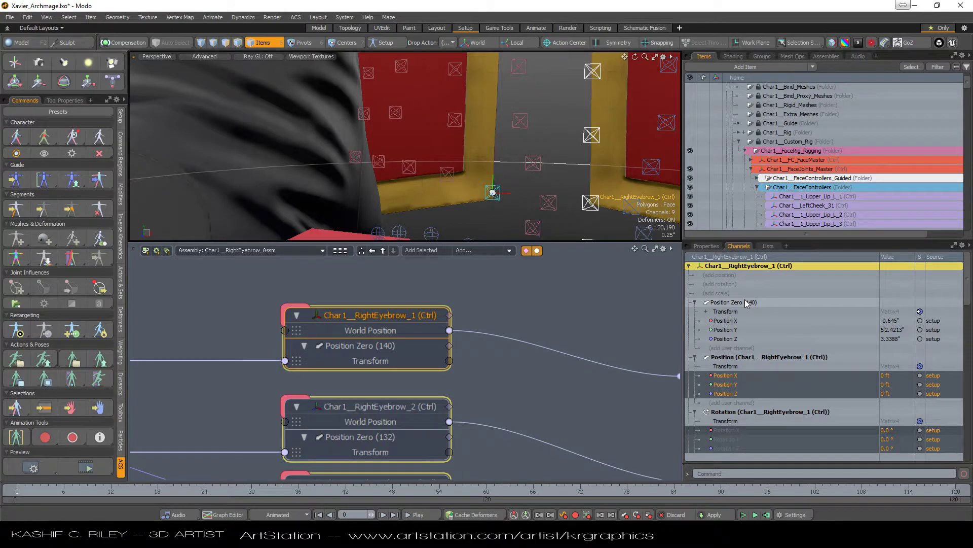
pyautogui.keyDown('alt'); pyautogui.moveTo(619, 332); pyautogui.dragTo(506, 335); pyautogui.keyUp('alt')
pyautogui.keyDown('alt'); pyautogui.moveTo(601, 353); pyautogui.dragTo(470, 325); pyautogui.keyUp('alt')
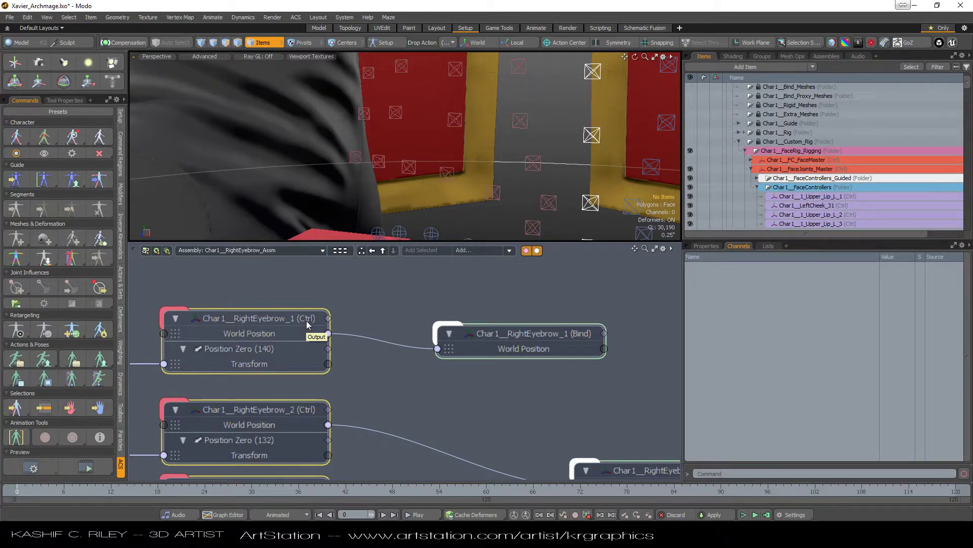
# - Add the World Position channel of Char1__RightEyebrow_1 (Ctrl) to the schematic
pyautogui.moveTo(355, 312); pyautogui.dragTo(477, 305, button='middle')
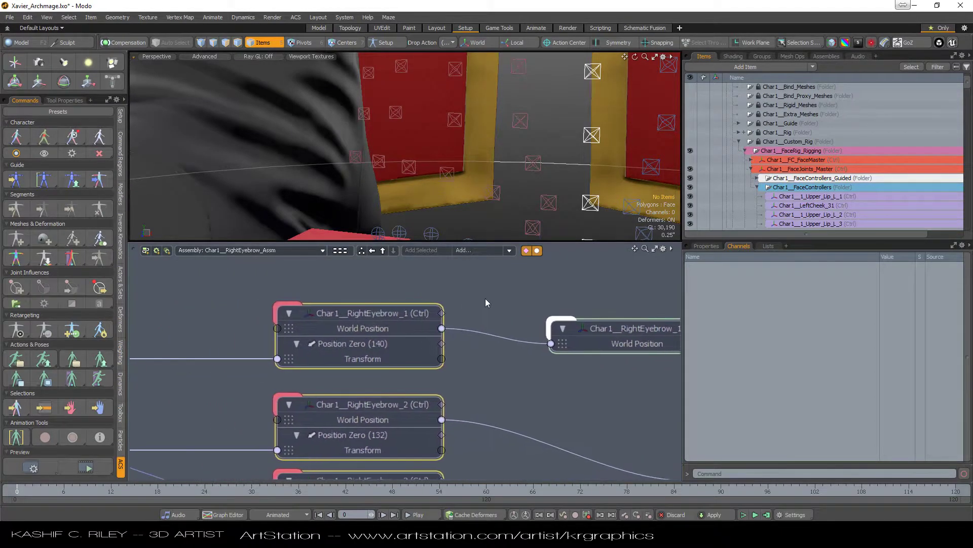
pyautogui.click(412, 315)
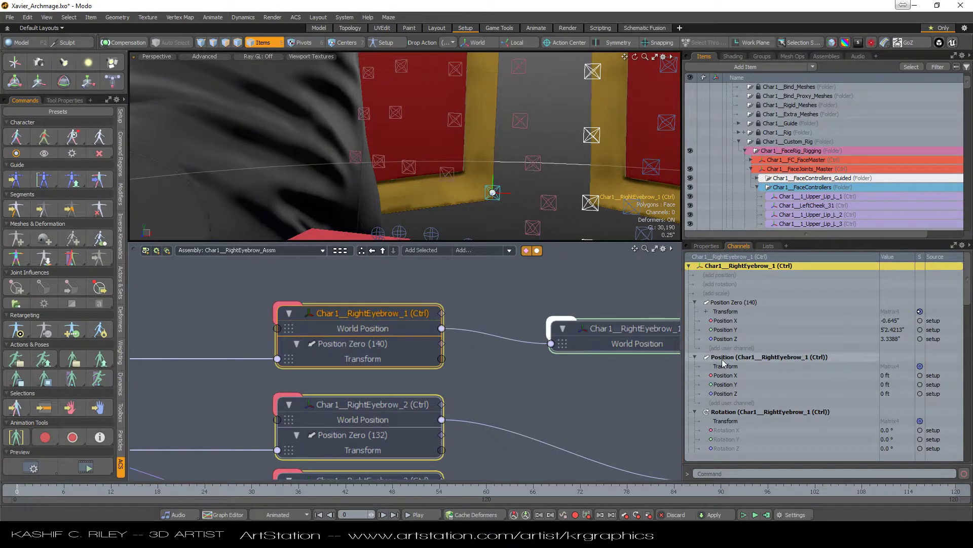
pyautogui.scroll(-5, 738, 393)
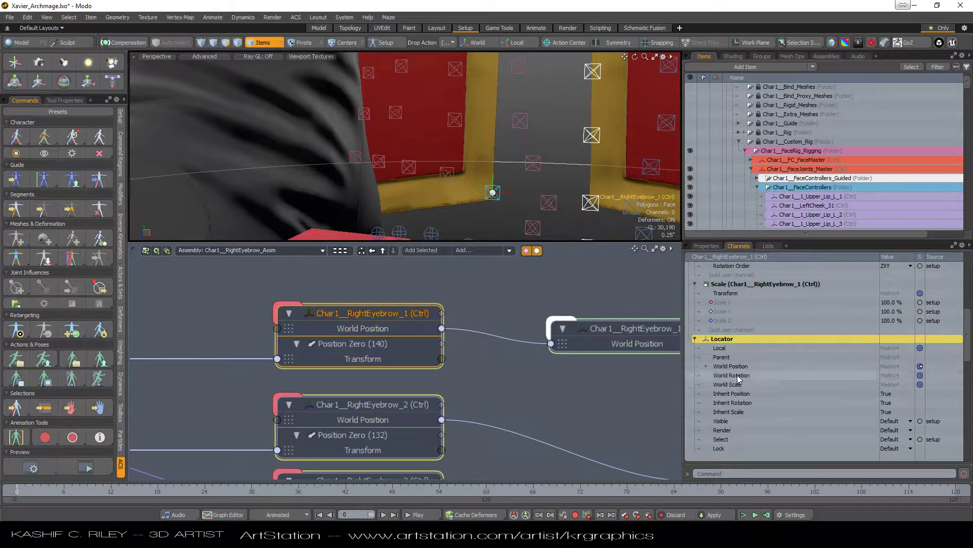
pyautogui.rightClick(738, 368)
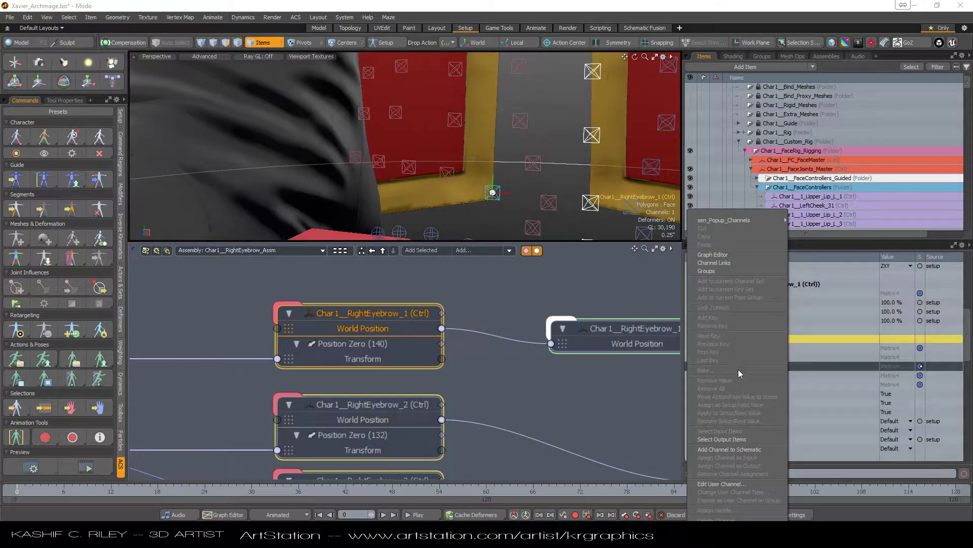
pyautogui.click(735, 449)
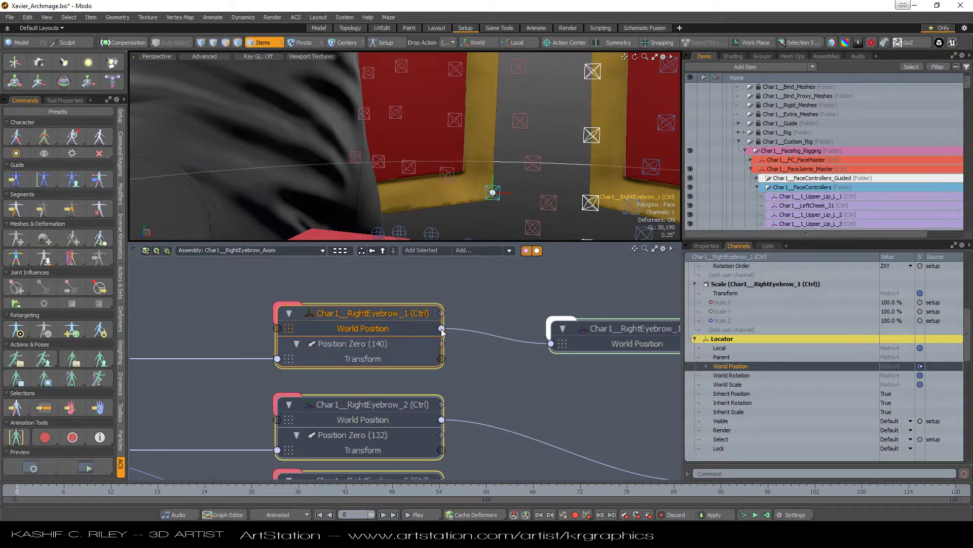
# - Examine the Ctrl node's World Position link to the Bind node and show the Ctrl item's transform properties
pyautogui.keyDown('alt'); pyautogui.moveTo(555, 345); pyautogui.dragTo(499, 347); pyautogui.keyUp('alt')
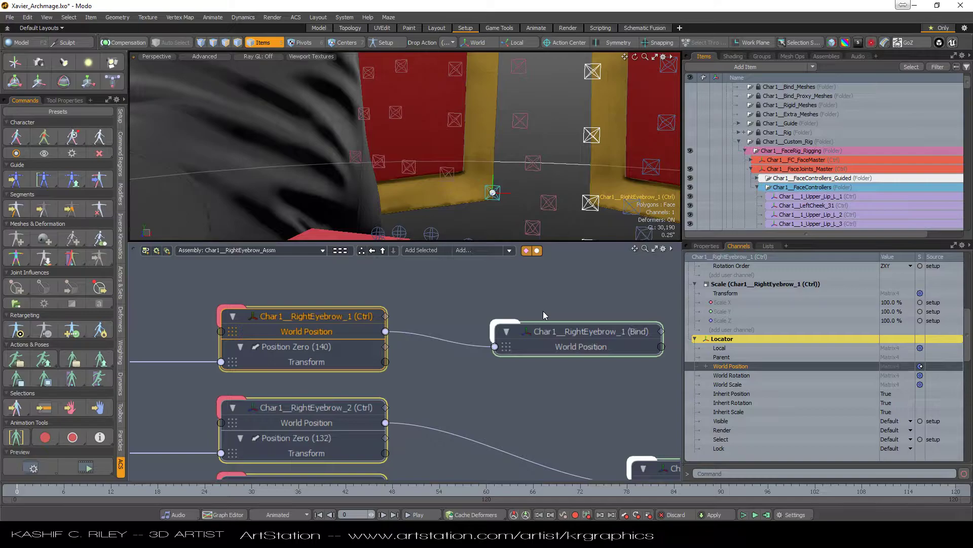
pyautogui.moveTo(462, 305); pyautogui.dragTo(593, 295, button='middle')
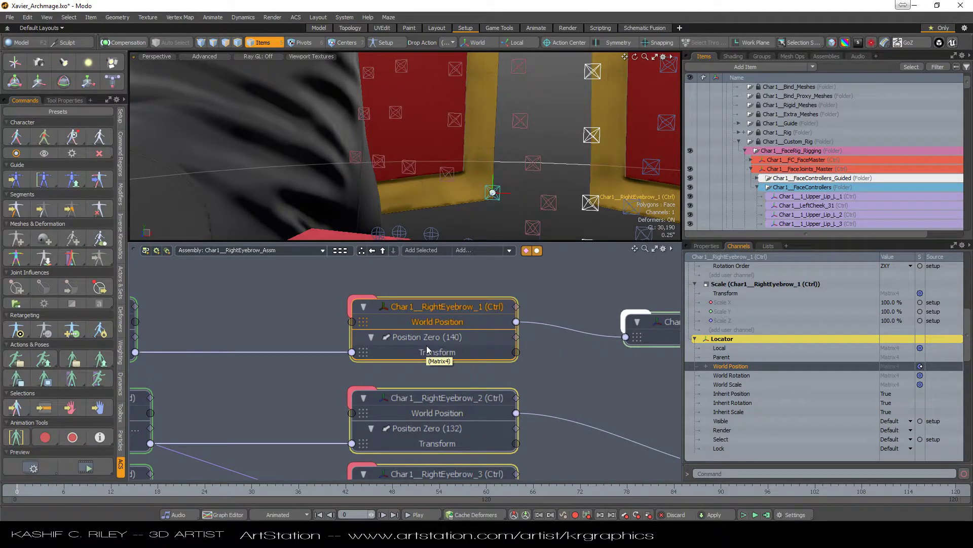
pyautogui.click(706, 246)
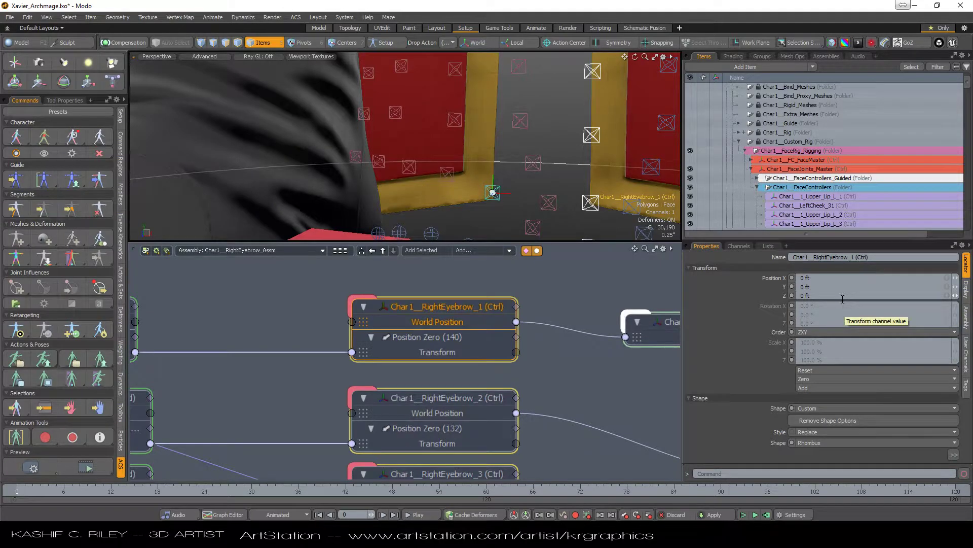
# - Select the Char1__RightEyebrow_1 (Bind) node and display its rig tags, including the RGCH channel tag
pyautogui.moveTo(585, 289); pyautogui.dragTo(445, 303, button='middle')
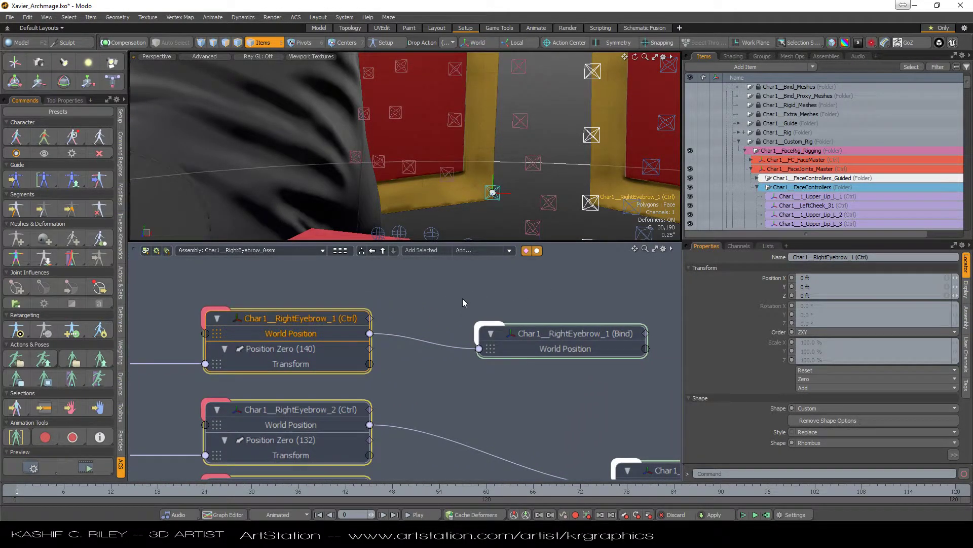
pyautogui.click(596, 333)
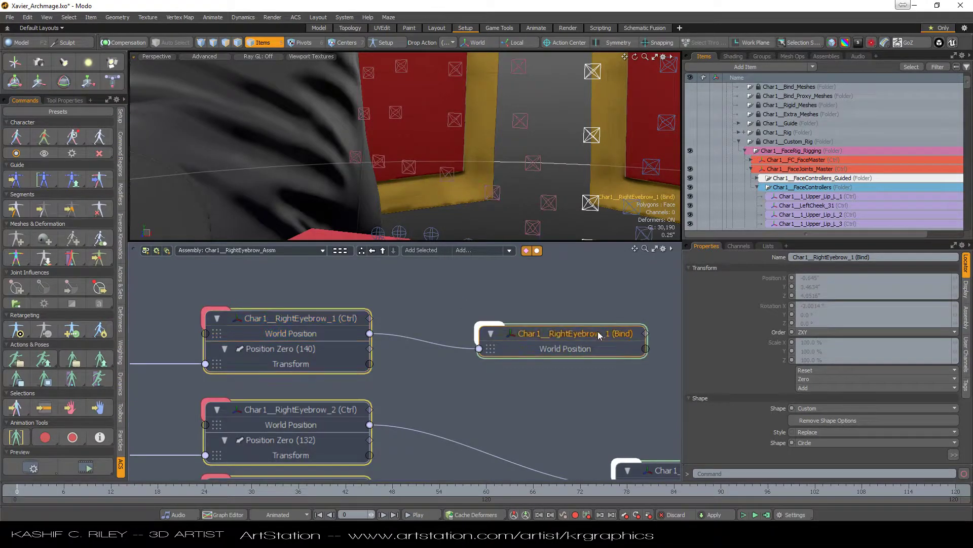
pyautogui.click(967, 387)
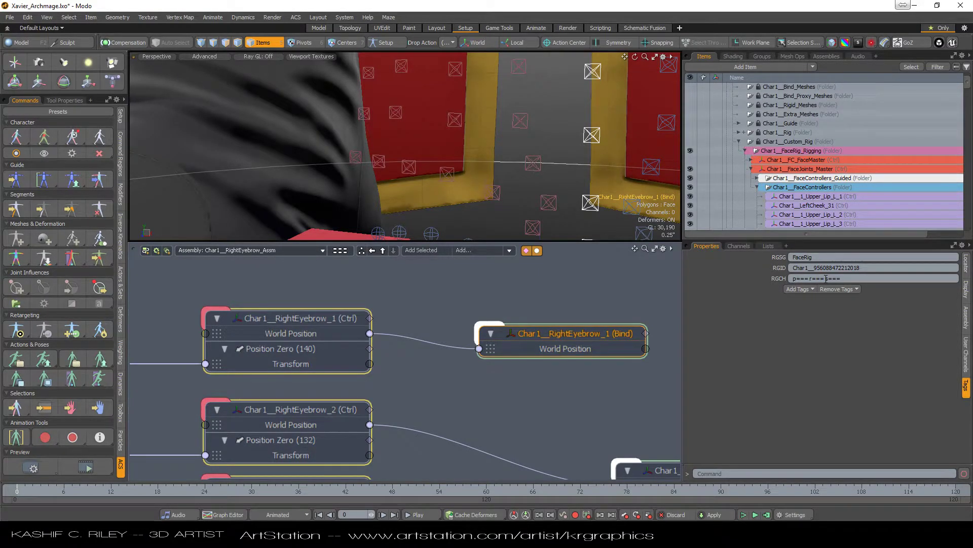
# - Select the Char1__RightEyebrow_1 (Ctrl) node and display its rig tags for comparison with the Bind node
pyautogui.click(535, 295)
pyautogui.moveTo(428, 296); pyautogui.dragTo(549, 290, button='middle')
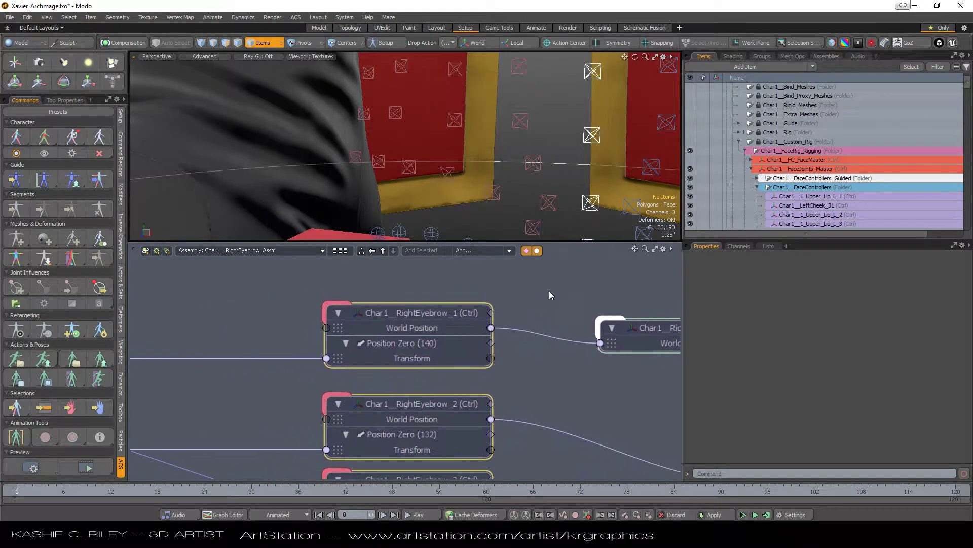
pyautogui.click(473, 313)
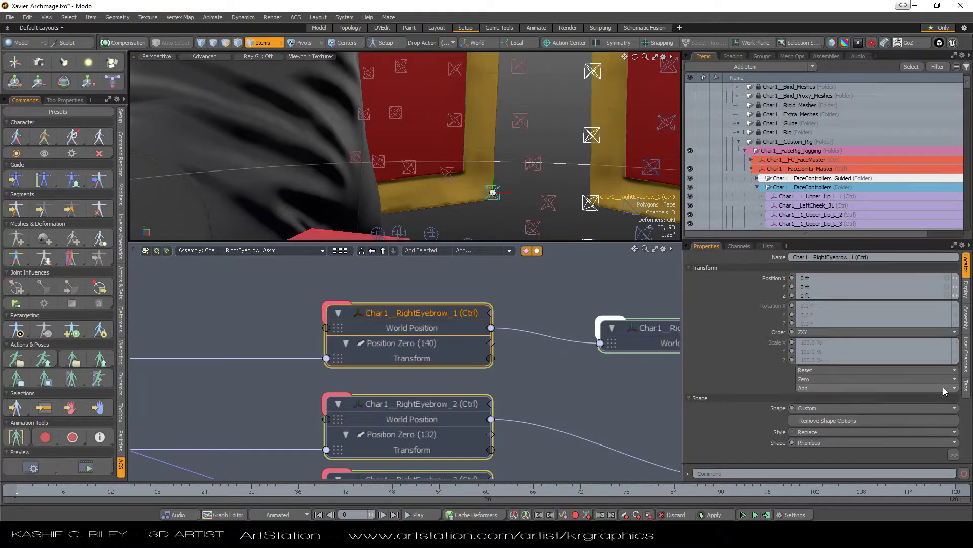
pyautogui.click(966, 384)
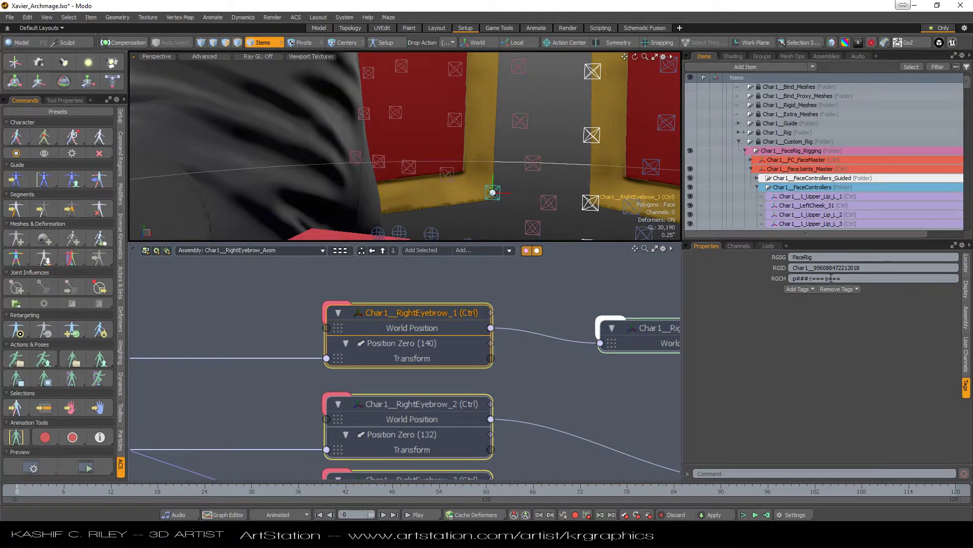
# - Select the Char1__RightEyebrow_1 (Guided) node and display its transform properties
pyautogui.click(534, 297)
pyautogui.moveTo(533, 297); pyautogui.dragTo(700, 304, button='middle')
pyautogui.moveTo(398, 321); pyautogui.dragTo(562, 333, button='middle')
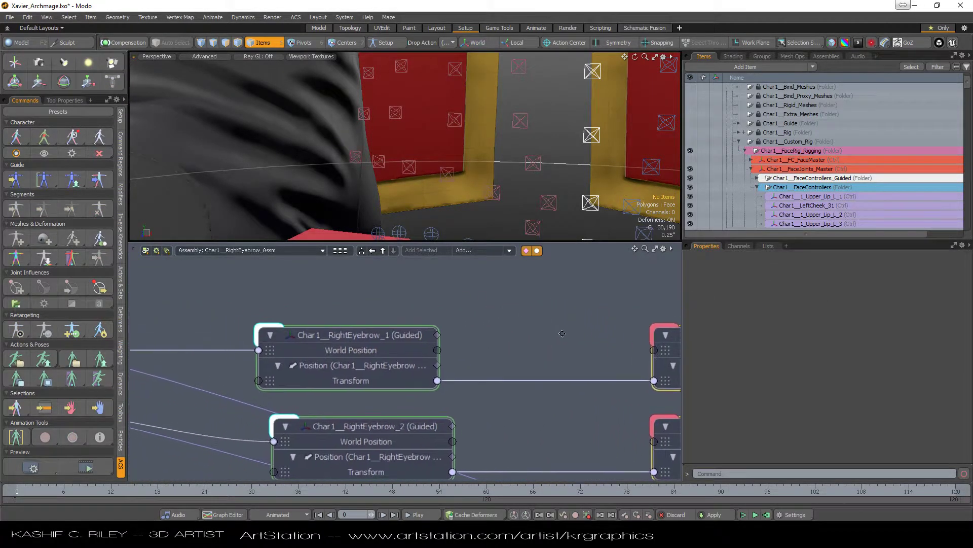
pyautogui.scroll(-3, 558, 327)
pyautogui.scroll(2, 559, 324)
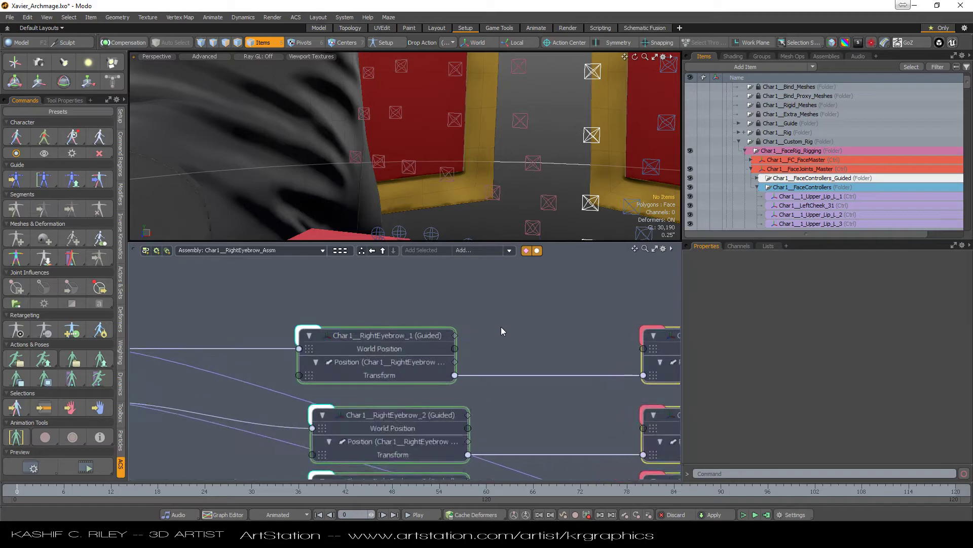
pyautogui.click(432, 342)
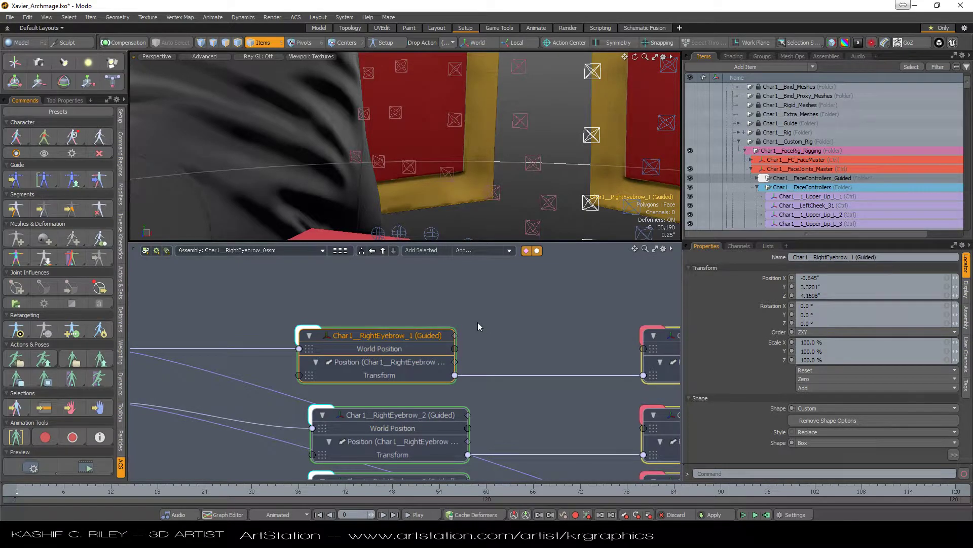
# - Trace the first right eyebrow chain from the Guided node through the Ctrl node to the Bind joint and back
pyautogui.keyDown('alt'); pyautogui.moveTo(514, 324); pyautogui.dragTo(357, 319); pyautogui.keyUp('alt')
pyautogui.scroll(-3, 358, 319)
pyautogui.keyDown('alt'); pyautogui.moveTo(423, 303); pyautogui.dragTo(346, 302); pyautogui.keyUp('alt')
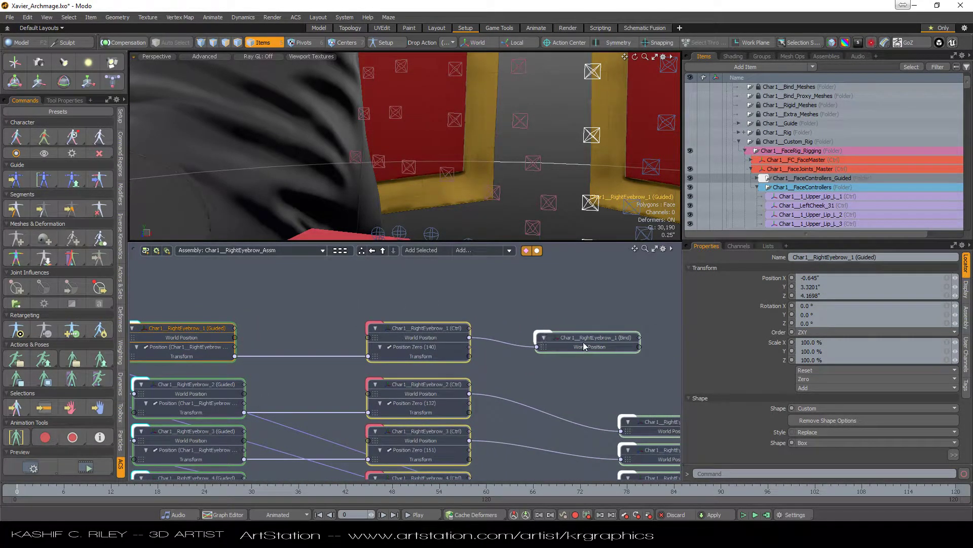
pyautogui.keyDown('alt'); pyautogui.moveTo(215, 319); pyautogui.dragTo(398, 313); pyautogui.keyUp('alt')
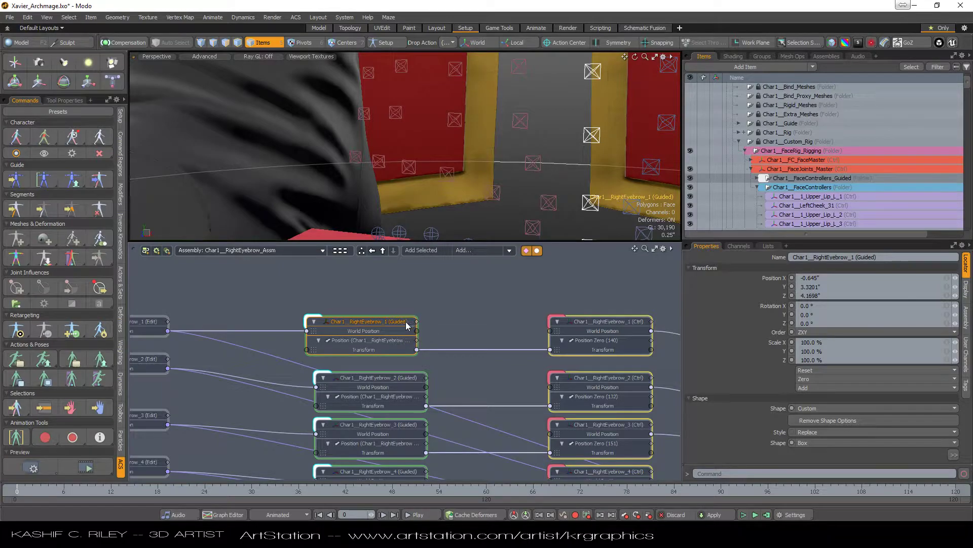
# - Select the Char1__FaceJoints_Master (Ctrl) item to show its box controller around the whole head
pyautogui.click(433, 296)
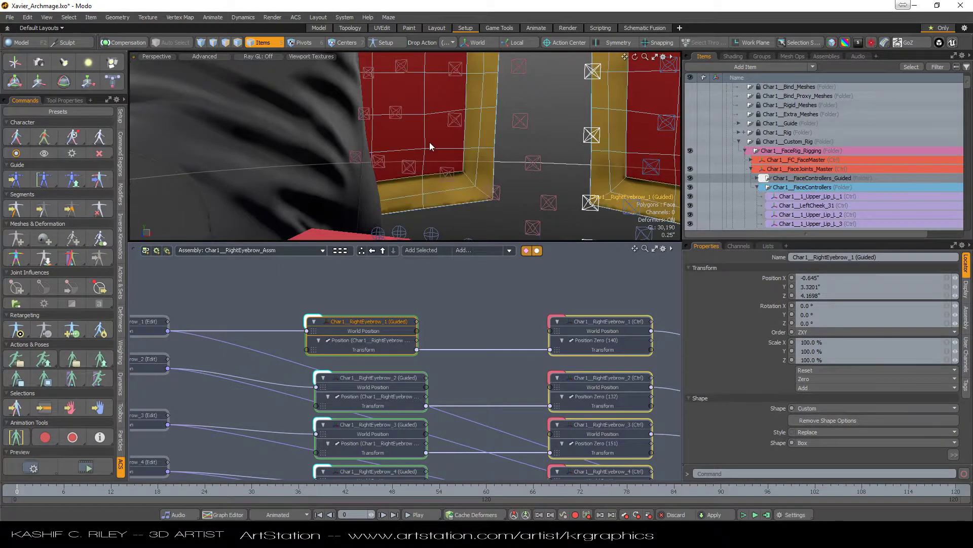
pyautogui.hotkey('shift', 'a')
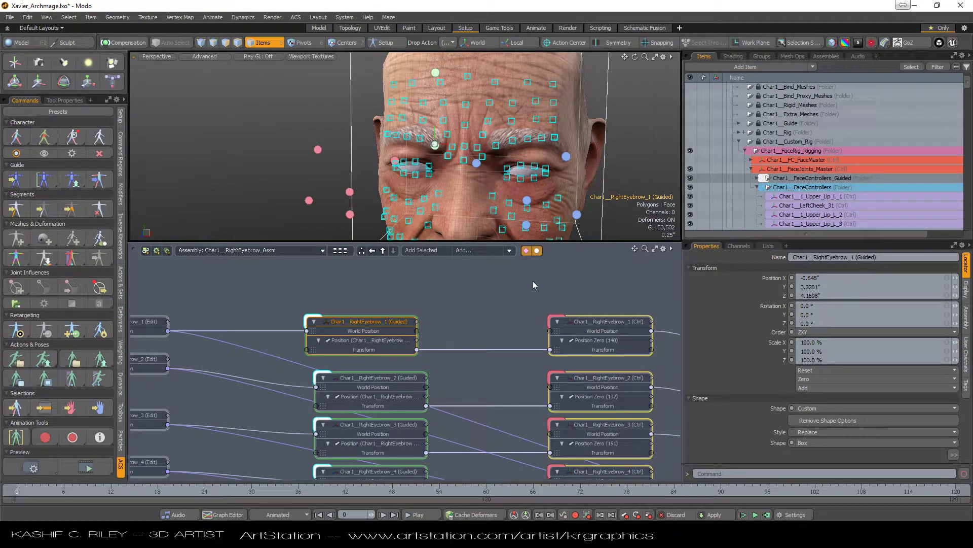
pyautogui.click(799, 170)
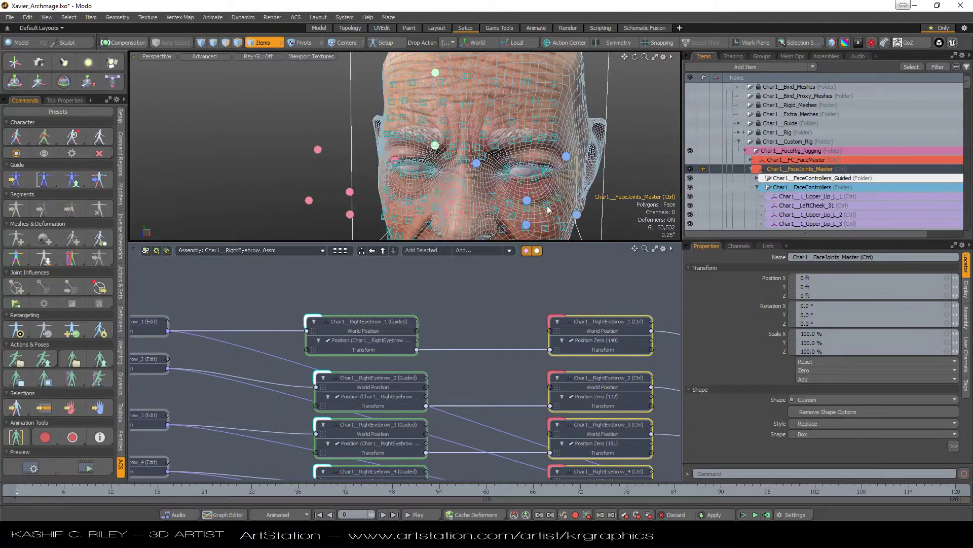
pyautogui.scroll(-4, 548, 207)
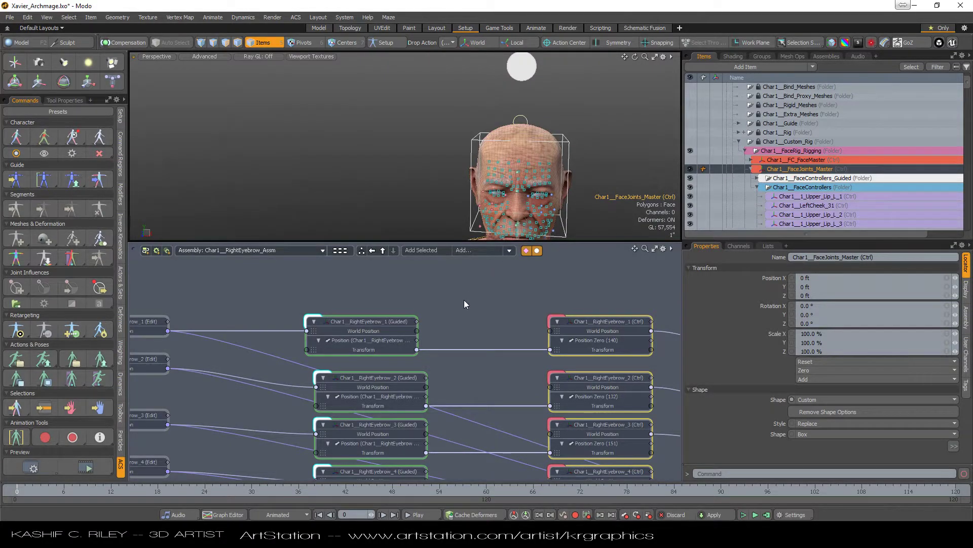
# - Examine the face controllers at the character's feet and display the channels of Char1__FaceJoints_Master (Ctrl)
pyautogui.scroll(-12, 496, 173)
pyautogui.scroll(6, 496, 200)
pyautogui.scroll(6, 495, 199)
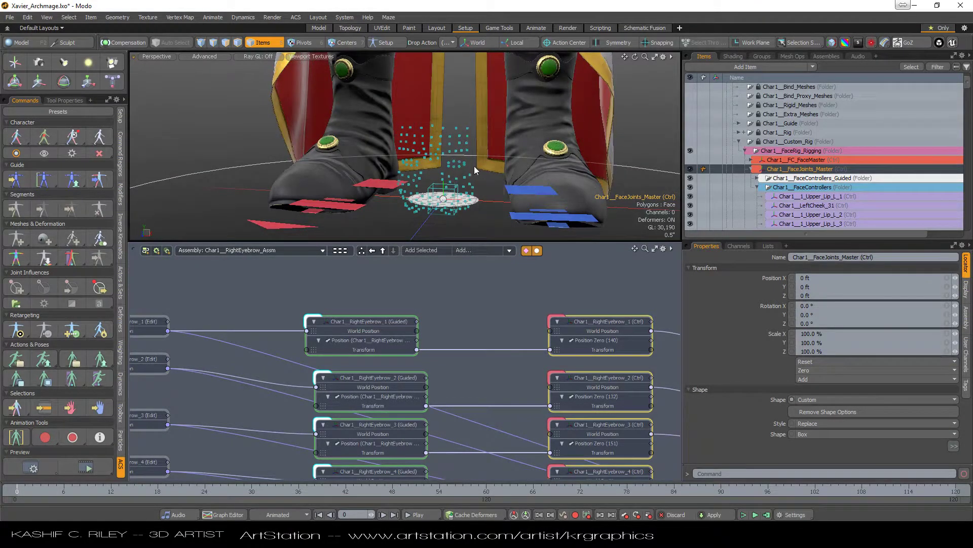
pyautogui.click(741, 246)
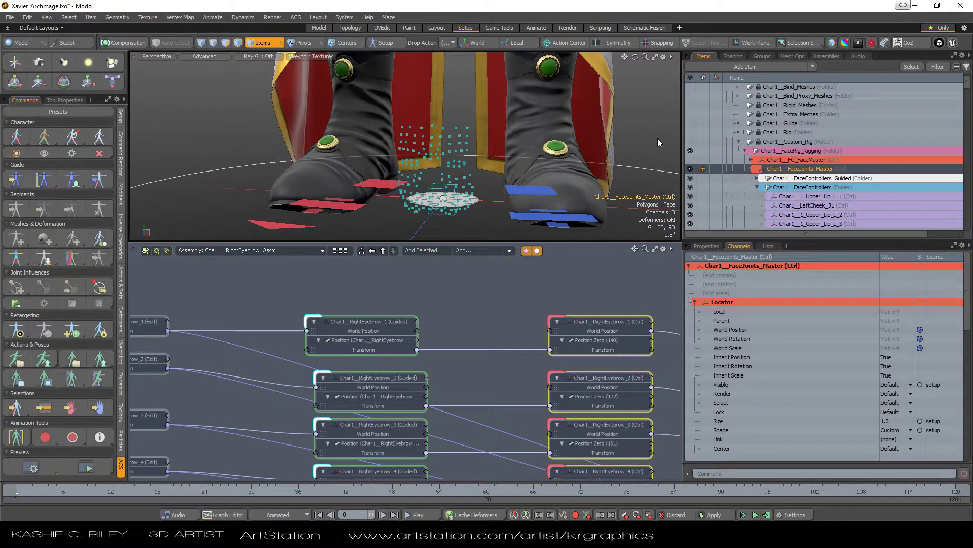
# - Add a locator at the scene origin and move it up 2.625 inches in Y
pyautogui.hotkey('shift', 'l')
pyautogui.scroll(-10, 820, 184)
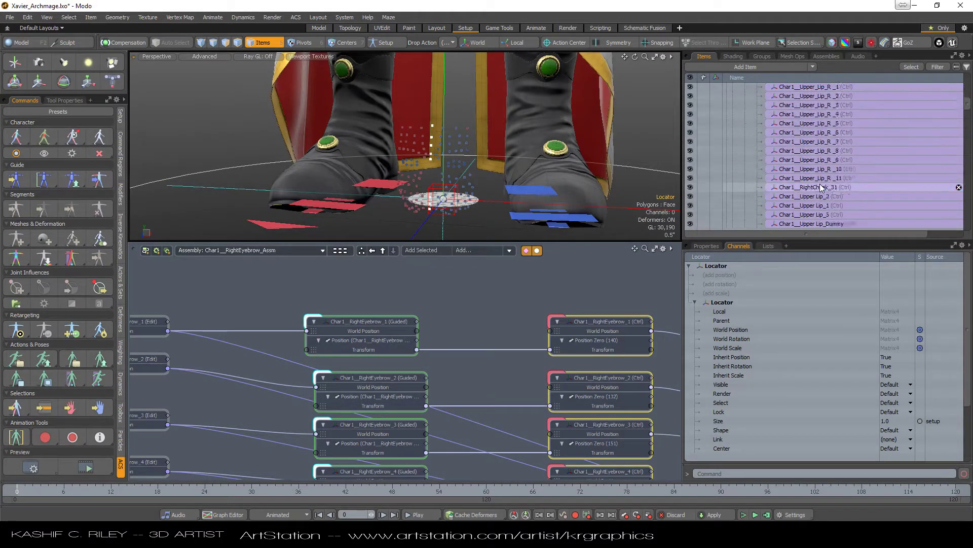
pyautogui.scroll(-10, 825, 181)
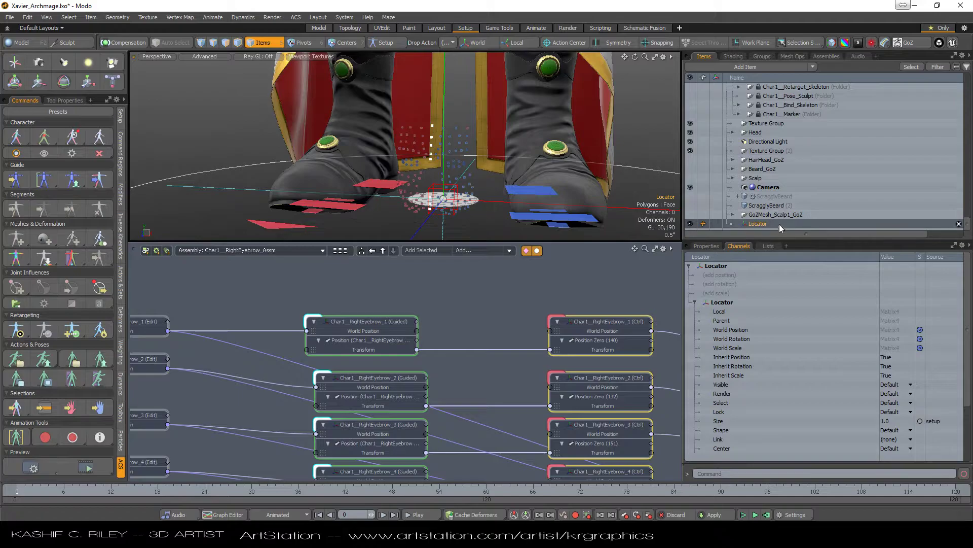
pyautogui.press('y')
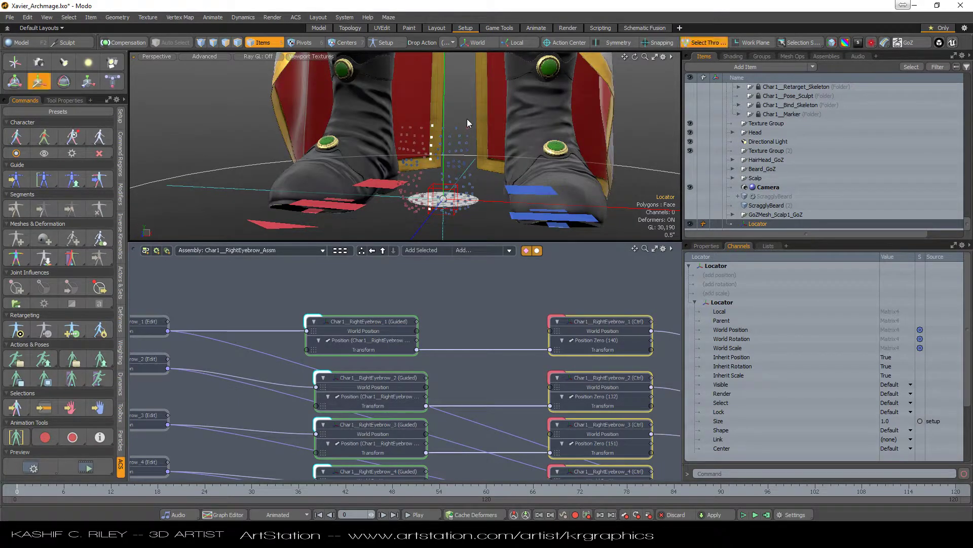
pyautogui.moveTo(445, 170); pyautogui.dragTo(444, 127)
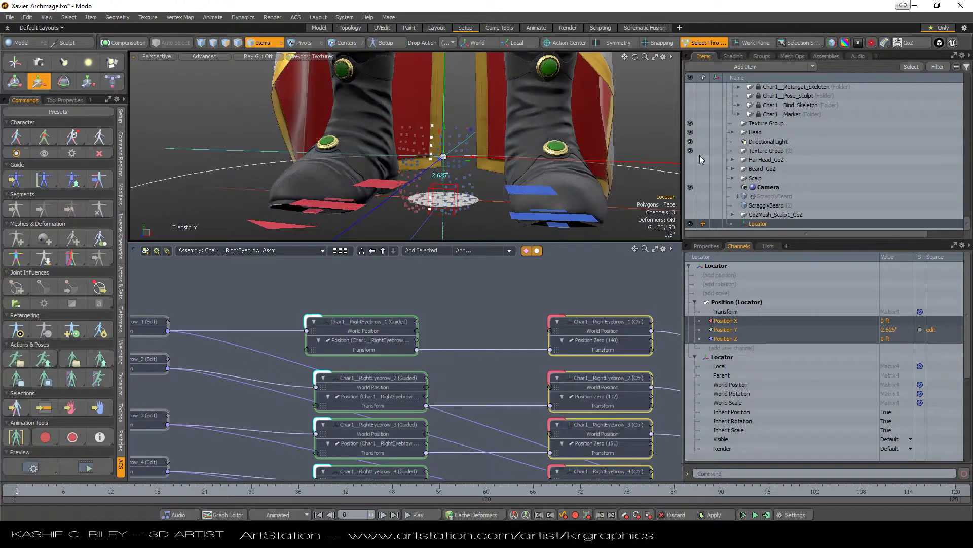
# - Delete the locator from the scene
pyautogui.press('Delete')
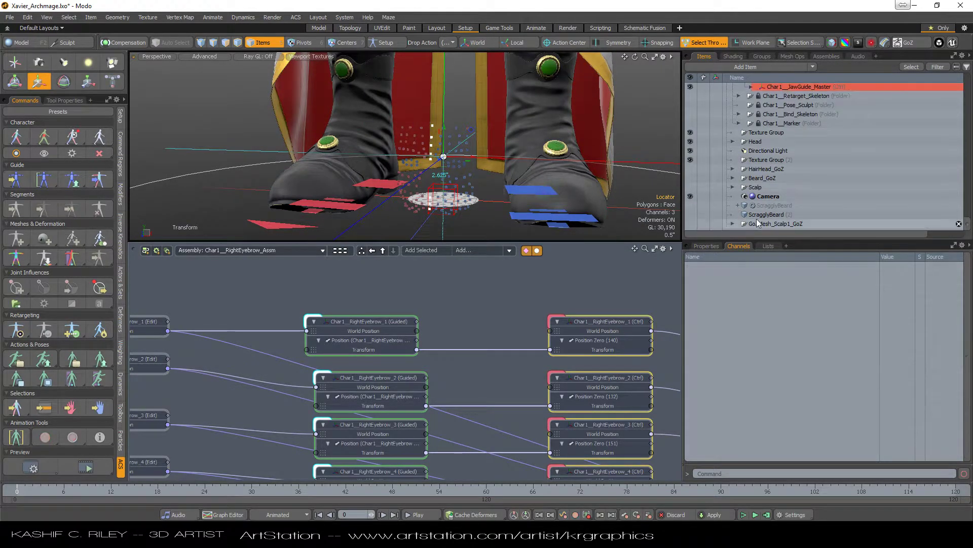
pyautogui.scroll(-2, 588, 175)
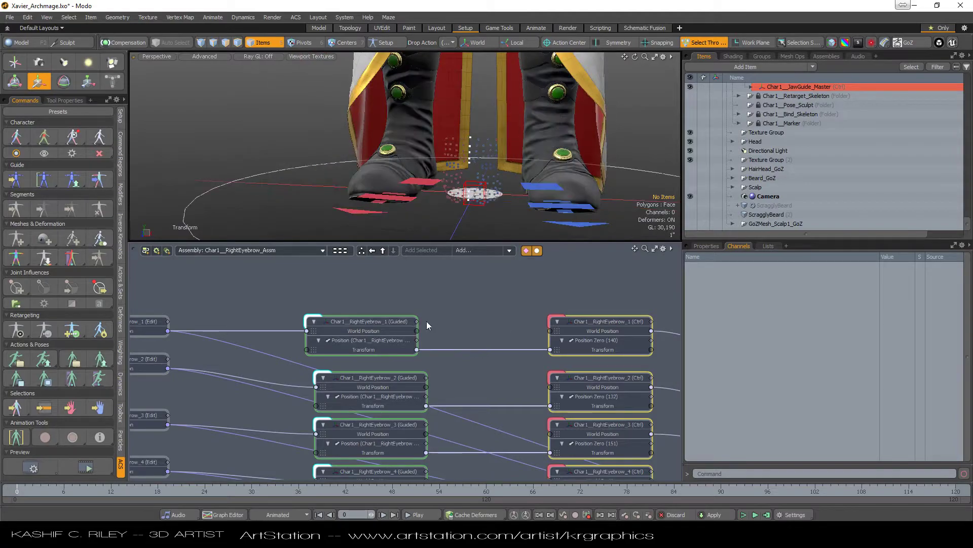
# - Compare the position channels of the Char1__RightEyebrow_1 (Guided) node with those of its driving (Edit) node
pyautogui.click(388, 323)
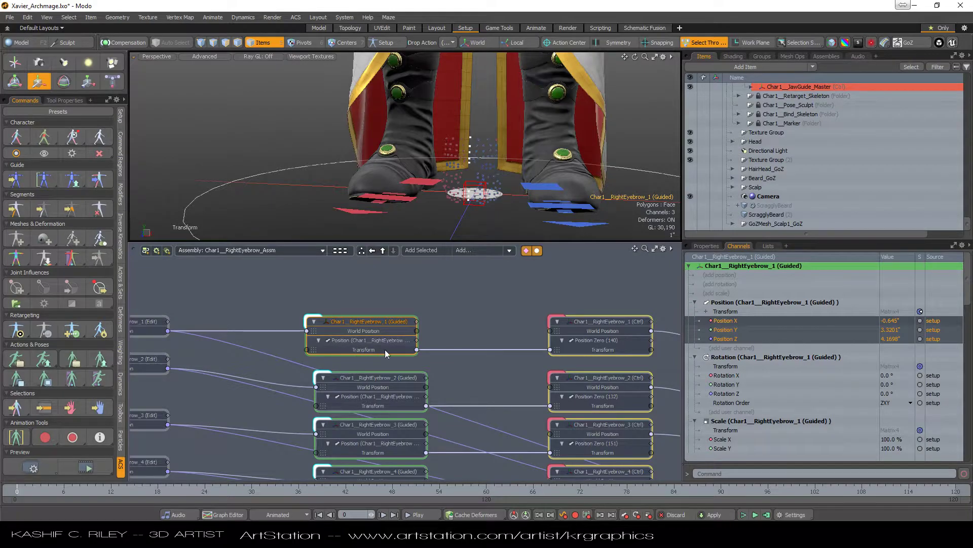
pyautogui.click(737, 312)
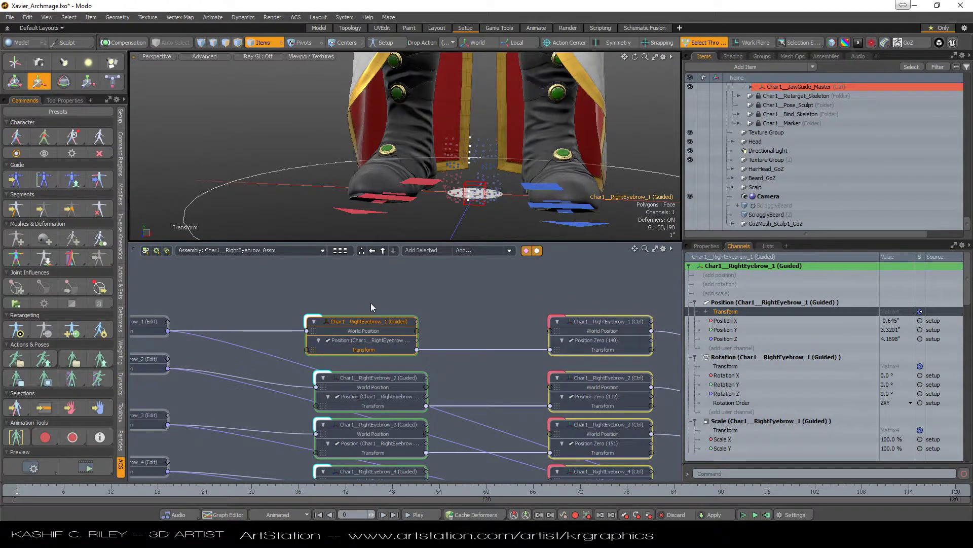
pyautogui.keyDown('alt'); pyautogui.moveTo(320, 293); pyautogui.dragTo(497, 315); pyautogui.keyUp('alt')
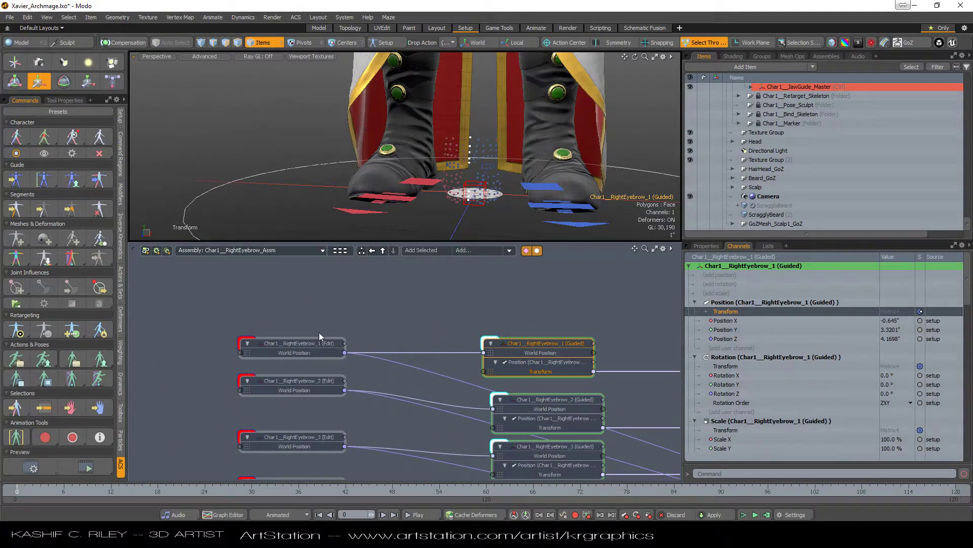
pyautogui.click(314, 346)
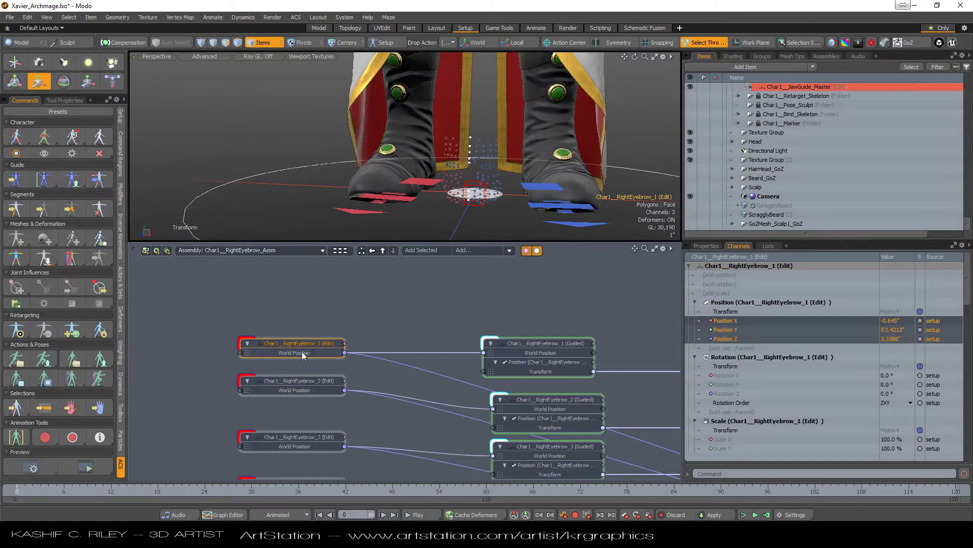
pyautogui.moveTo(578, 317); pyautogui.dragTo(428, 319, button='middle')
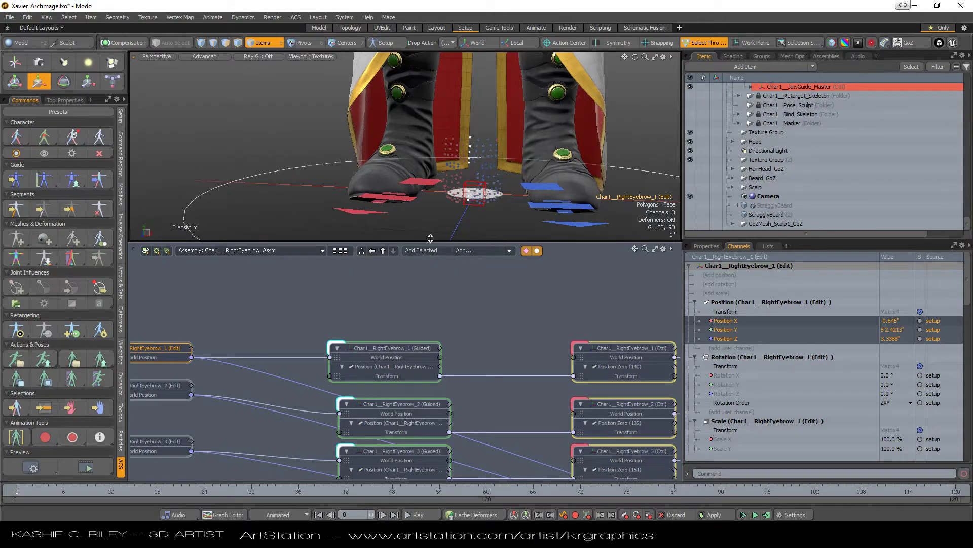
pyautogui.scroll(-4, 419, 287)
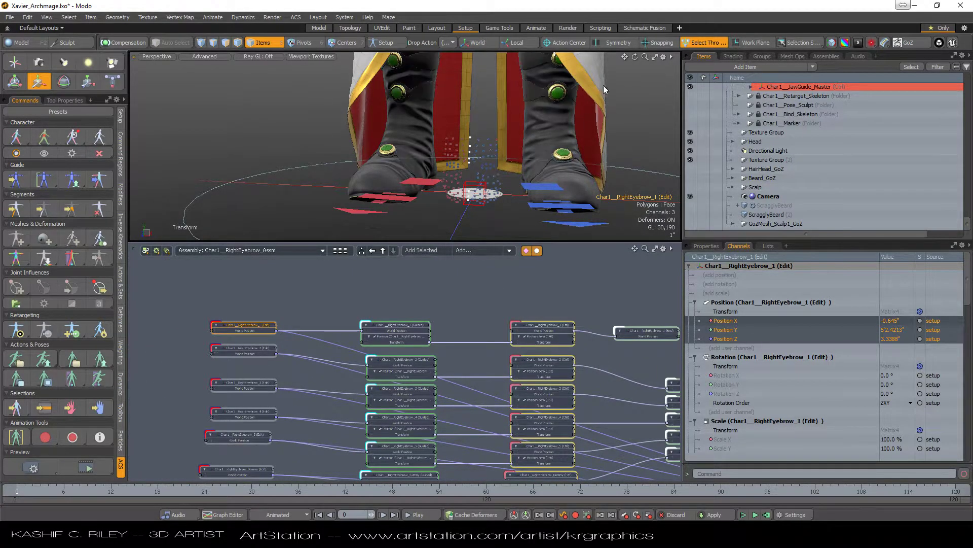
# - In Char1__FaceRig_Assm, link Char1__Head_Secondary_FK_Driven (OUT) World Position, World Rotation and World Scale to Char1__FaceJoints_Master (Ctrl)
pyautogui.moveTo(625, 57)
pyautogui.mouseDown()
pyautogui.moveTo(608, 294)
pyautogui.moveTo(583, 441)
pyautogui.moveTo(625, 147)
pyautogui.moveTo(623, 479)
pyautogui.moveTo(621, 71)
pyautogui.mouseUp()
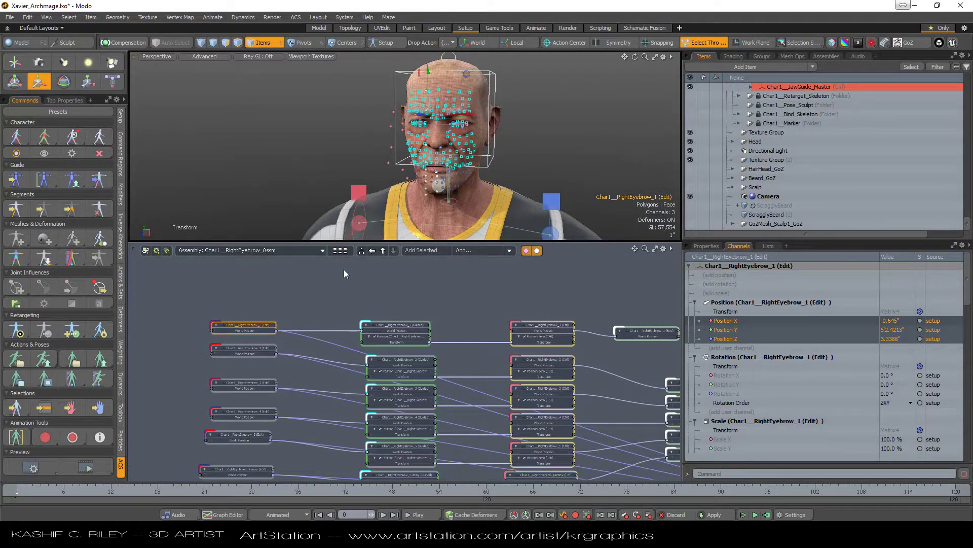
pyautogui.click(382, 251)
pyautogui.keyDown('alt'); pyautogui.moveTo(456, 321); pyautogui.dragTo(458, 448); pyautogui.keyUp('alt')
pyautogui.keyDown('alt'); pyautogui.moveTo(391, 326); pyautogui.dragTo(532, 317); pyautogui.keyUp('alt')
pyautogui.scroll(3, 409, 303)
pyautogui.moveTo(408, 305); pyautogui.dragTo(285, 306)
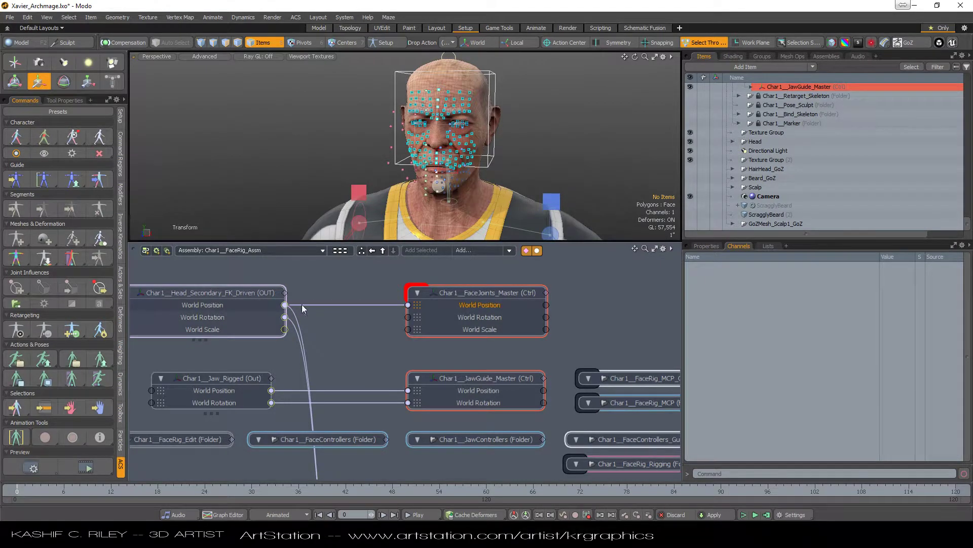
pyautogui.moveTo(407, 317); pyautogui.dragTo(286, 317)
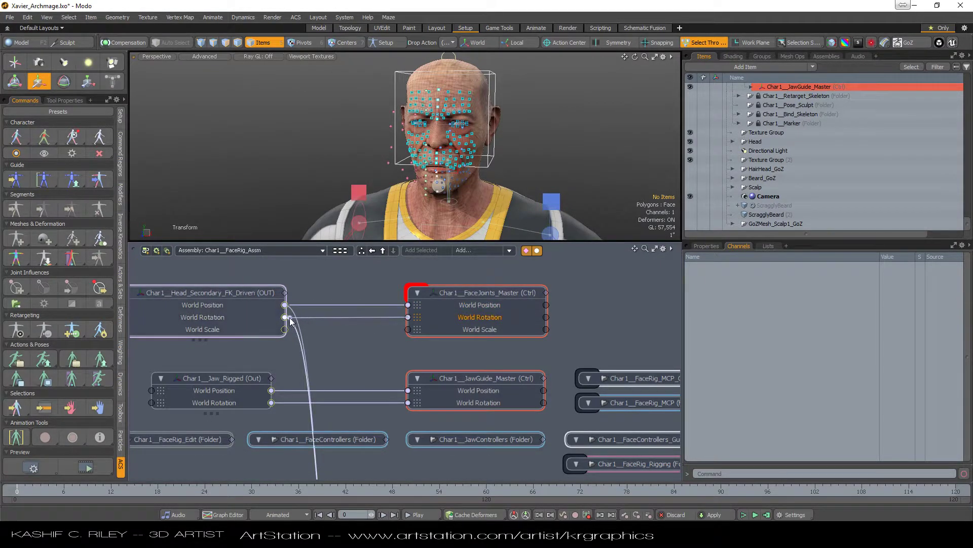
pyautogui.moveTo(408, 330); pyautogui.dragTo(285, 330)
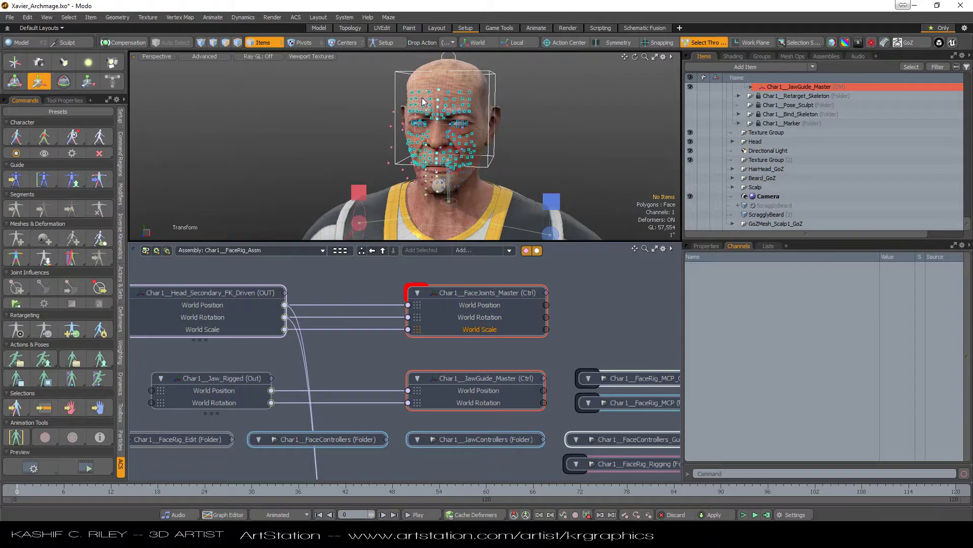
# - Enter the Char1__RightEyebrow_Assm assembly and display the channels of the Char1__RightEyebrow_1 (Edit) node
pyautogui.scroll(5, 428, 101)
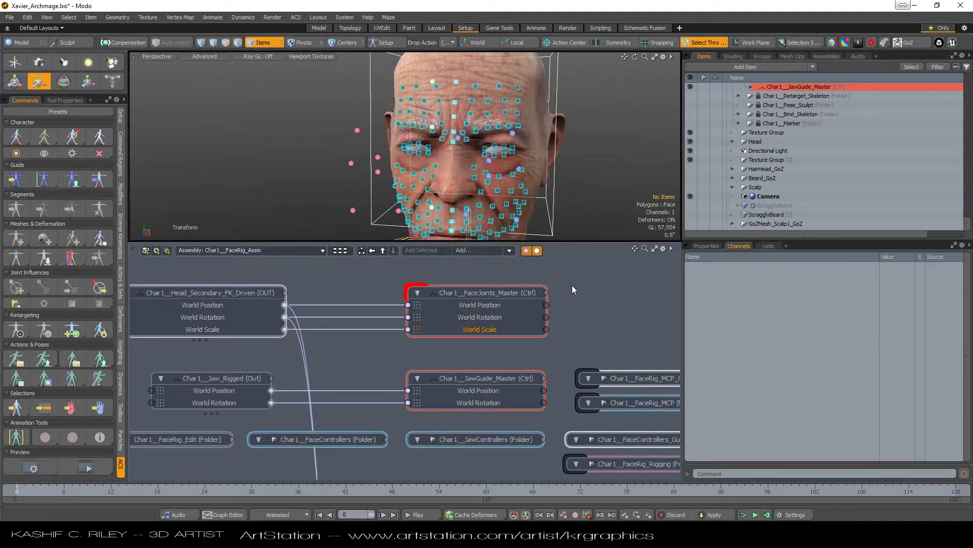
pyautogui.scroll(-6, 481, 390)
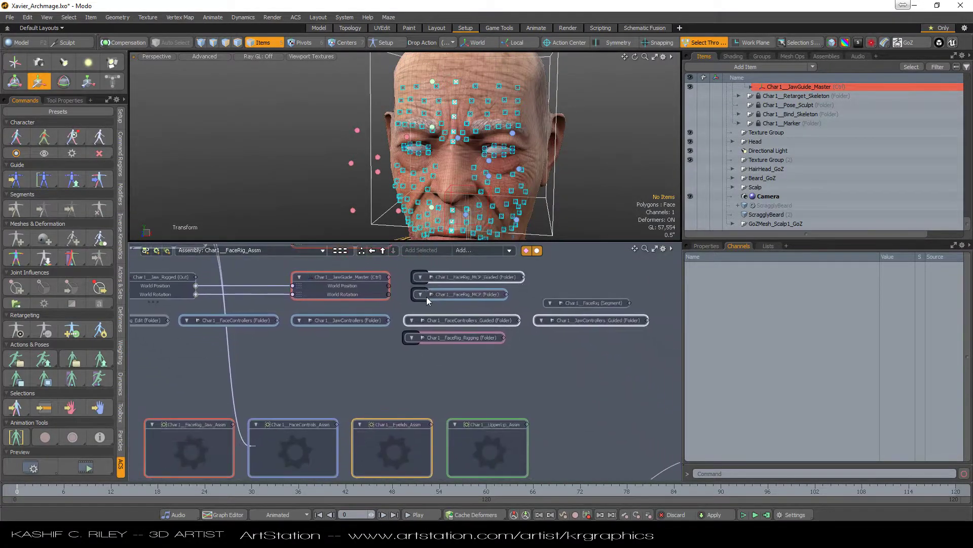
pyautogui.keyDown('alt'); pyautogui.moveTo(504, 369); pyautogui.dragTo(361, 304); pyautogui.keyUp('alt')
pyautogui.keyDown('alt'); pyautogui.moveTo(336, 378); pyautogui.dragTo(388, 330); pyautogui.keyUp('alt')
pyautogui.scroll(5, 388, 330)
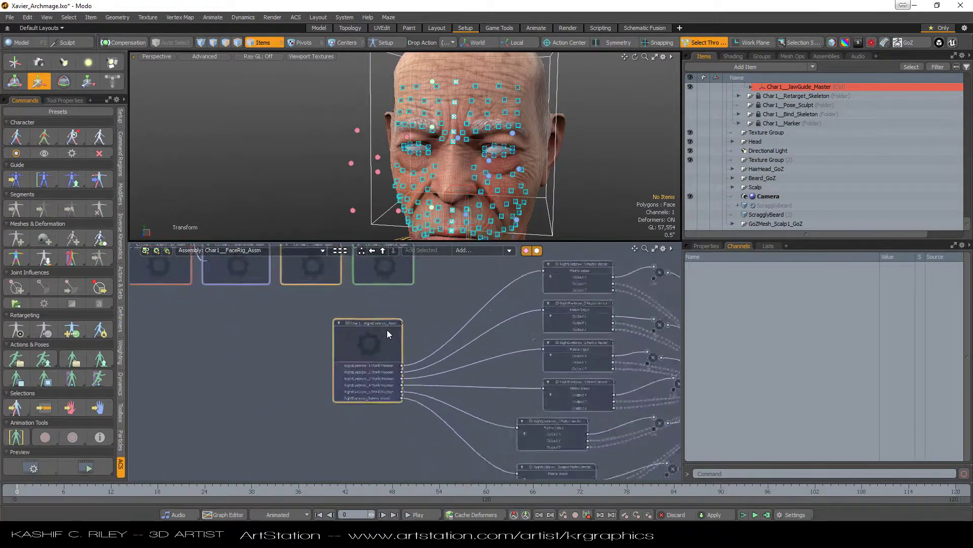
pyautogui.doubleClick(377, 353)
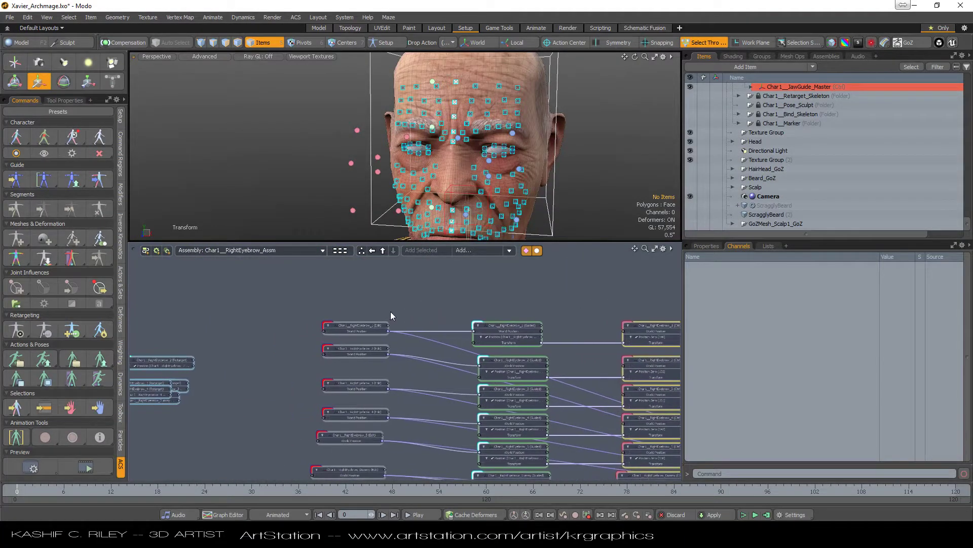
pyautogui.click(320, 325)
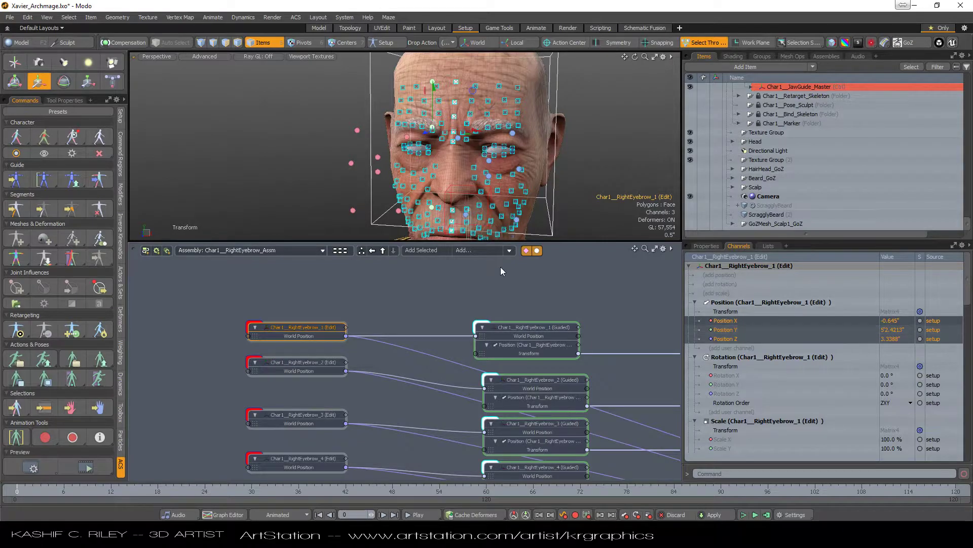
# - Switch the length units to metric
pyautogui.click(373, 22)
pyautogui.click(353, 26)
pyautogui.click(355, 288)
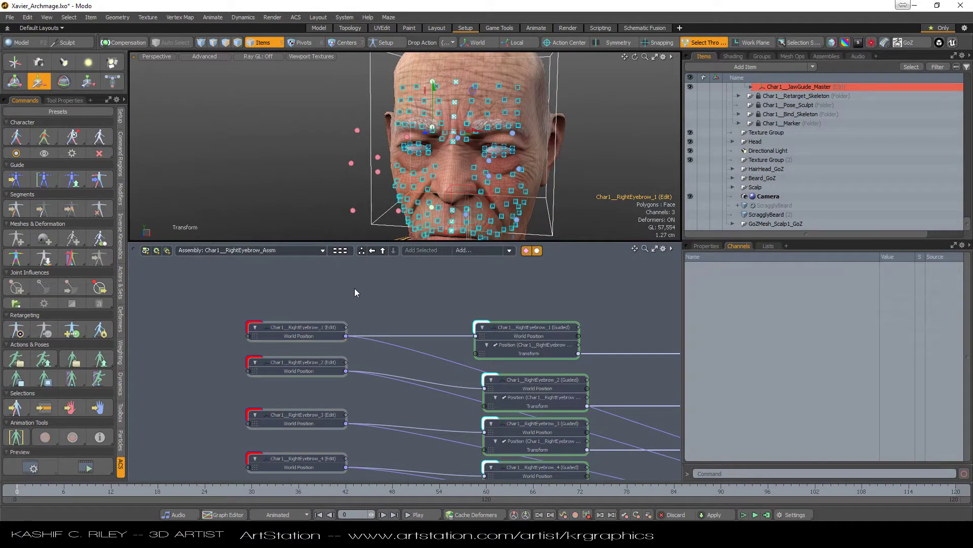
# - Compare the metric position values of the Char1__RightEyebrow_1 (Edit) and (Guided) nodes
pyautogui.click(330, 331)
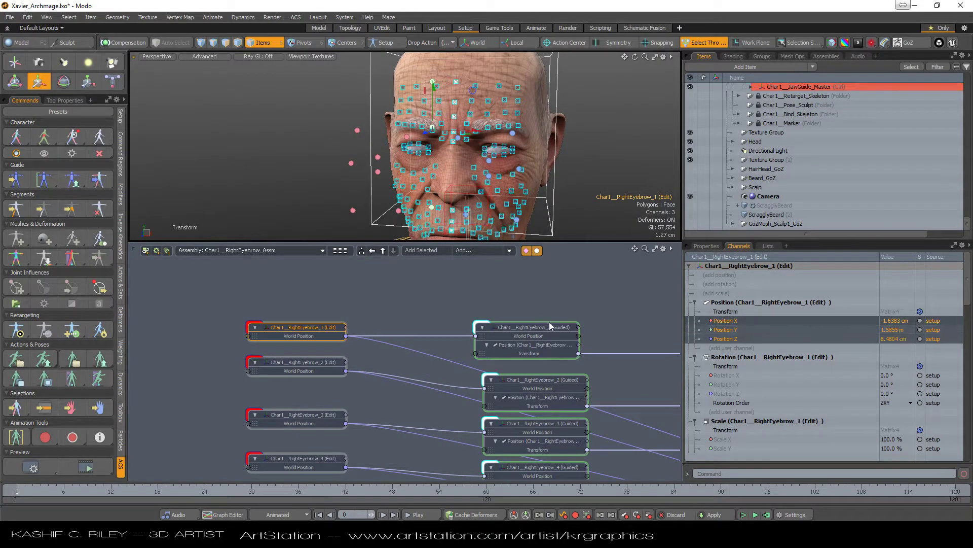
pyautogui.moveTo(483, 297); pyautogui.dragTo(433, 297, button='middle')
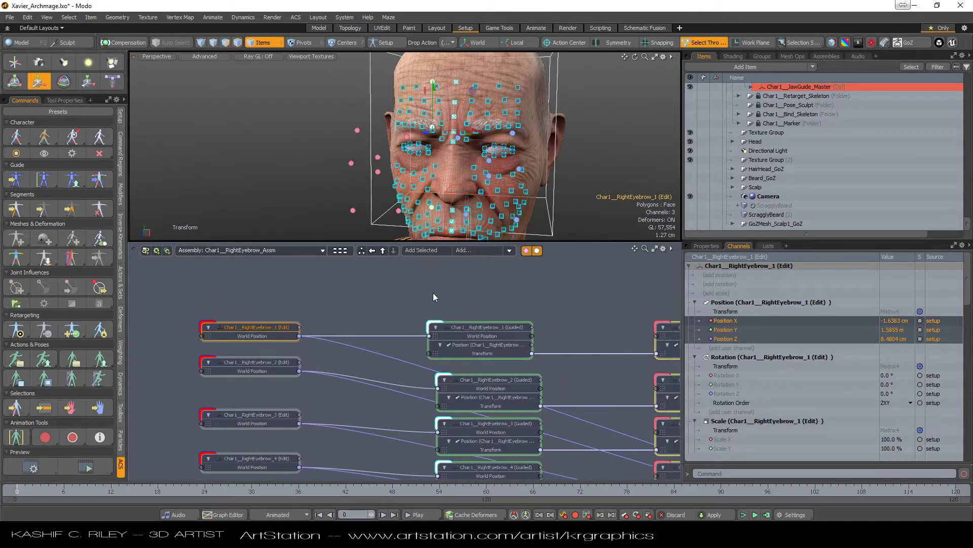
pyautogui.click(468, 328)
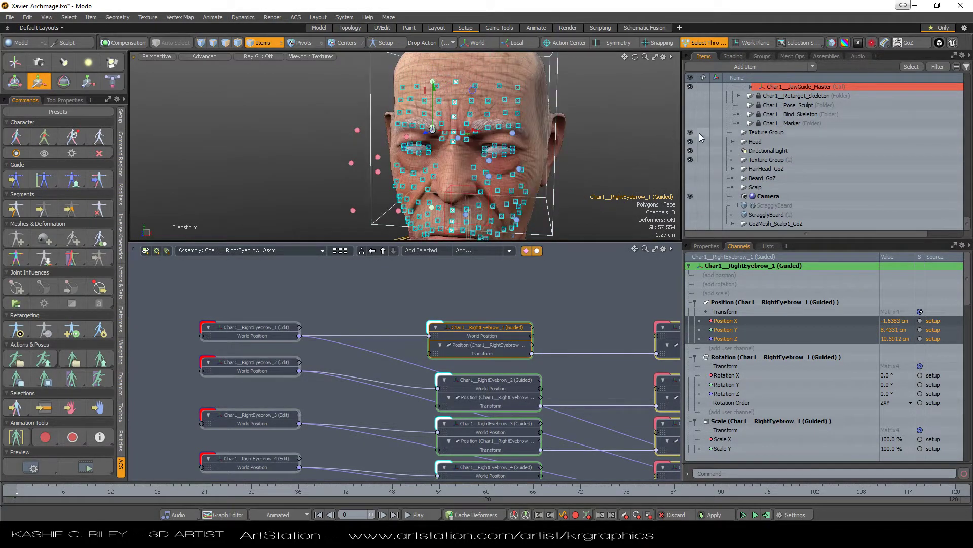
# - Return to Char1__FaceRig_Assm and inspect the channels of Char1__FaceJoints_Master (Ctrl) and Char1__Head_Secondary_FK_Driven (OUT)
pyautogui.click(383, 252)
pyautogui.keyDown('alt'); pyautogui.moveTo(417, 288); pyautogui.dragTo(518, 414); pyautogui.keyUp('alt')
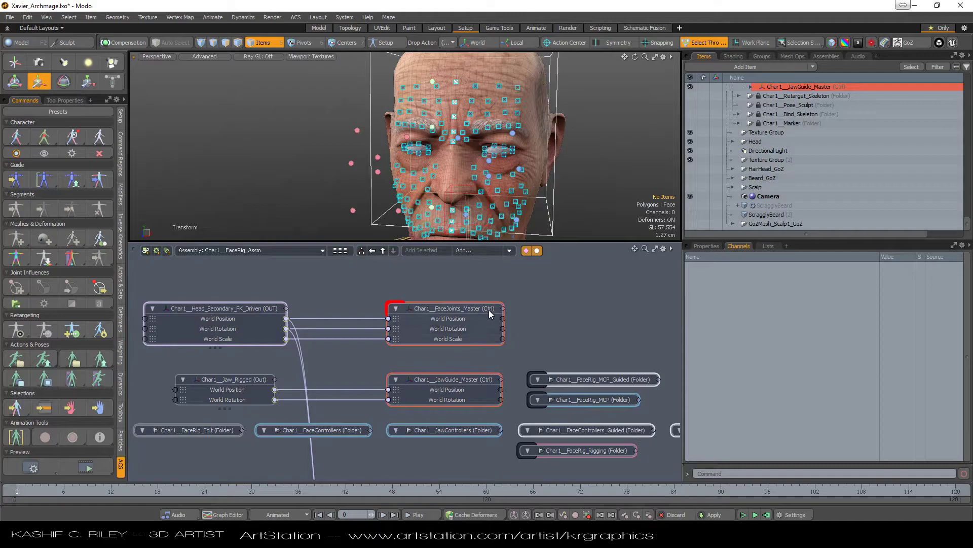
pyautogui.click(435, 309)
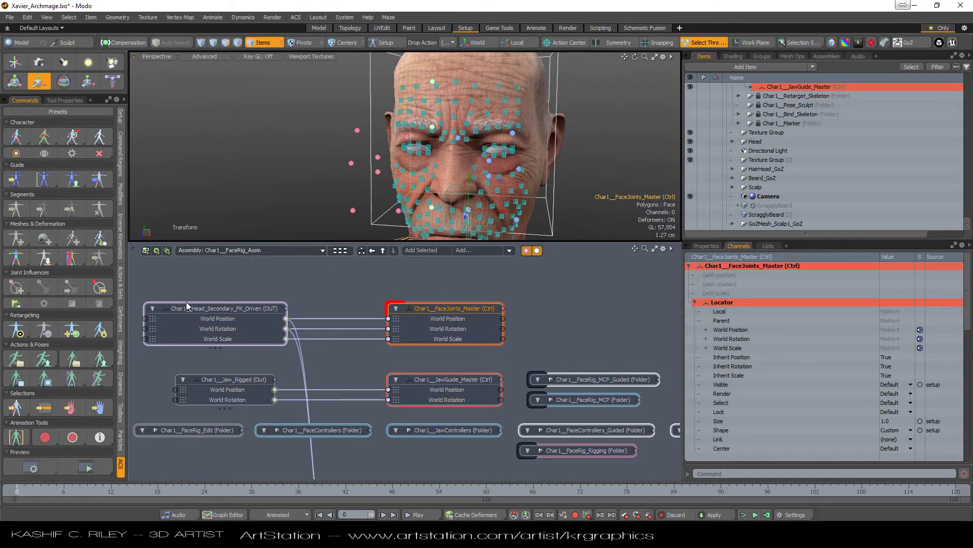
pyautogui.click(199, 308)
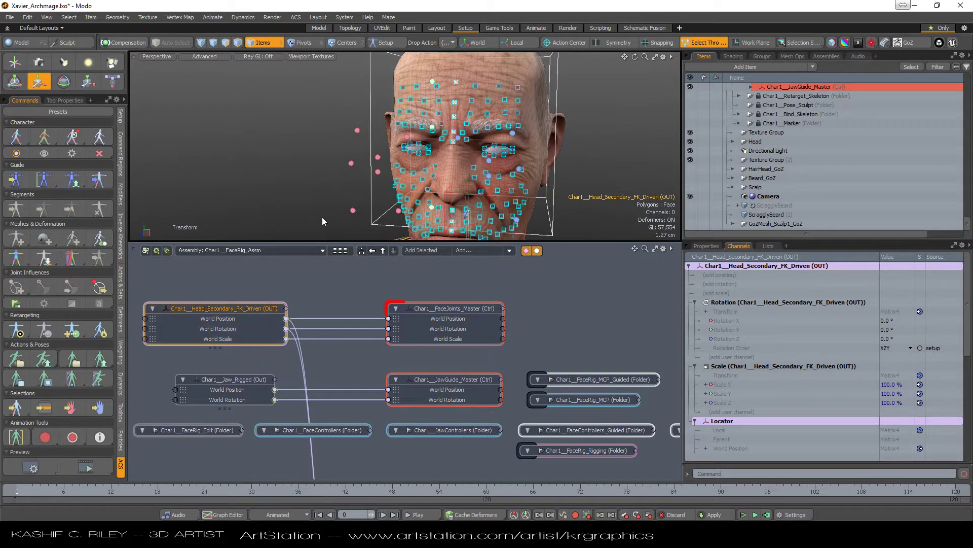
# - Select the Char1__Head_FK (Ctrl) controller and activate the Rotate tool on it
pyautogui.click(370, 183)
pyautogui.press('e')
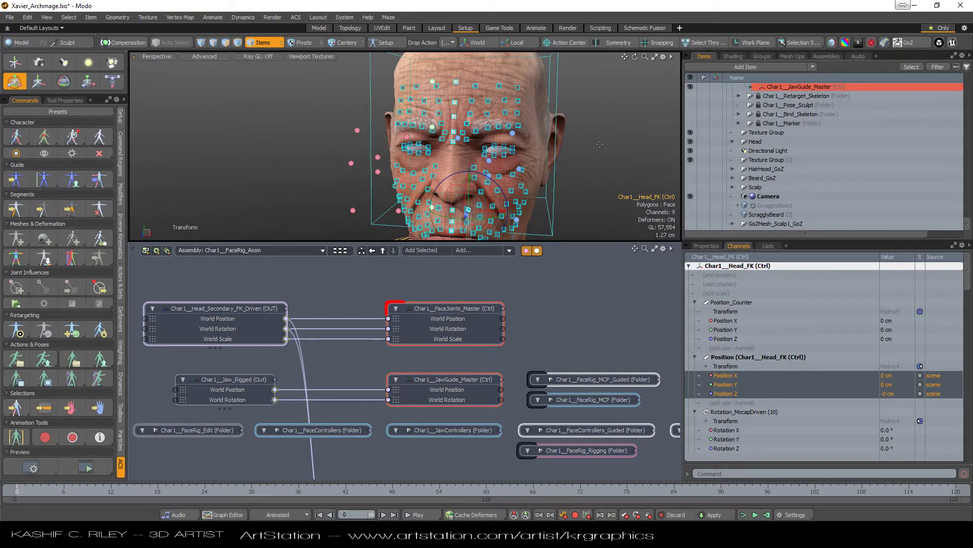
# - Reopen the Char1__RightEyebrow_Assm assembly and dismiss the autosave countdown
pyautogui.keyDown('alt'); pyautogui.moveTo(586, 393); pyautogui.dragTo(520, 343); pyautogui.keyUp('alt')
pyautogui.keyDown('alt'); pyautogui.moveTo(567, 442); pyautogui.dragTo(458, 339); pyautogui.keyUp('alt')
pyautogui.scroll(-2, 537, 361)
pyautogui.keyDown('alt'); pyautogui.moveTo(537, 361); pyautogui.dragTo(475, 331); pyautogui.keyUp('alt')
pyautogui.moveTo(475, 331); pyautogui.dragTo(402, 292, button='middle')
pyautogui.doubleClick(310, 428)
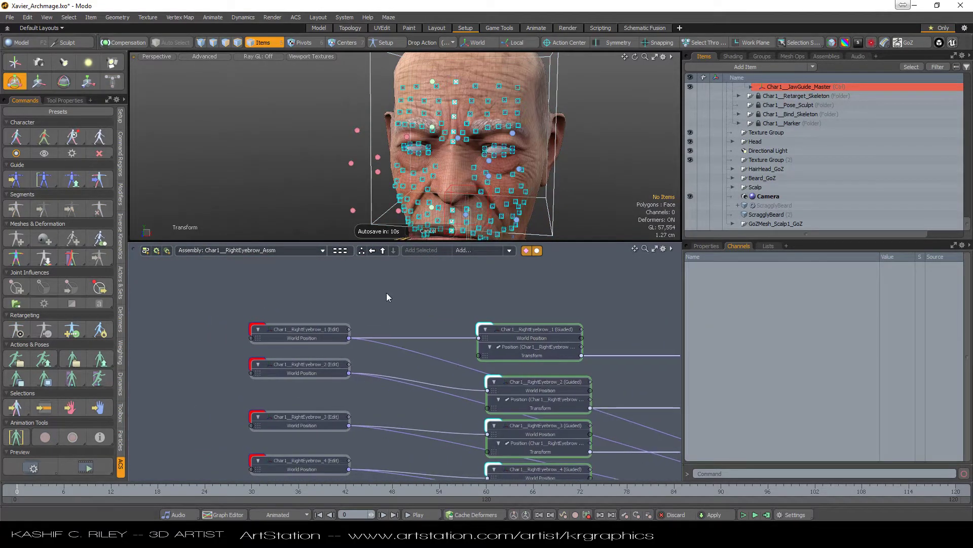
pyautogui.click(428, 230)
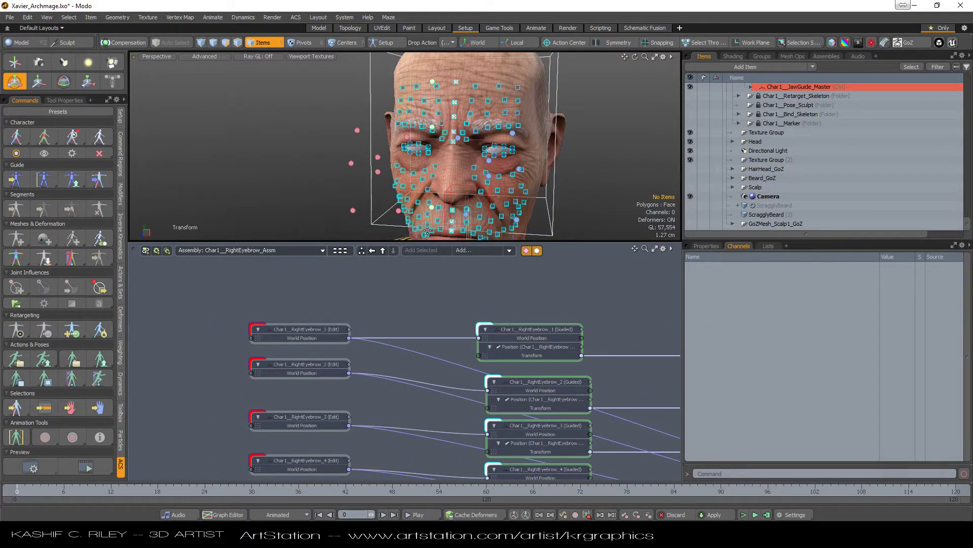
# - Display the channels of the Char1__RightEyebrow_1 (Edit) node beside its Guided node, and clear the selection
pyautogui.click(322, 331)
pyautogui.moveTo(394, 303); pyautogui.dragTo(306, 299, button='middle')
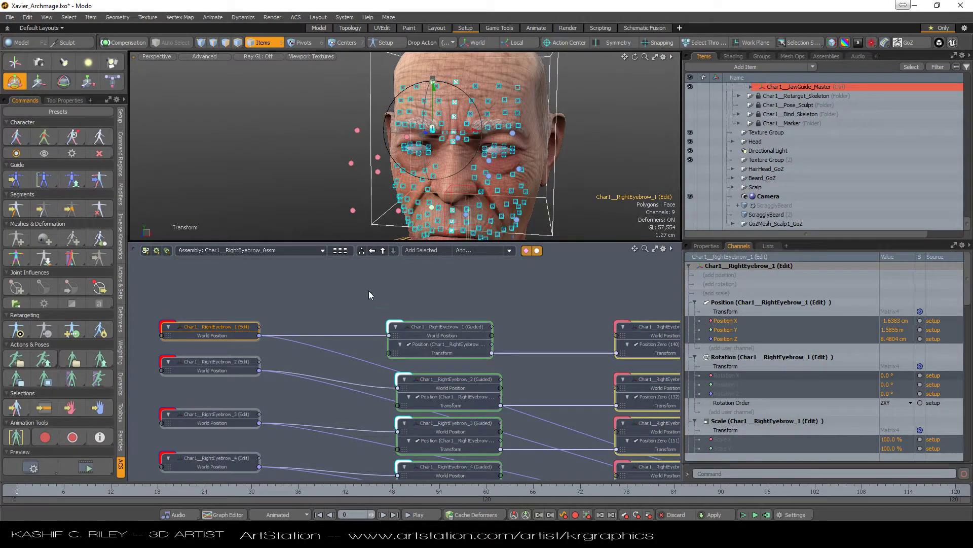
pyautogui.click(263, 298)
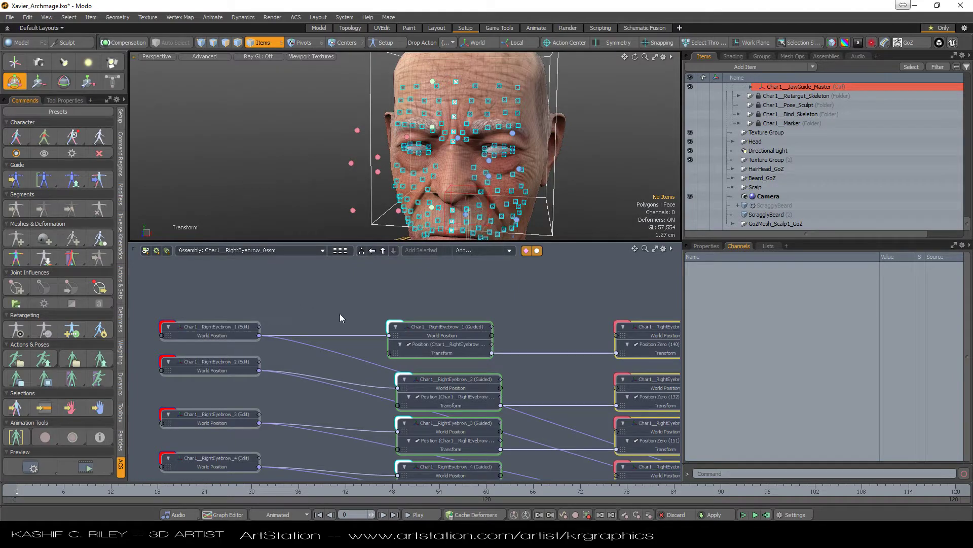
# - Delete the link from Char1__RightEyebrow_1 (Edit) to its Guided node and the link from Guided to its Ctrl node
pyautogui.click(414, 329)
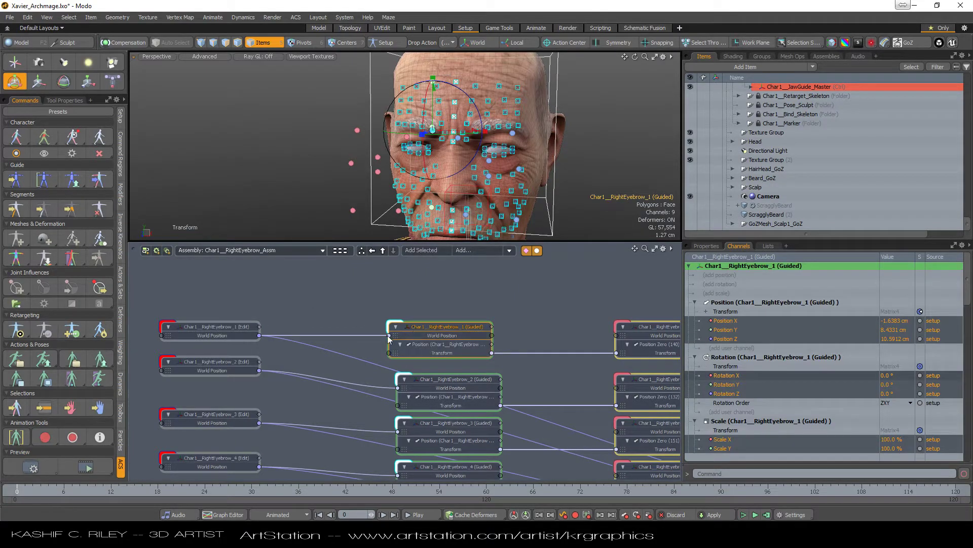
pyautogui.rightClick(377, 336)
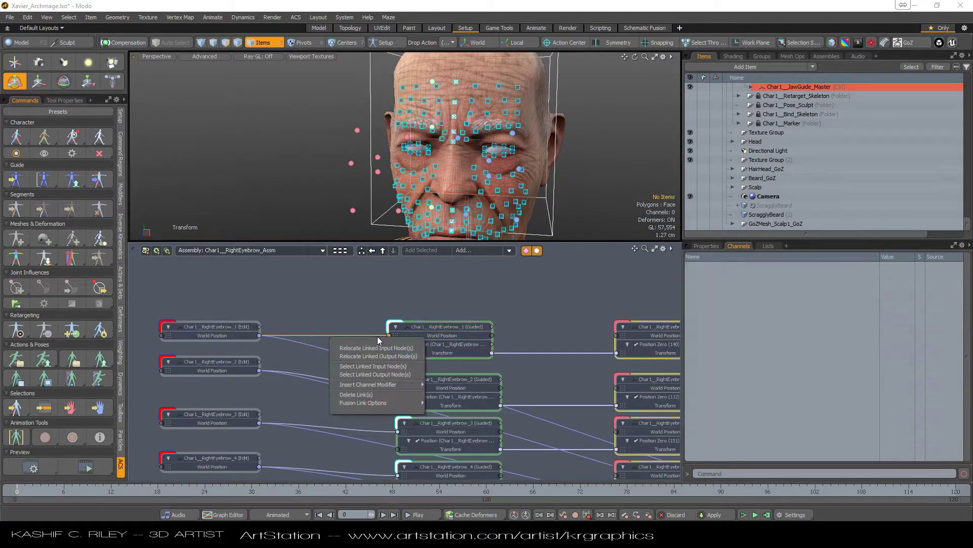
pyautogui.click(356, 393)
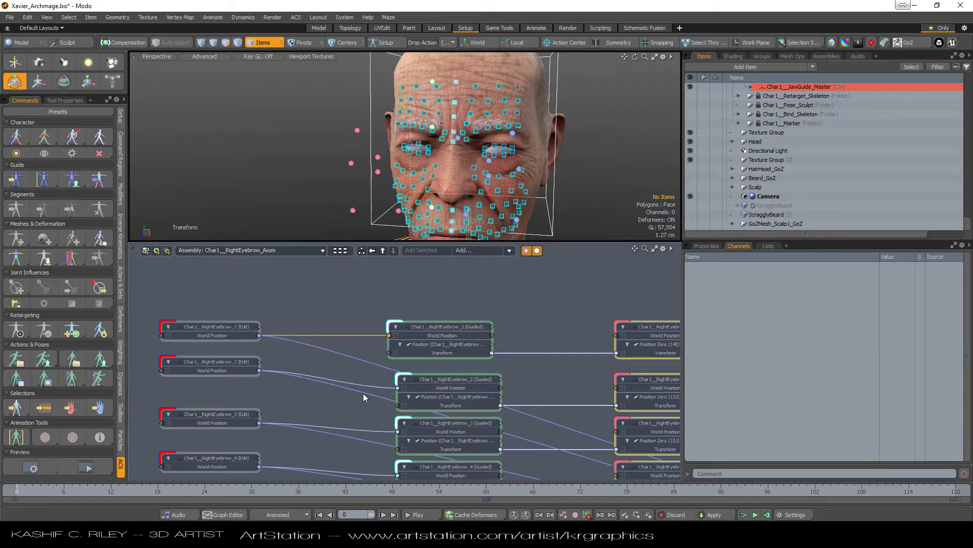
pyautogui.click(469, 329)
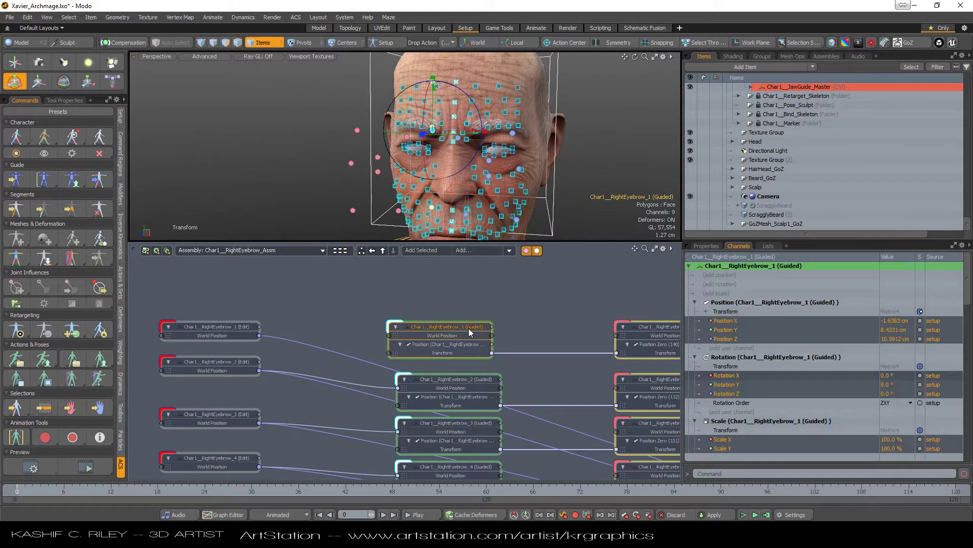
pyautogui.rightClick(548, 355)
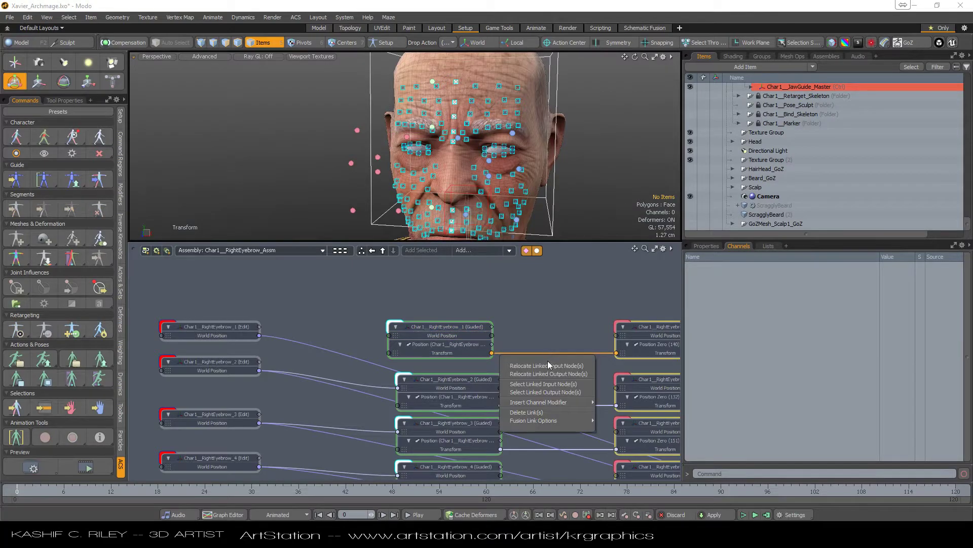
pyautogui.click(538, 413)
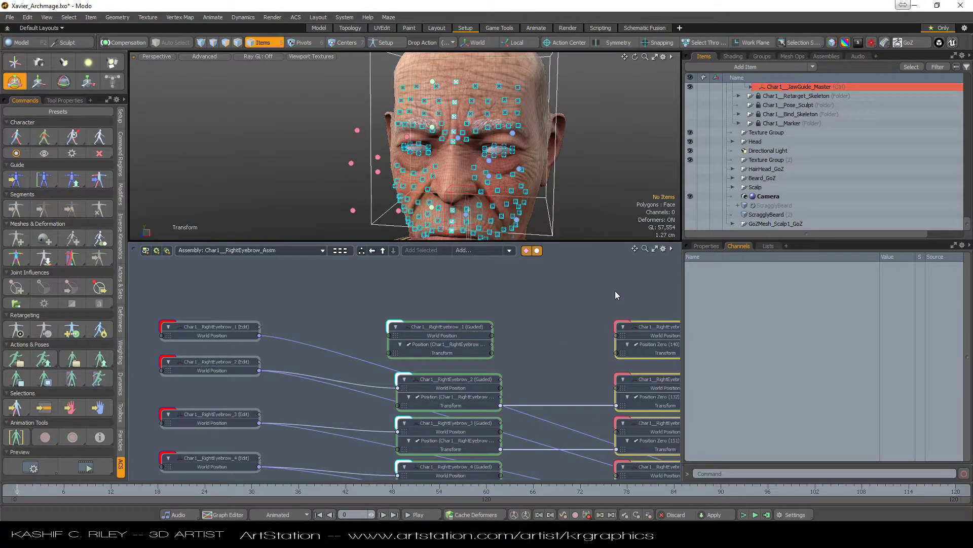
# - In Char1__FaceRig_Assm, delete the position, rotation and scale links from Char1__Head_Secondary_FK_Driven (OUT) to Char1__FaceJoints_Master (Ctrl)
pyautogui.click(384, 251)
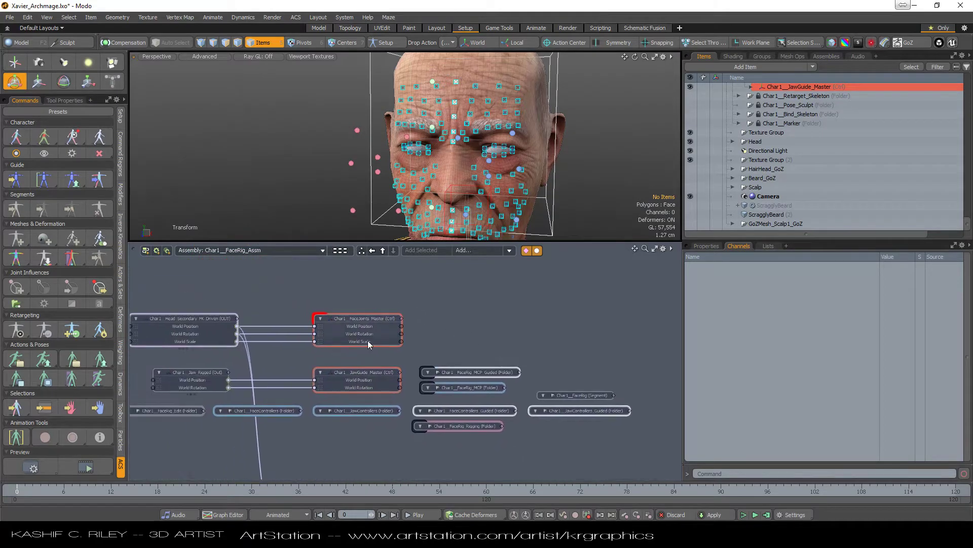
pyautogui.rightClick(288, 346)
pyautogui.click(284, 400)
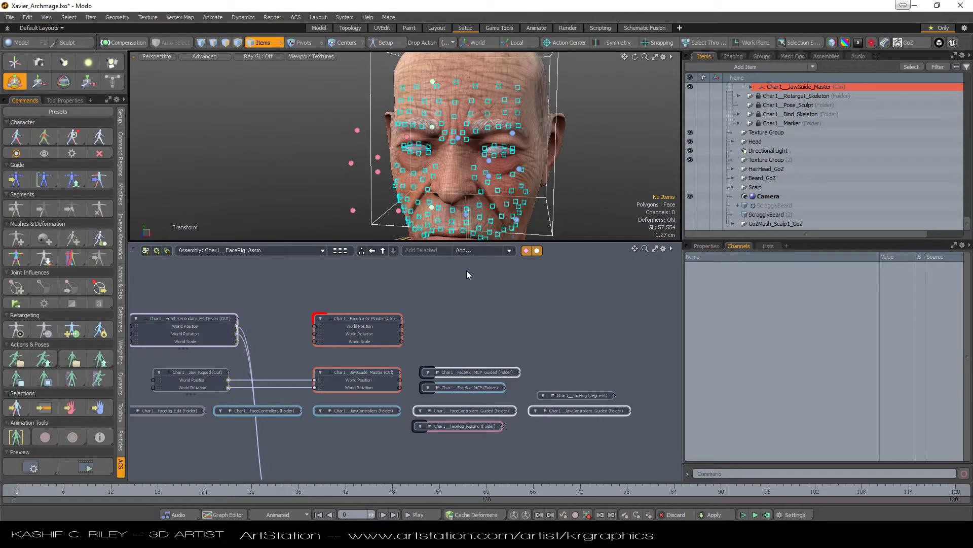
# - Find and reopen the Char1__RightEyebrow_Assm assembly within the face rig schematic
pyautogui.keyDown('alt'); pyautogui.moveTo(558, 365); pyautogui.dragTo(441, 296); pyautogui.keyUp('alt')
pyautogui.moveTo(514, 394)
pyautogui.keyDown('alt'); pyautogui.mouseDown()
pyautogui.moveTo(445, 341)
pyautogui.moveTo(339, 287)
pyautogui.mouseUp(); pyautogui.keyUp('alt')
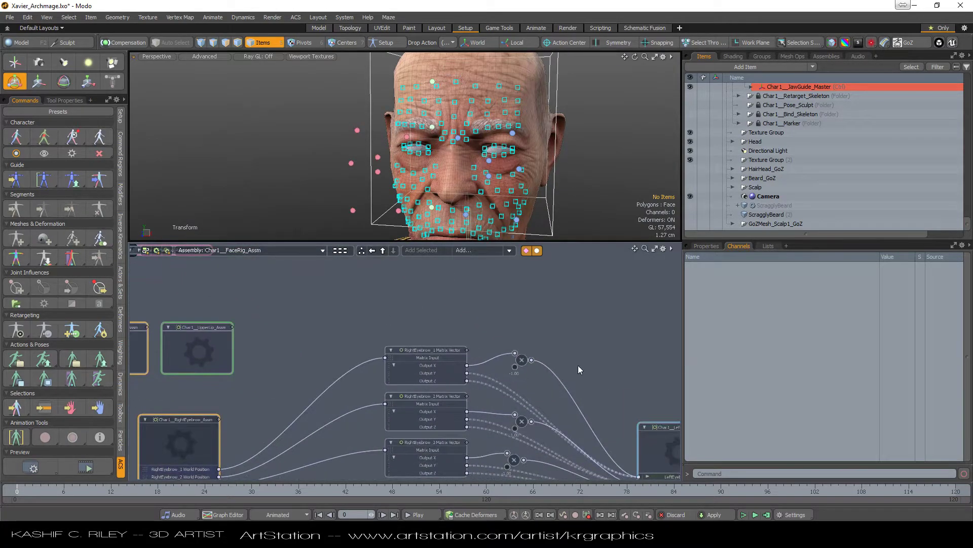
pyautogui.keyDown('alt'); pyautogui.moveTo(577, 367); pyautogui.dragTo(465, 285); pyautogui.keyUp('alt')
pyautogui.scroll(-2, 465, 285)
pyautogui.keyDown('alt'); pyautogui.moveTo(322, 270); pyautogui.dragTo(458, 290); pyautogui.keyUp('alt')
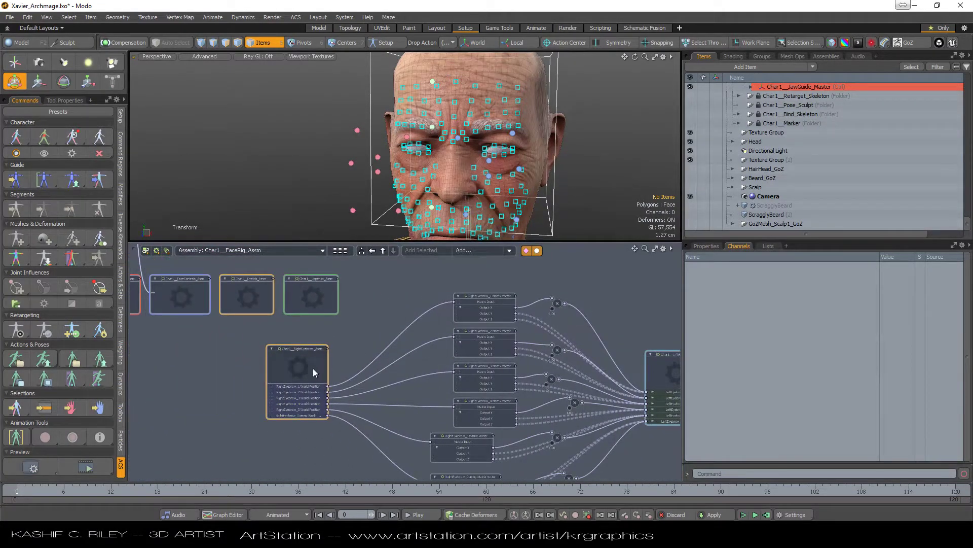
pyautogui.doubleClick(313, 368)
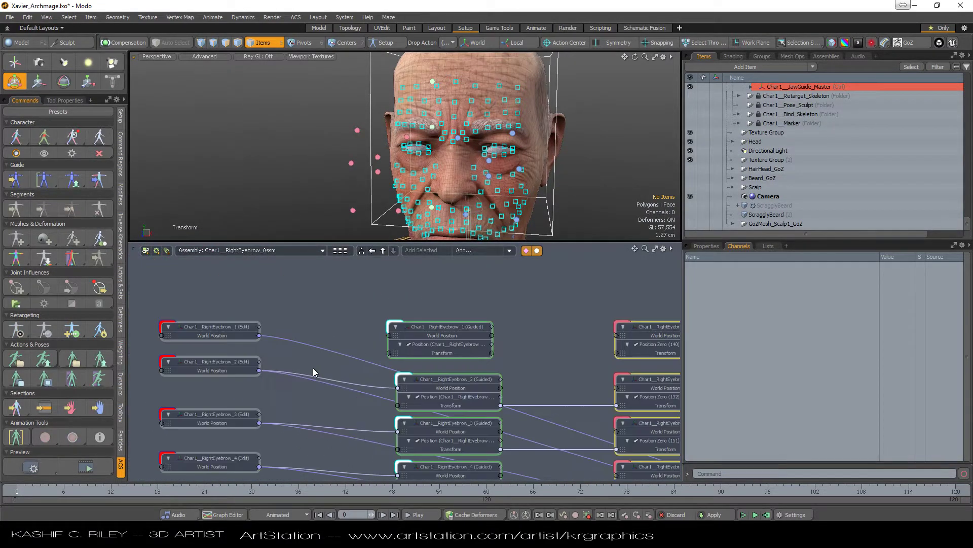
# - Frame the Char1__RightEyebrow_1 Guided and Edit items one after the other in the viewport to compare their locations
pyautogui.click(454, 331)
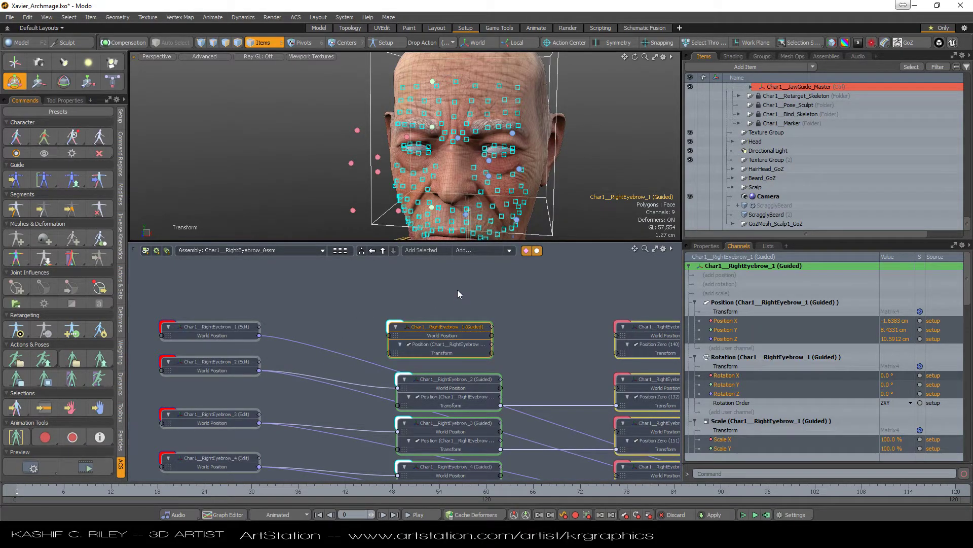
pyautogui.press('a')
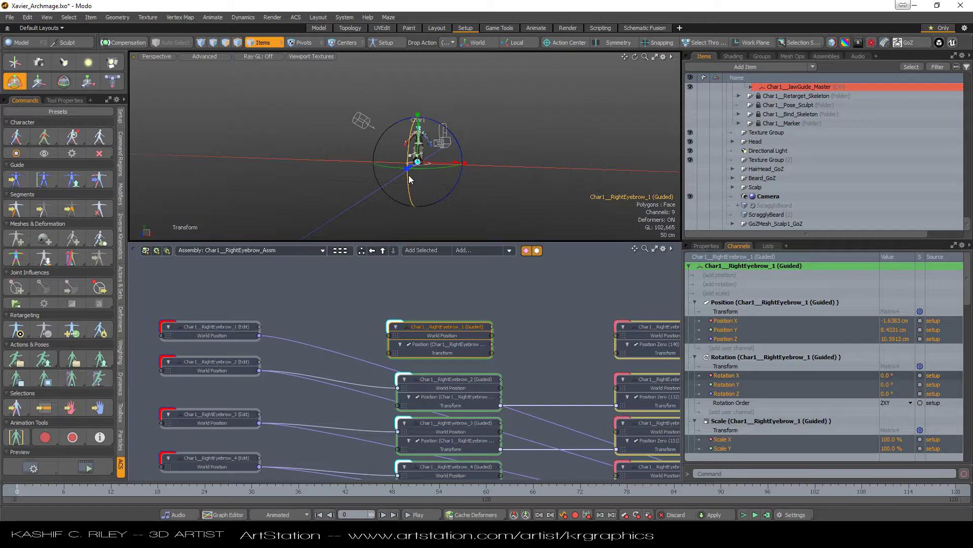
pyautogui.hotkey('shift', 'a')
pyautogui.click(214, 328)
pyautogui.hotkey('shift', 'a')
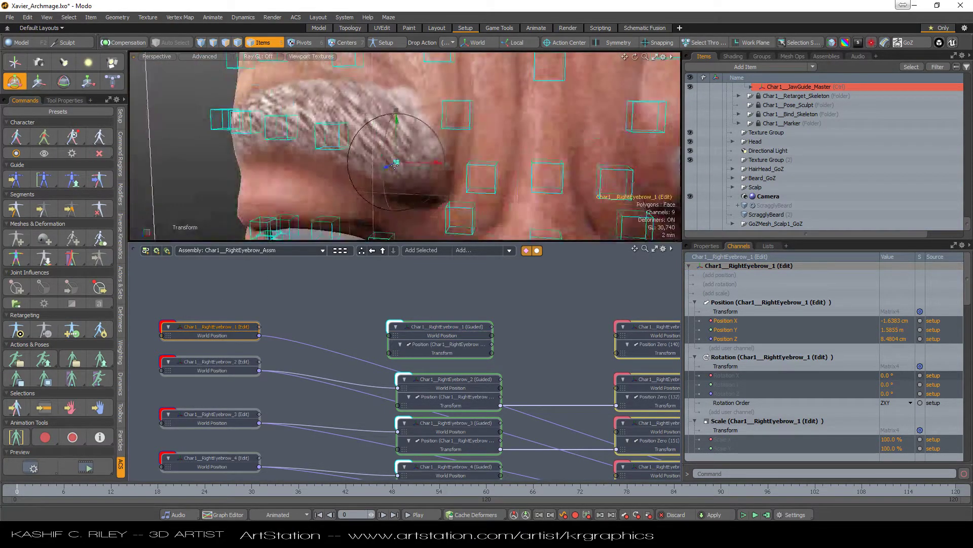
pyautogui.click(13, 185)
pyautogui.click(14, 186)
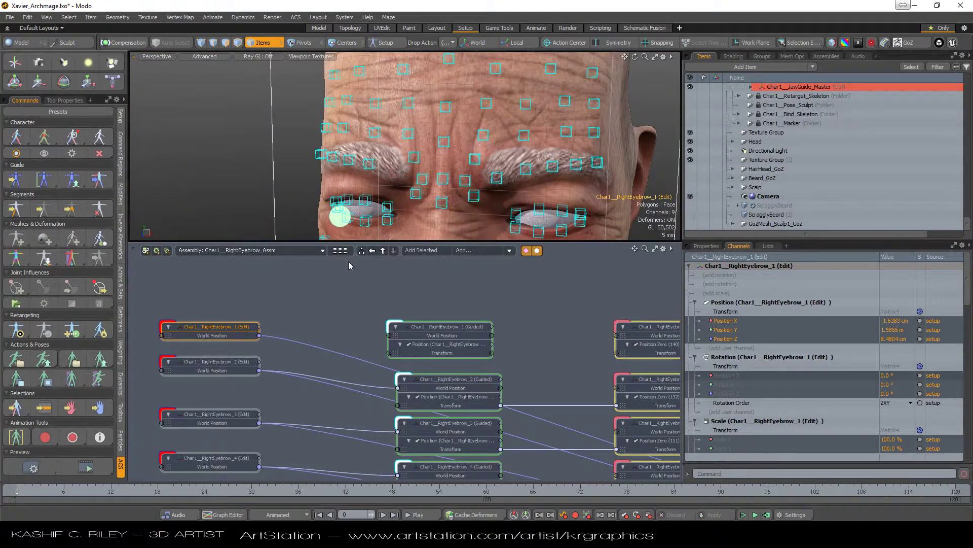
# - Match the position of Char1__RightEyebrow_1 (Guided) to Char1__RightEyebrow_1 (Edit), and clear the selection
pyautogui.click(454, 327)
pyautogui.keyDown('shift'); pyautogui.click(223, 327); pyautogui.keyUp('shift')
pyautogui.click(90, 18)
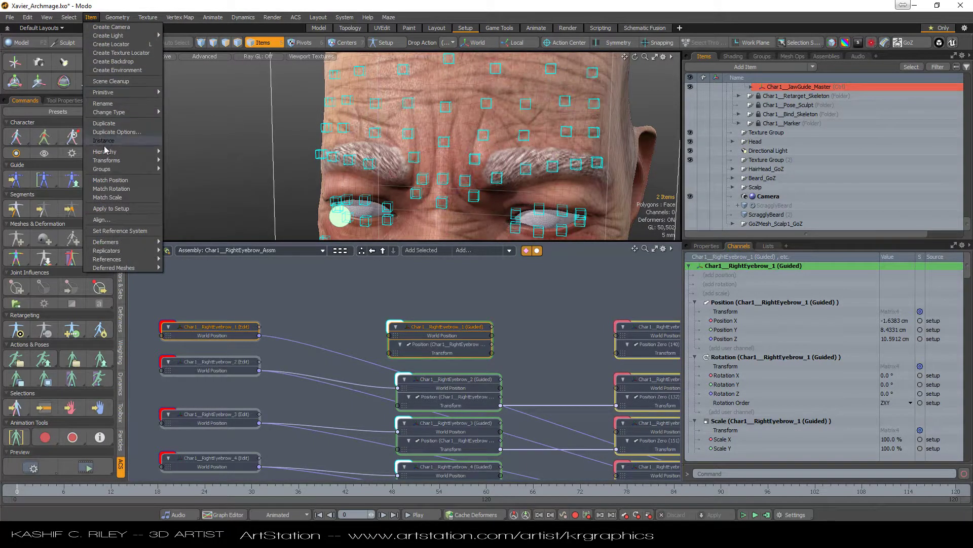
pyautogui.click(109, 181)
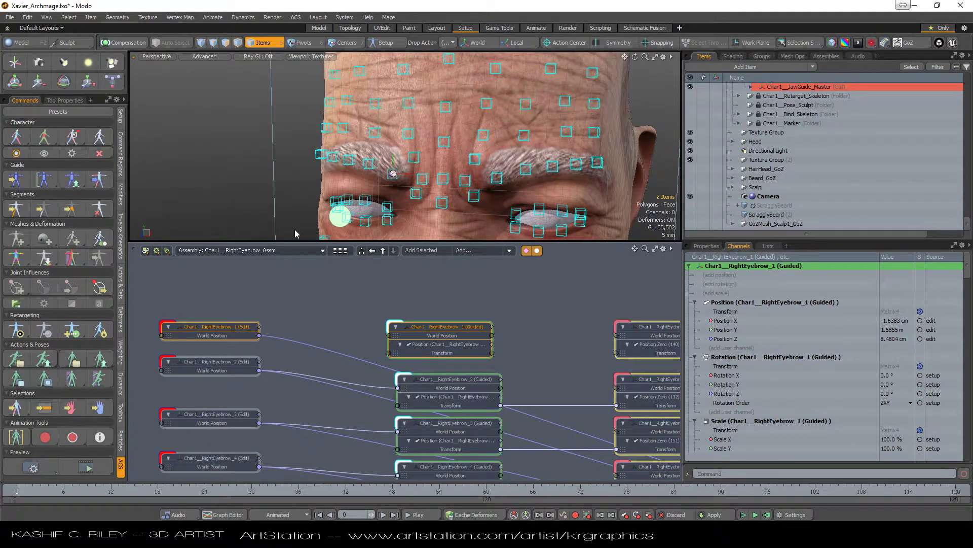
pyautogui.click(339, 284)
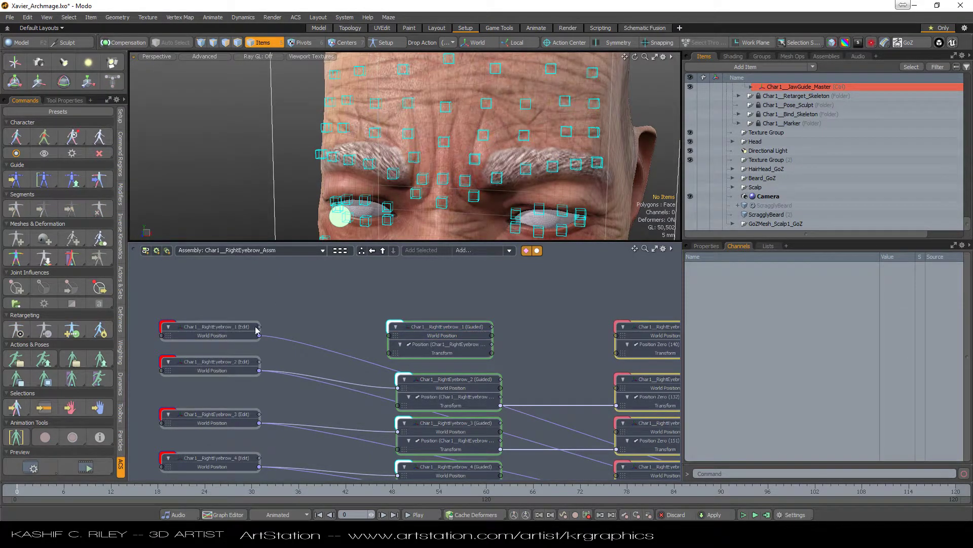
# - Link the Edit World Position to the Guided World Position, and the Guided Transform to the Ctrl Position Zero Transform for Char1__RightEyebrow_1
pyautogui.moveTo(260, 339); pyautogui.dragTo(388, 336)
pyautogui.keyDown('alt'); pyautogui.moveTo(538, 325); pyautogui.dragTo(452, 315); pyautogui.keyUp('alt')
pyautogui.moveTo(404, 343); pyautogui.dragTo(529, 343)
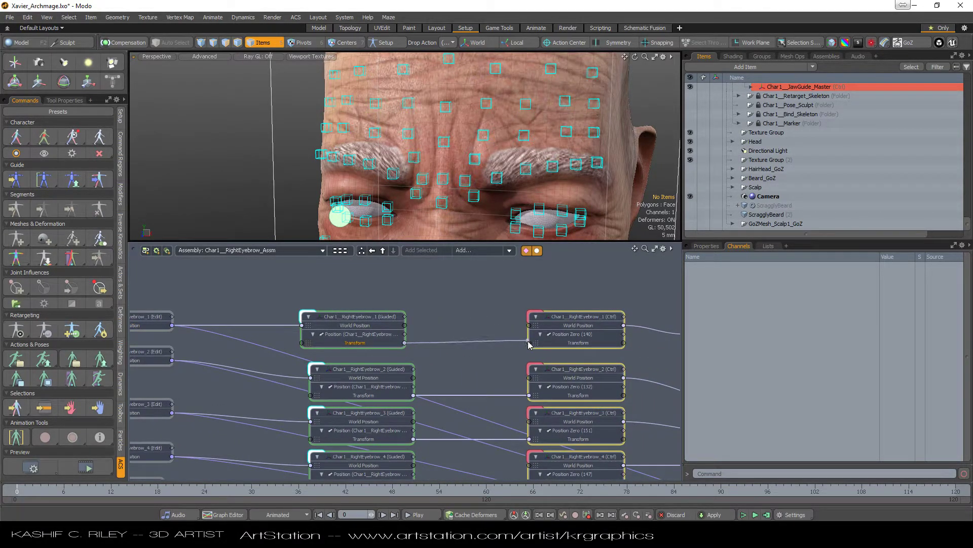
# - Inspect the channels of Char1__RightEyebrow_1 (Ctrl) and its placement on the face
pyautogui.click(583, 319)
pyautogui.scroll(10, 368, 144)
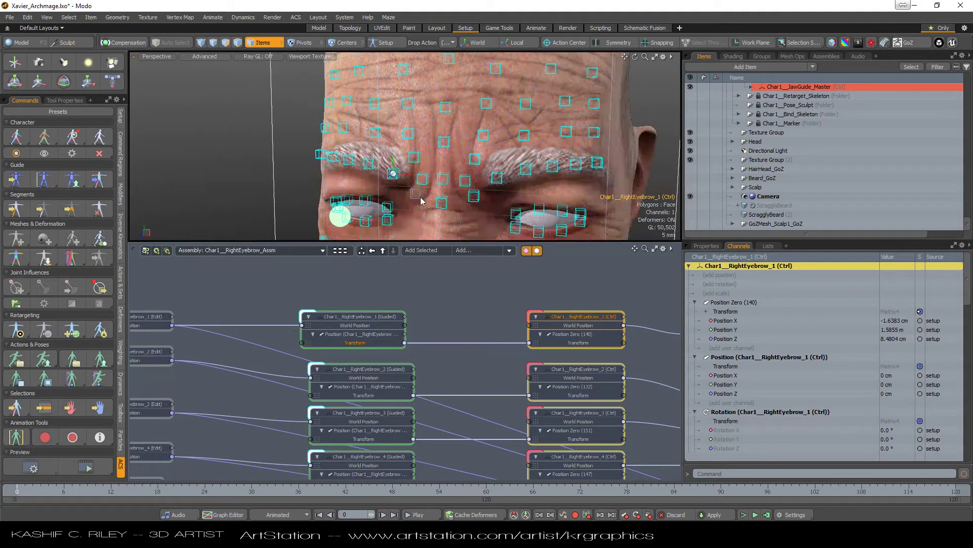
pyautogui.scroll(-15, 365, 140)
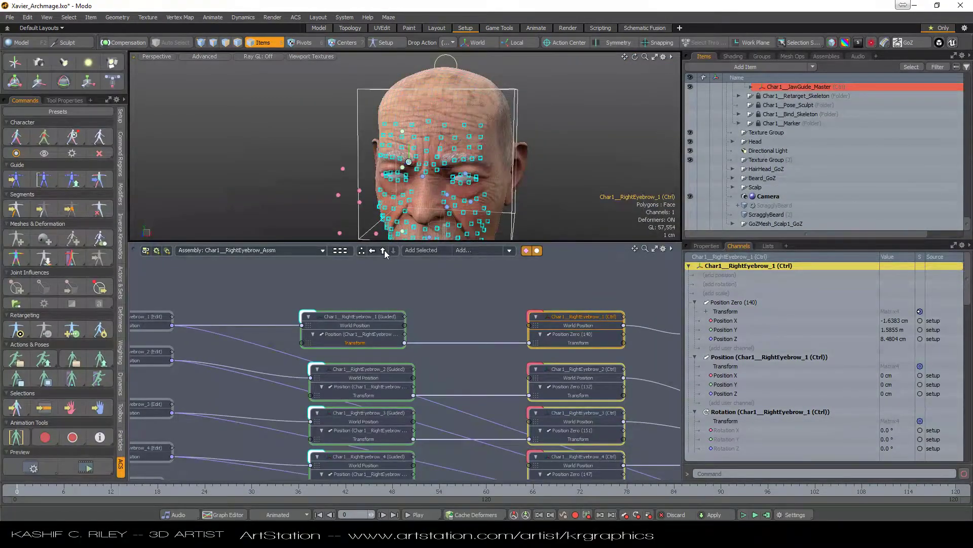
# - In Char1__FaceRig_Assm, link World Position, World Rotation and World Scale from Char1__Head_Secondary_FK_Driven (OUT) to Char1__FaceJoints_Master (Ctrl)
pyautogui.click(383, 250)
pyautogui.keyDown('alt'); pyautogui.moveTo(519, 323); pyautogui.dragTo(558, 337); pyautogui.keyUp('alt')
pyautogui.scroll(5, 372, 331)
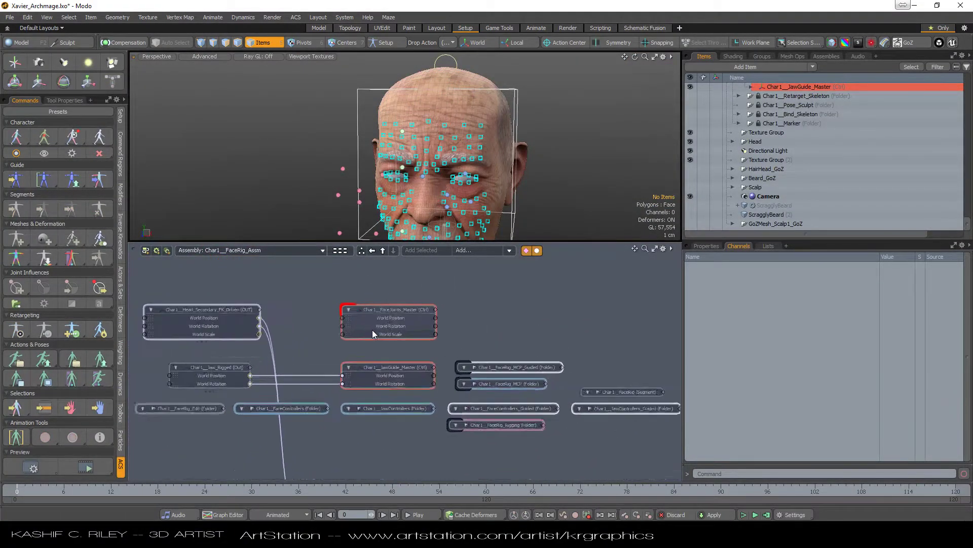
pyautogui.keyDown('alt'); pyautogui.moveTo(324, 299); pyautogui.dragTo(439, 316); pyautogui.keyUp('alt')
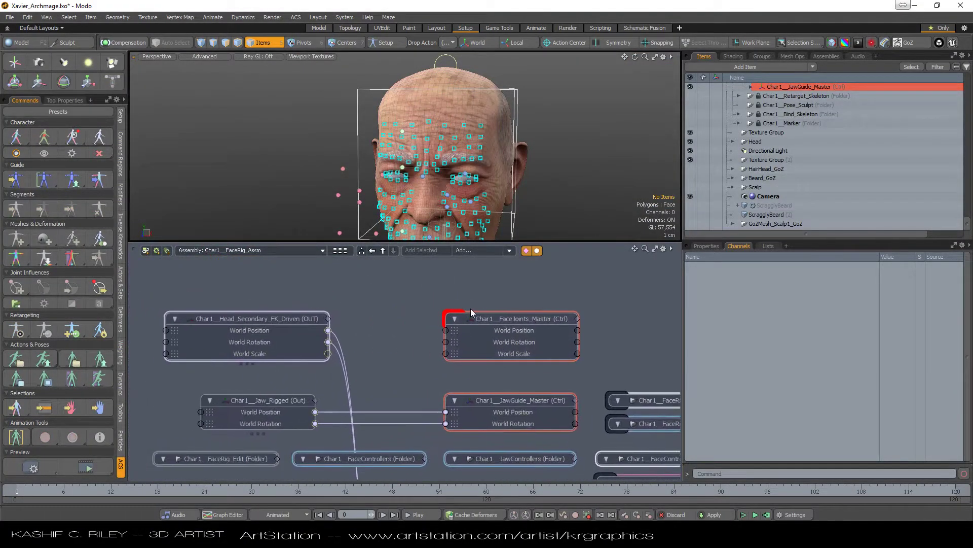
pyautogui.click(498, 317)
pyautogui.scroll(10, 405, 194)
pyautogui.scroll(4, 405, 191)
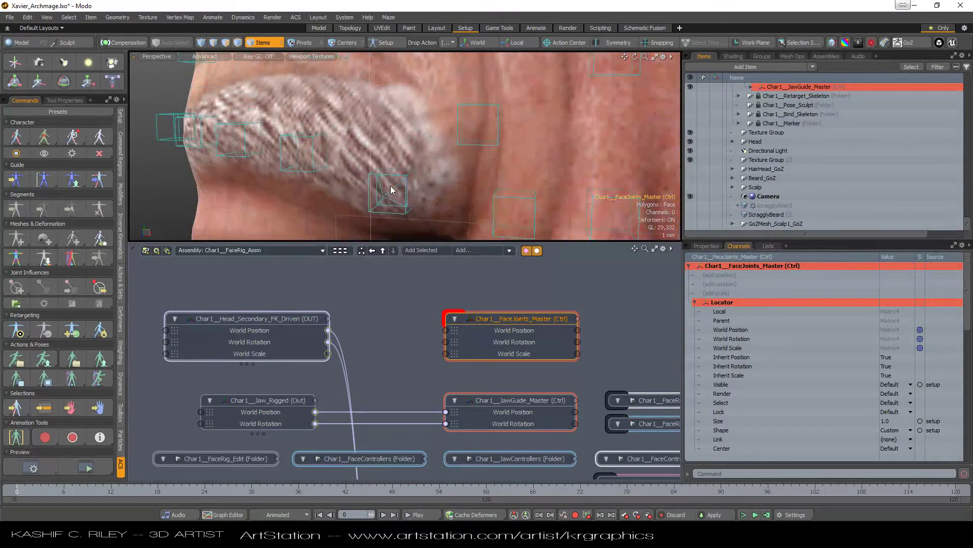
pyautogui.click(445, 330)
pyautogui.moveTo(446, 331); pyautogui.dragTo(329, 330)
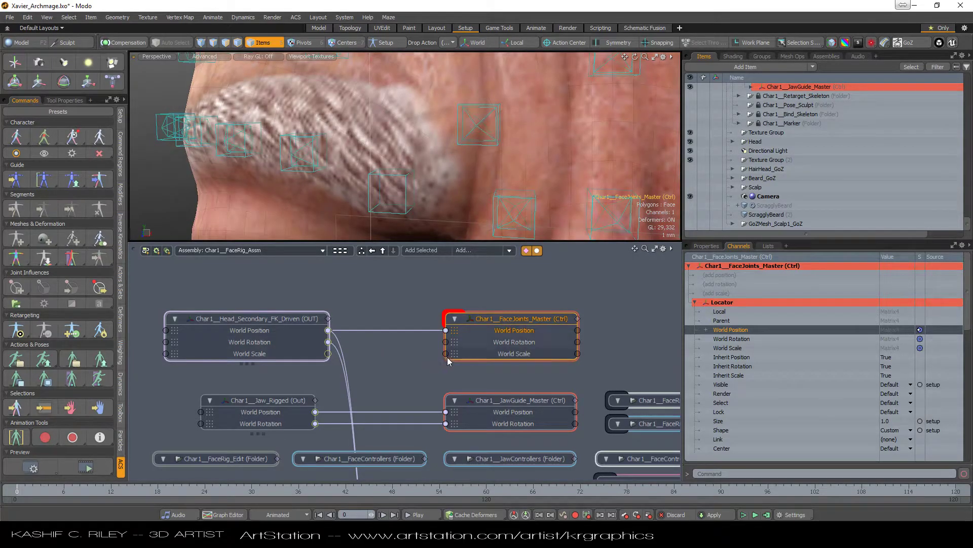
pyautogui.moveTo(445, 342); pyautogui.dragTo(329, 342)
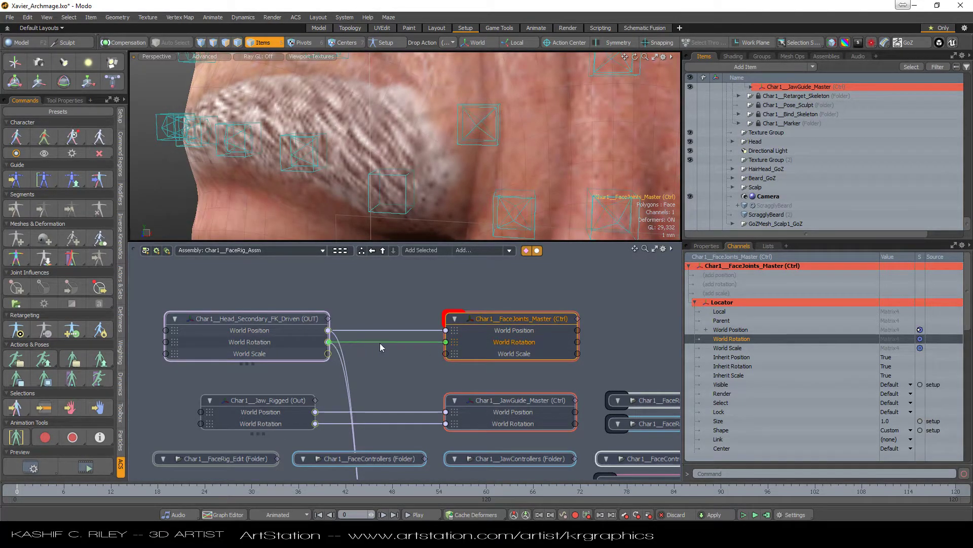
pyautogui.moveTo(445, 353); pyautogui.dragTo(329, 353)
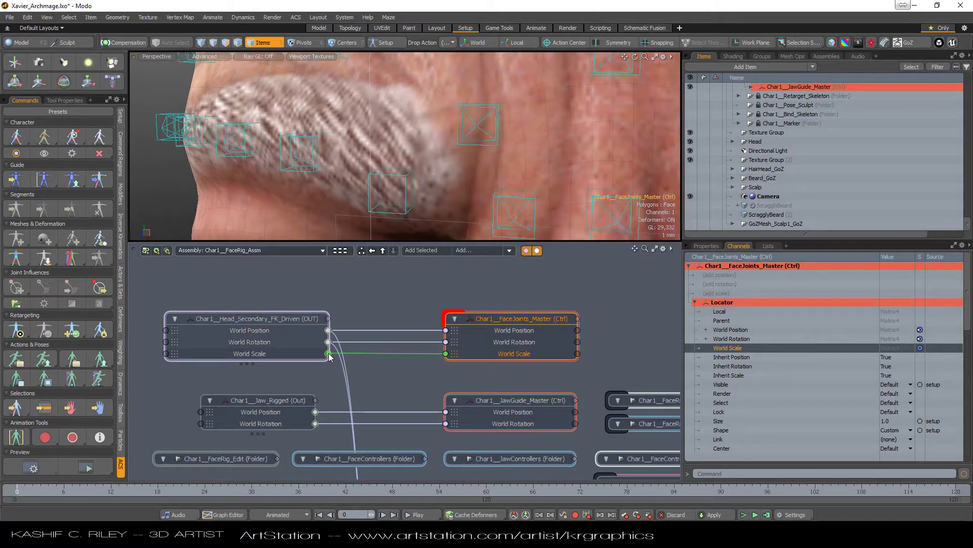
# - Reopen Char1__RightEyebrow_Assm and frame Char1__RightEyebrow_1 (Ctrl) in the viewport to check its location against the character
pyautogui.scroll(-2, 391, 299)
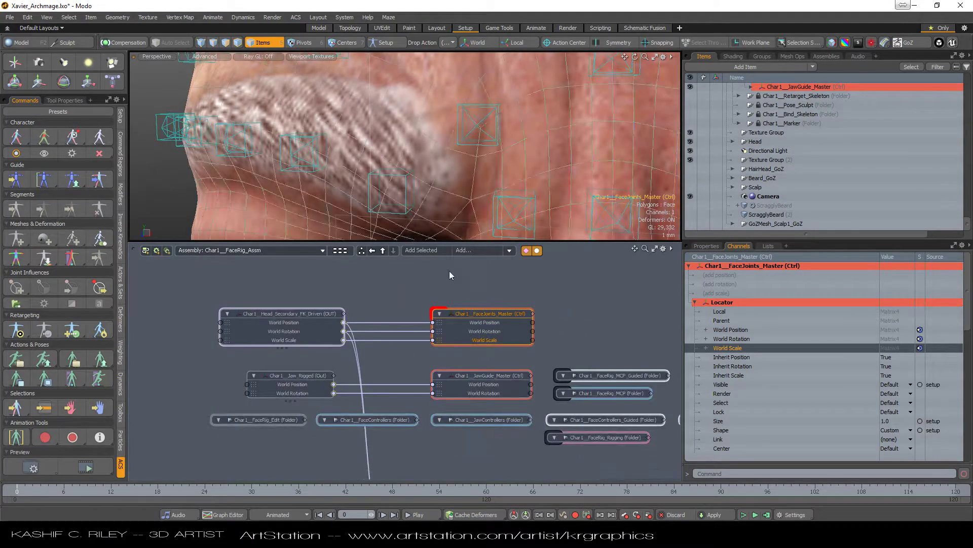
pyautogui.scroll(-3, 519, 321)
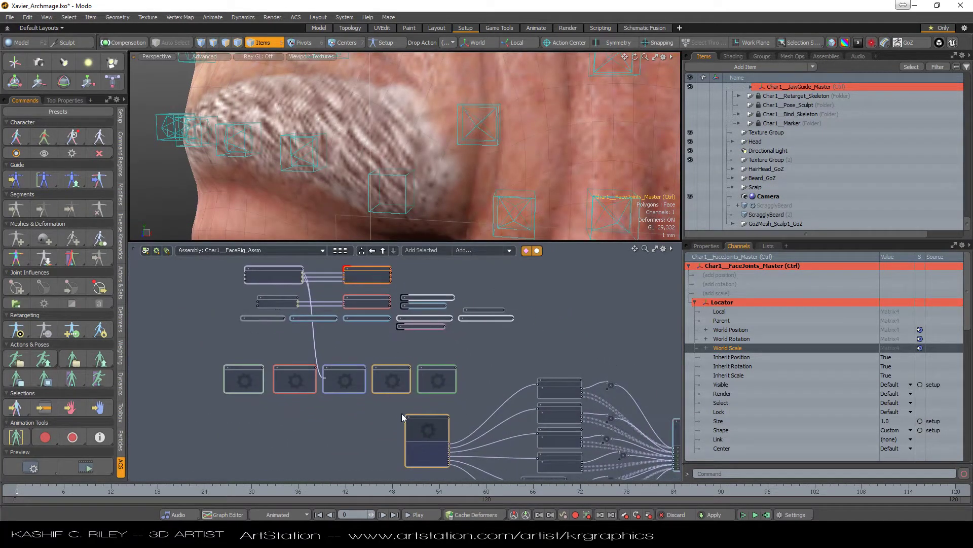
pyautogui.click(422, 426)
pyautogui.doubleClick(421, 425)
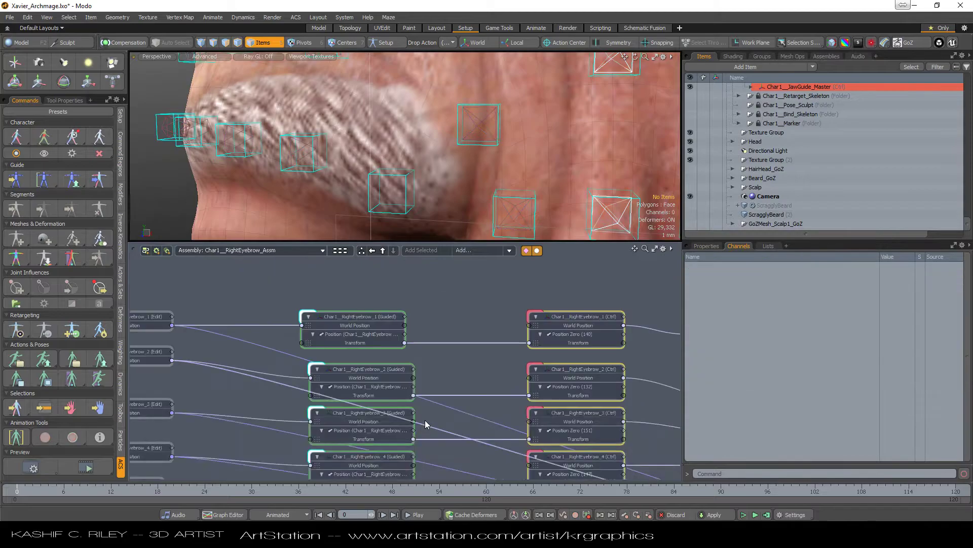
pyautogui.click(563, 316)
pyautogui.hotkey('shift', 'a')
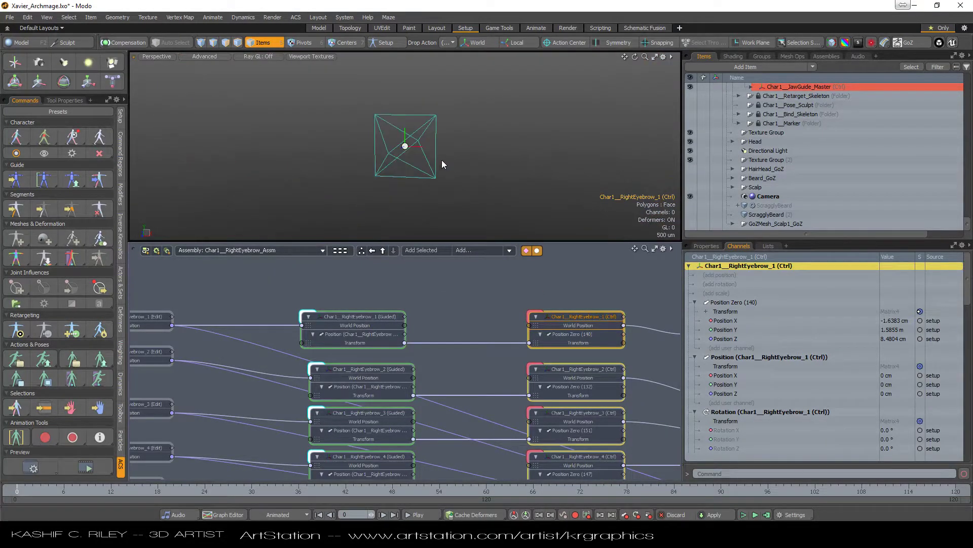
pyautogui.scroll(-5, 467, 173)
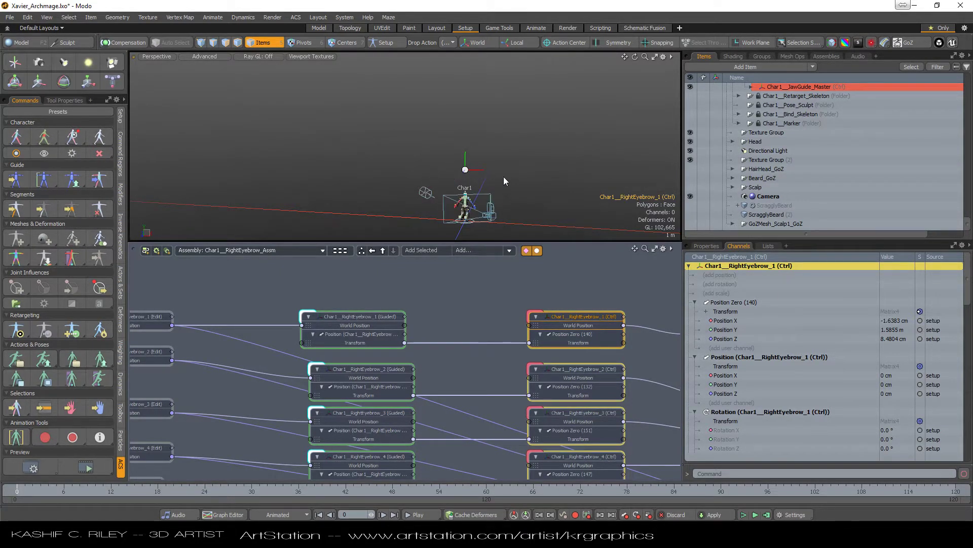
# - Frame Char1__RightEyebrow_1 (Guided) in the viewport, check its position channels, and clear the selection
pyautogui.keyDown('alt'); pyautogui.moveTo(459, 312); pyautogui.dragTo(494, 307); pyautogui.keyUp('alt')
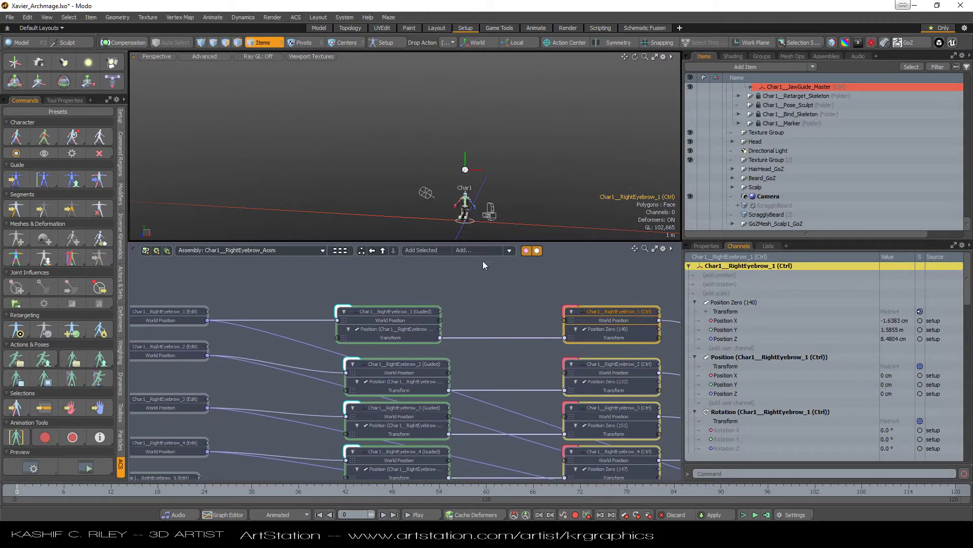
pyautogui.click(384, 311)
pyautogui.hotkey('shift', 'a')
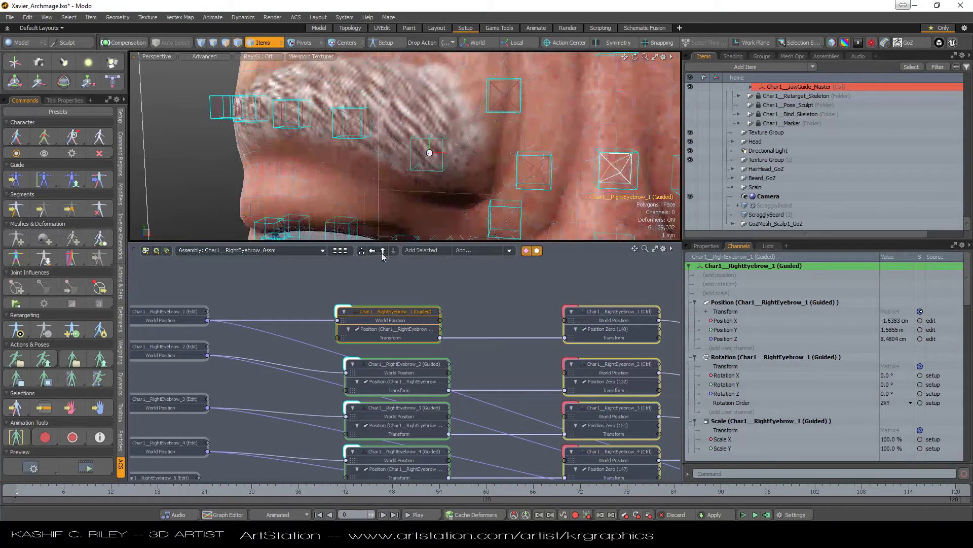
pyautogui.click(339, 274)
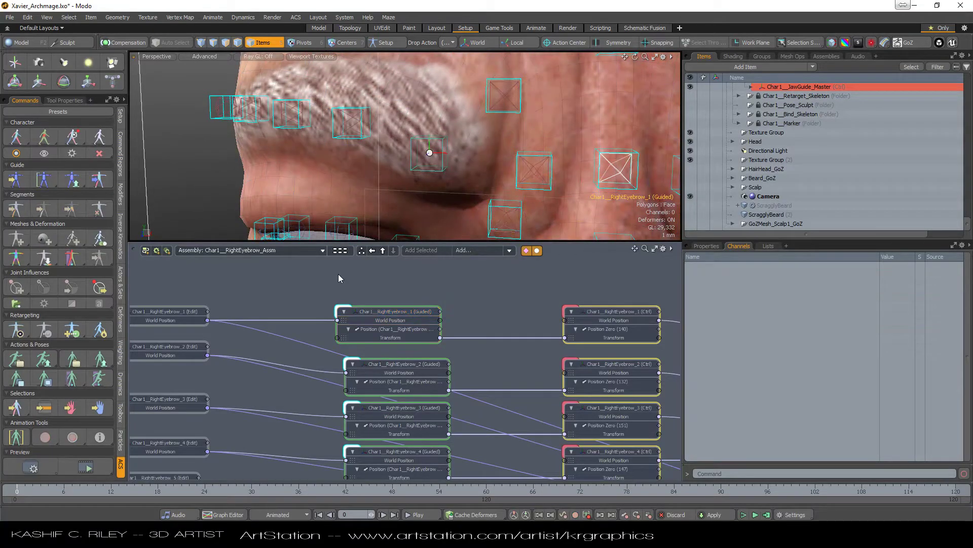
# - Match the position of Char1__RightEyebrow_1 (Guided) to Char1__RightEyebrow_1 (Edit) and clear the selection
pyautogui.click(369, 310)
pyautogui.keyDown('shift'); pyautogui.click(193, 318); pyautogui.keyUp('shift')
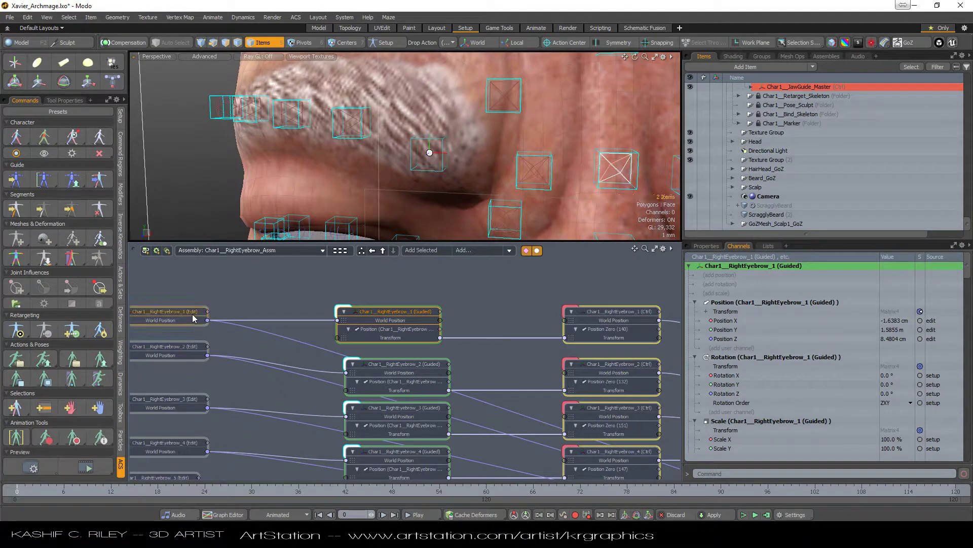
pyautogui.click(91, 17)
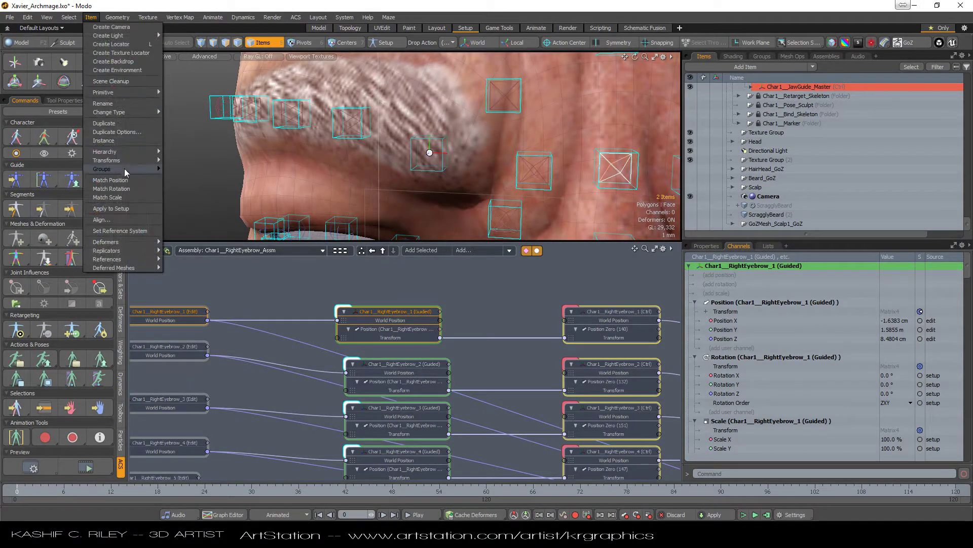
pyautogui.click(122, 181)
pyautogui.click(303, 297)
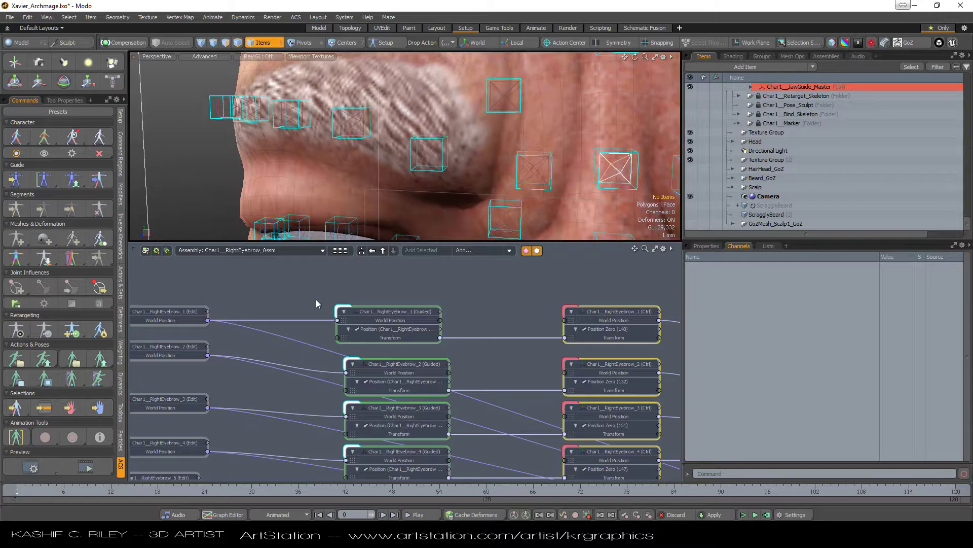
# - Inspect the placement and position channels of Char1__RightEyebrow_1 (Guided) on the face, and clear the selection
pyautogui.click(385, 319)
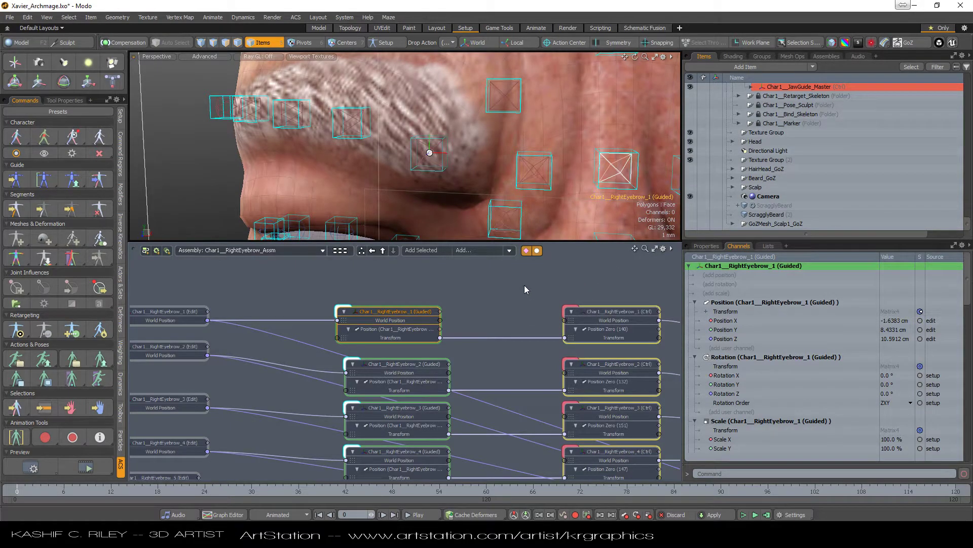
pyautogui.moveTo(517, 294); pyautogui.dragTo(464, 303, button='middle')
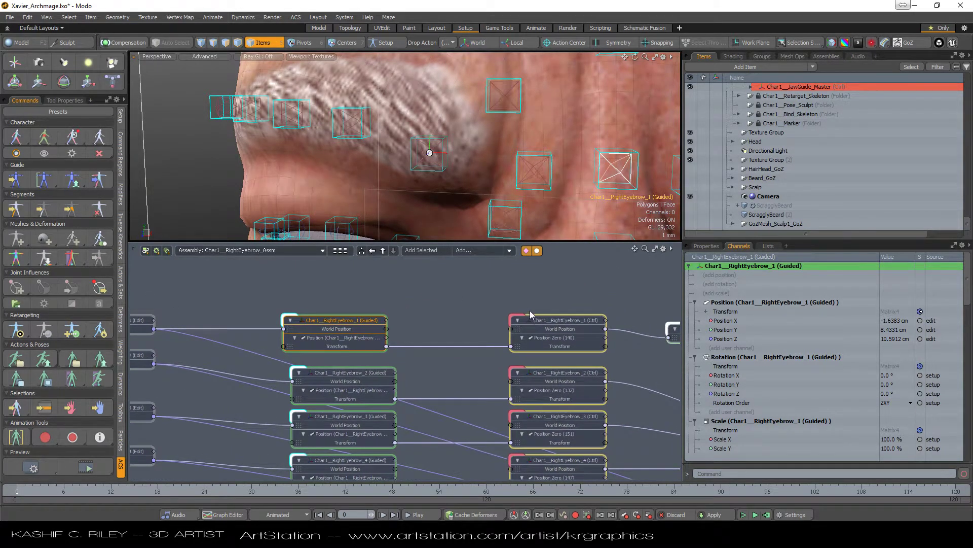
pyautogui.scroll(4, 431, 162)
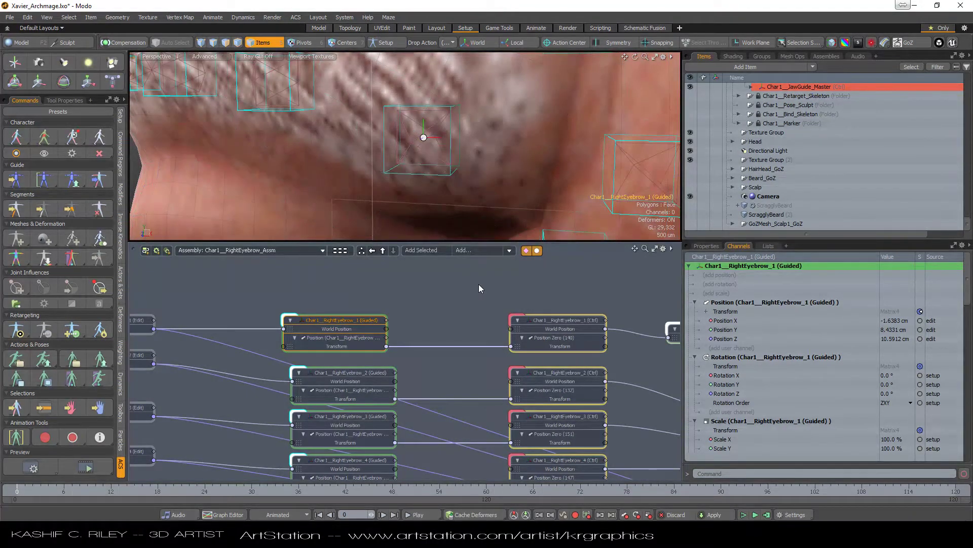
pyautogui.scroll(-2, 479, 284)
pyautogui.scroll(-6, 440, 165)
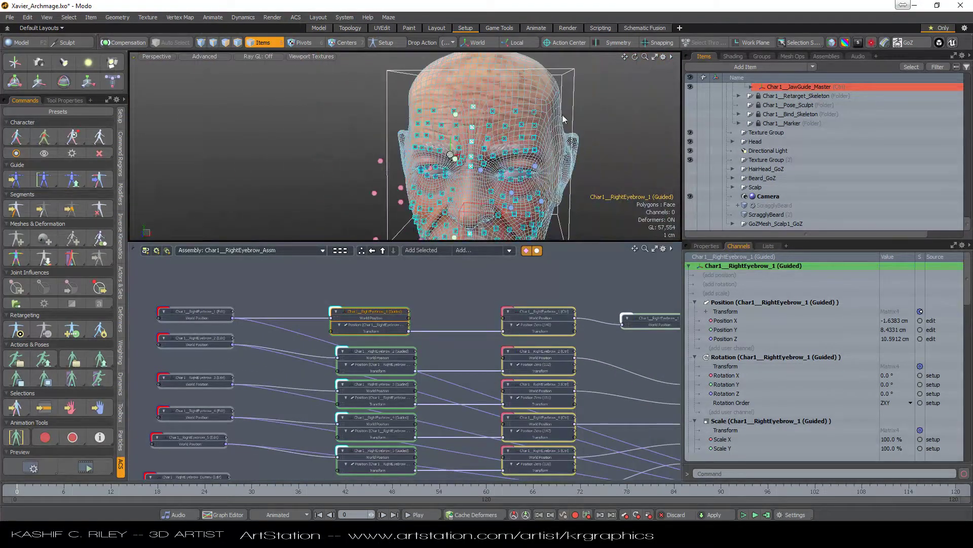
pyautogui.click(621, 58)
pyautogui.moveTo(624, 57); pyautogui.dragTo(577, 23)
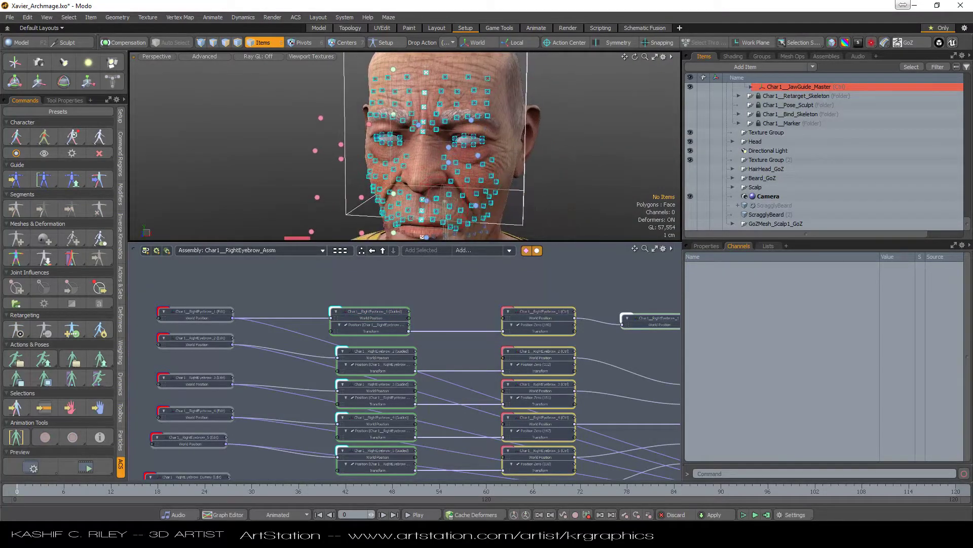
# - Enter guide editing and move the Char1__Right_Forehead_21 (Edit) guide higher on the forehead, to about Y 1.633 m
pyautogui.click(15, 180)
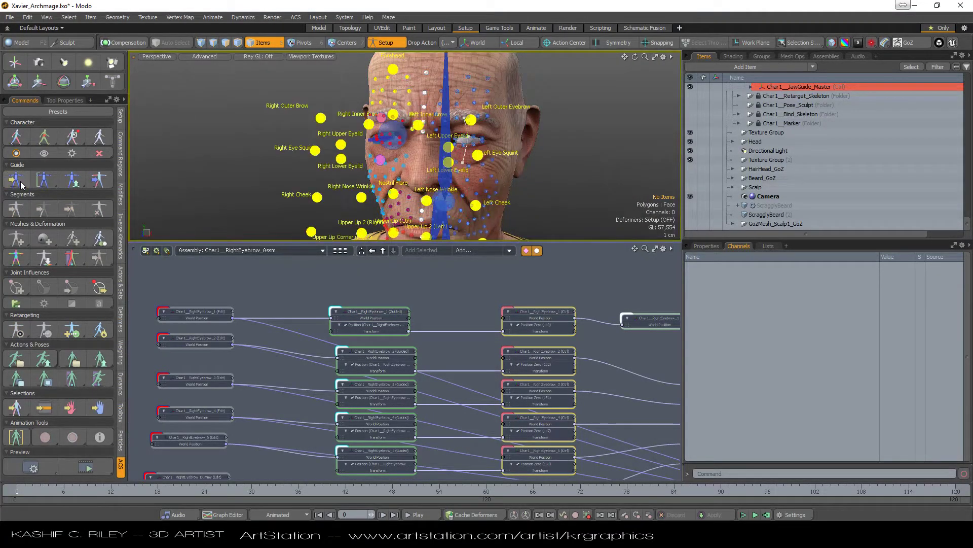
pyautogui.moveTo(634, 57); pyautogui.dragTo(686, 56)
pyautogui.moveTo(593, 59); pyautogui.dragTo(543, 60)
pyautogui.moveTo(626, 56); pyautogui.dragTo(686, 100)
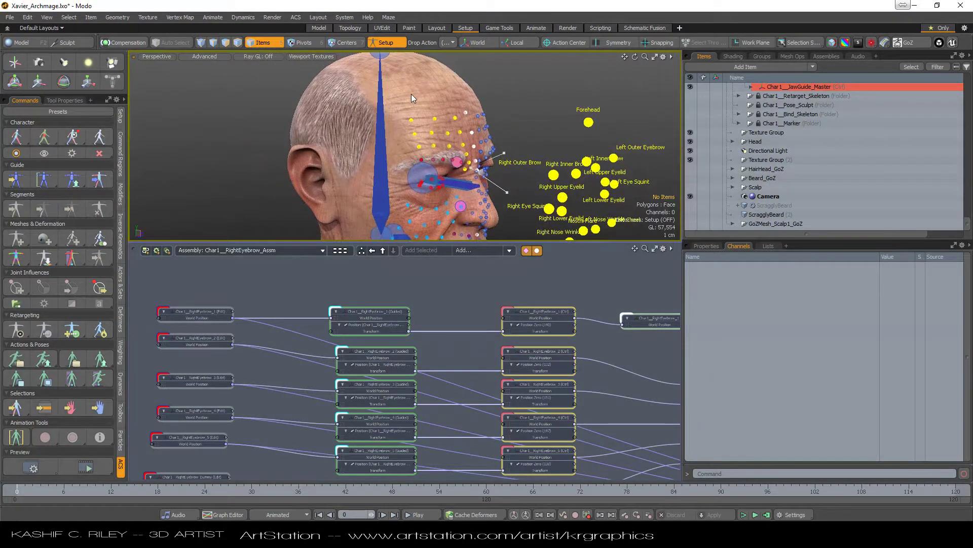
pyautogui.scroll(5, 424, 108)
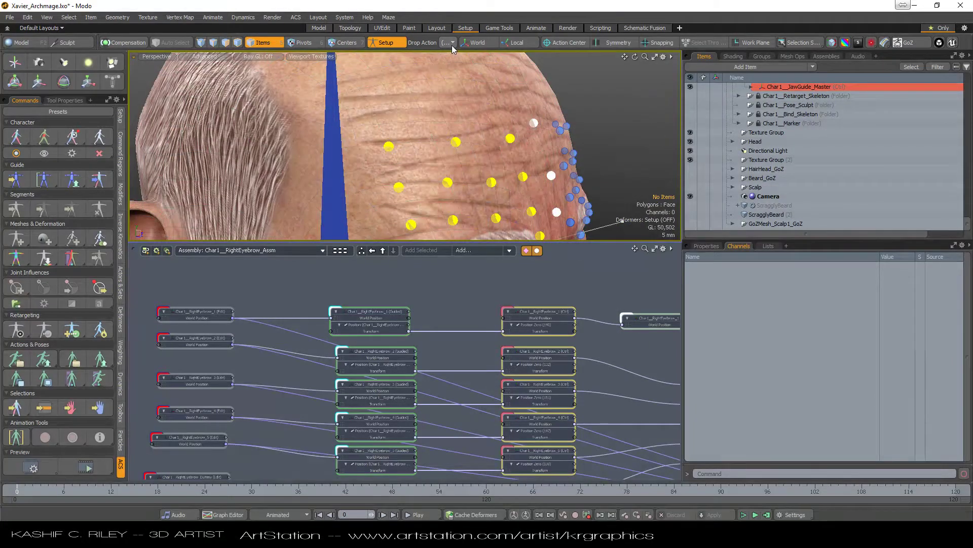
pyautogui.click(446, 43)
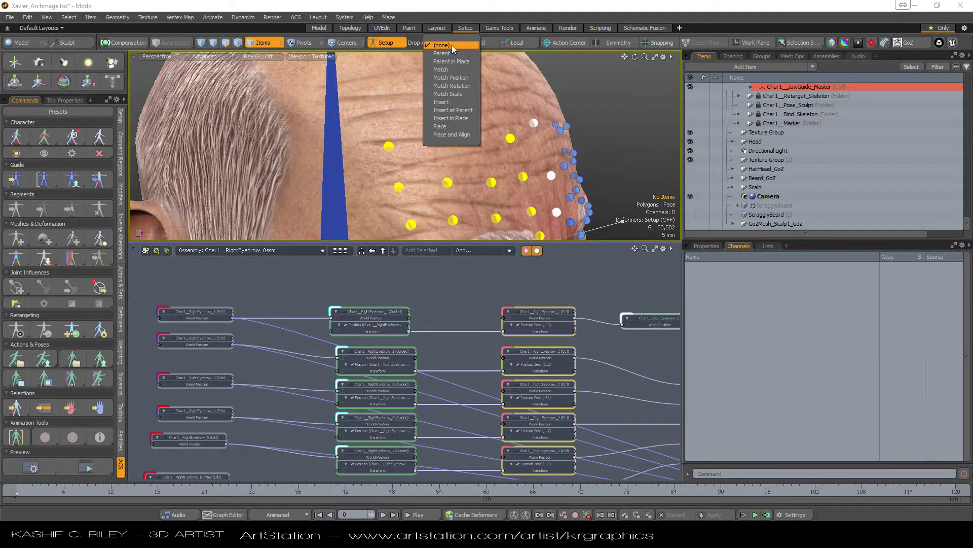
pyautogui.click(455, 123)
pyautogui.click(388, 146)
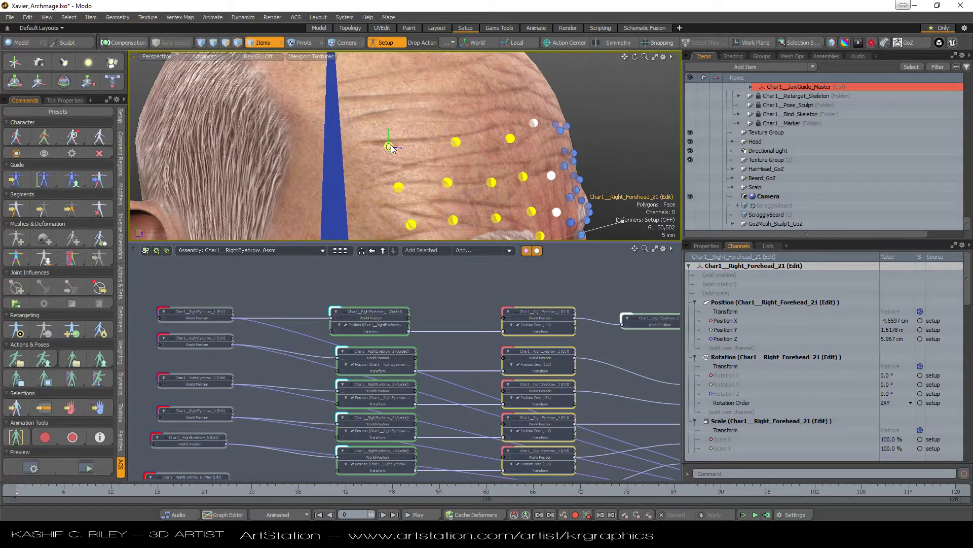
pyautogui.moveTo(390, 146); pyautogui.dragTo(385, 88)
pyautogui.scroll(-3, 432, 114)
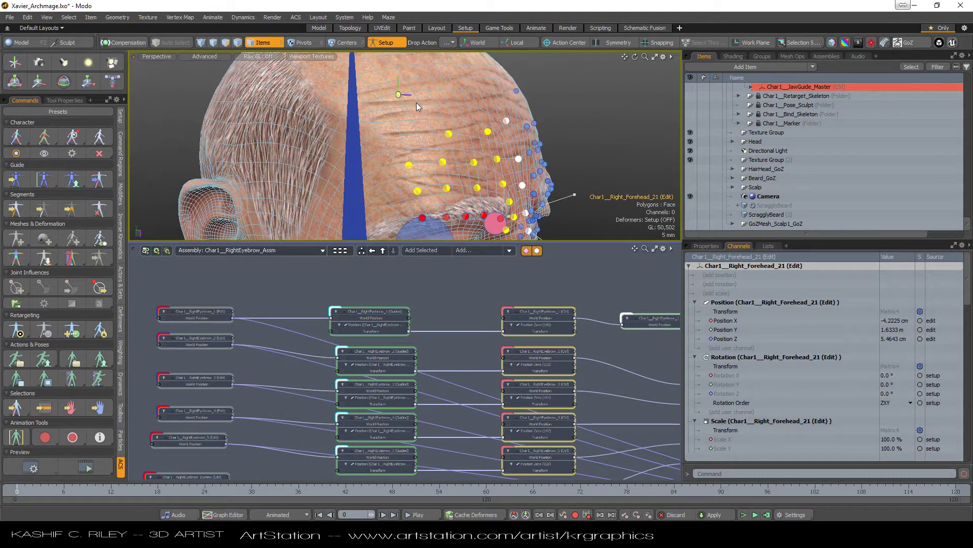
# - Lower the Char1__Right_Forehead_21 (Edit) guide to about Y 1.626 m and apply the guide changes to the rig
pyautogui.moveTo(399, 99); pyautogui.dragTo(409, 118)
pyautogui.click(104, 184)
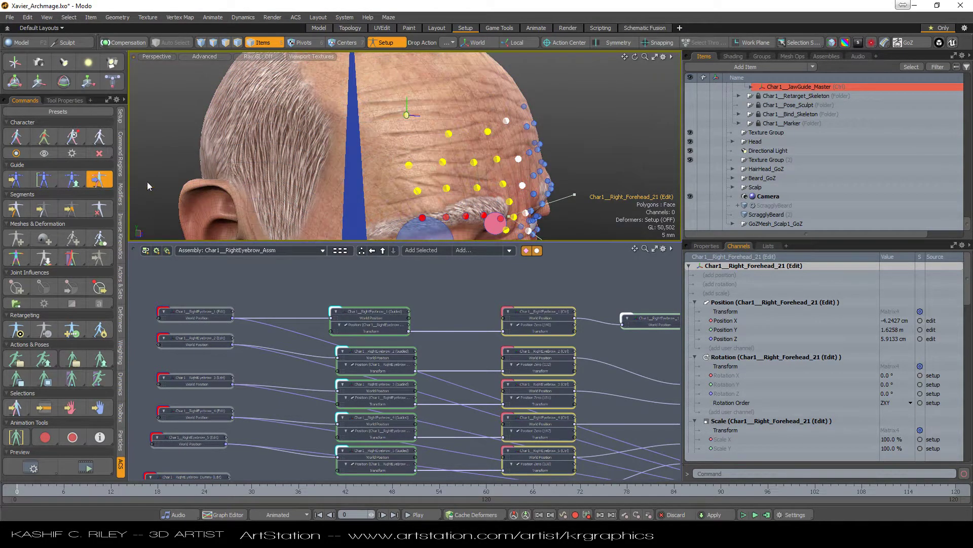
pyautogui.click(385, 137)
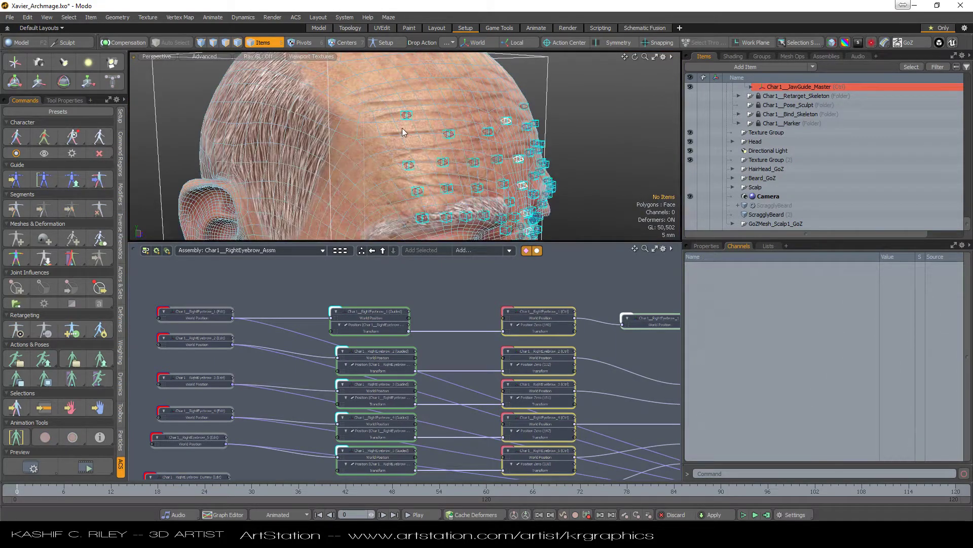
# - Re-enter guide editing, move Char1__Right_Forehead_21 (Edit) down to about Y 1.616 m, and apply the guide to the rig
pyautogui.click(18, 180)
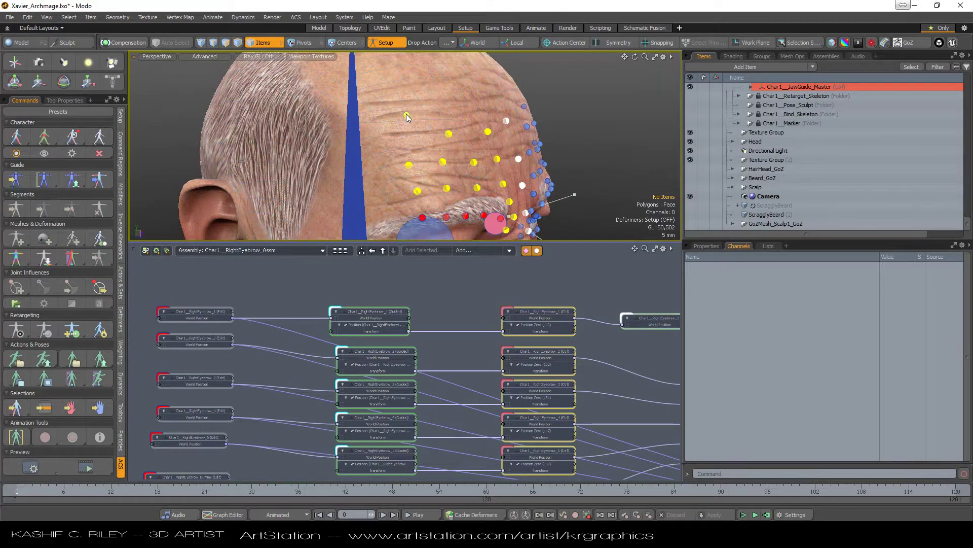
pyautogui.click(407, 115)
pyautogui.moveTo(409, 142); pyautogui.dragTo(408, 142)
pyautogui.click(103, 179)
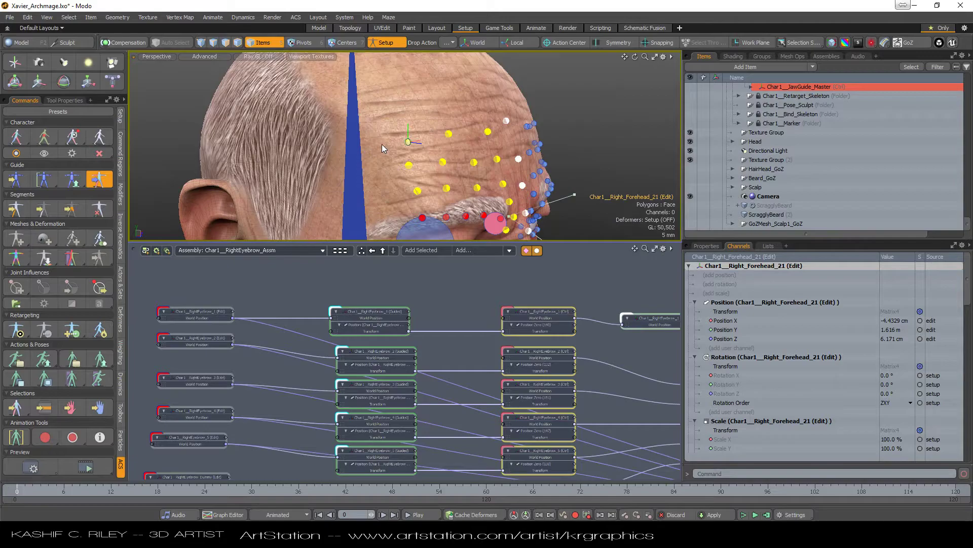
pyautogui.press('Escape')
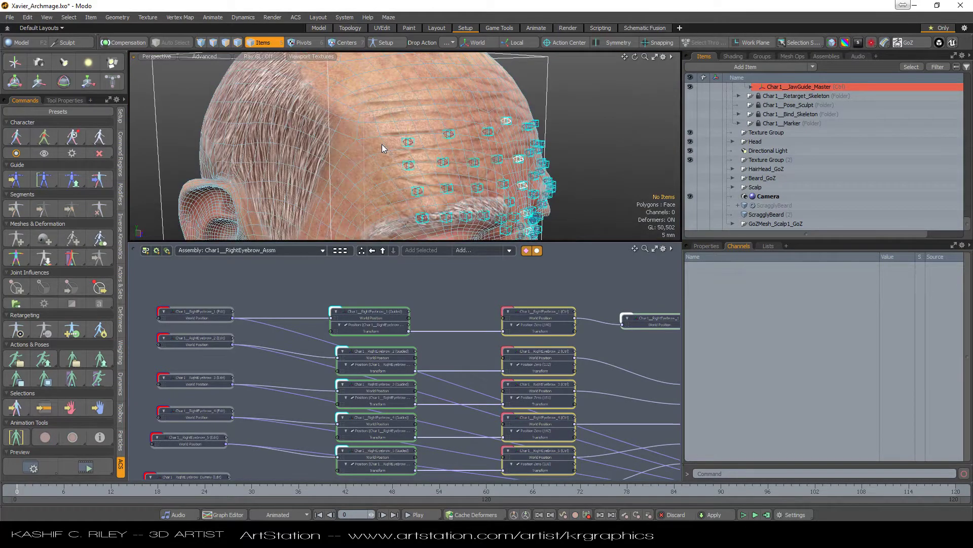
# - Frame the whole head and go up from the right eyebrow assembly to Char1__FaceRig_Assm to view its sub-assemblies
pyautogui.scroll(-5, 382, 144)
pyautogui.moveTo(635, 57); pyautogui.dragTo(617, 18)
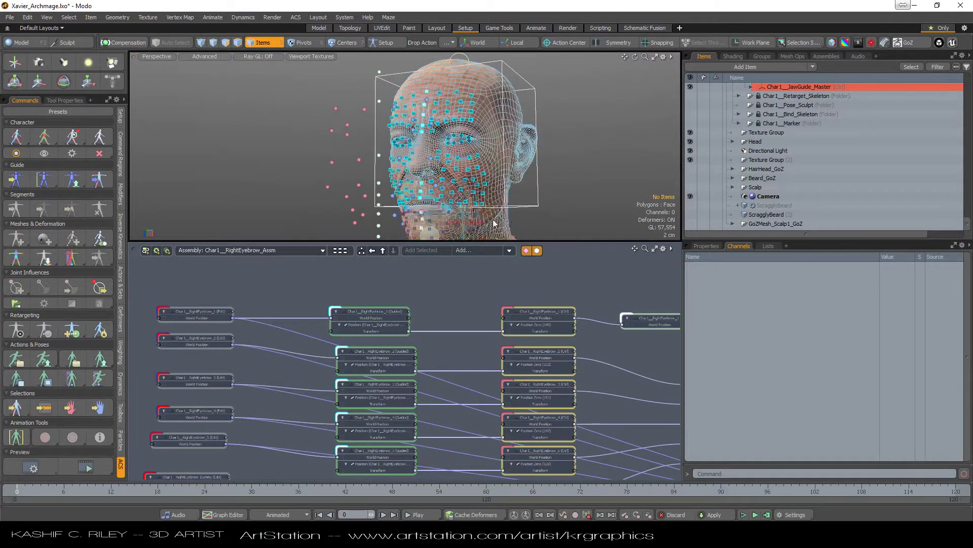
pyautogui.click(384, 251)
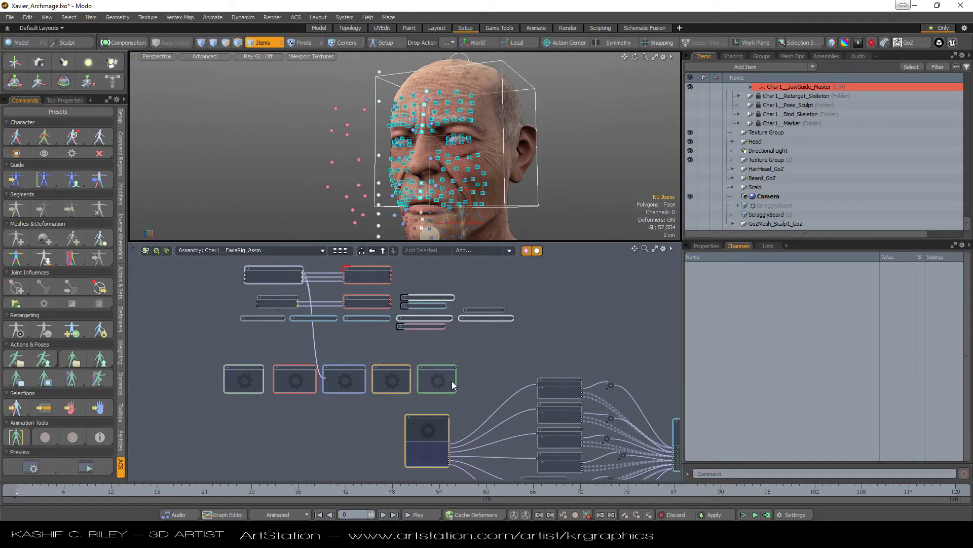
pyautogui.moveTo(451, 381)
# - Expand Char1__Groups in the group list, select Char1__Guides_Grp, and review the operations available for its members
pyautogui.click(762, 56)
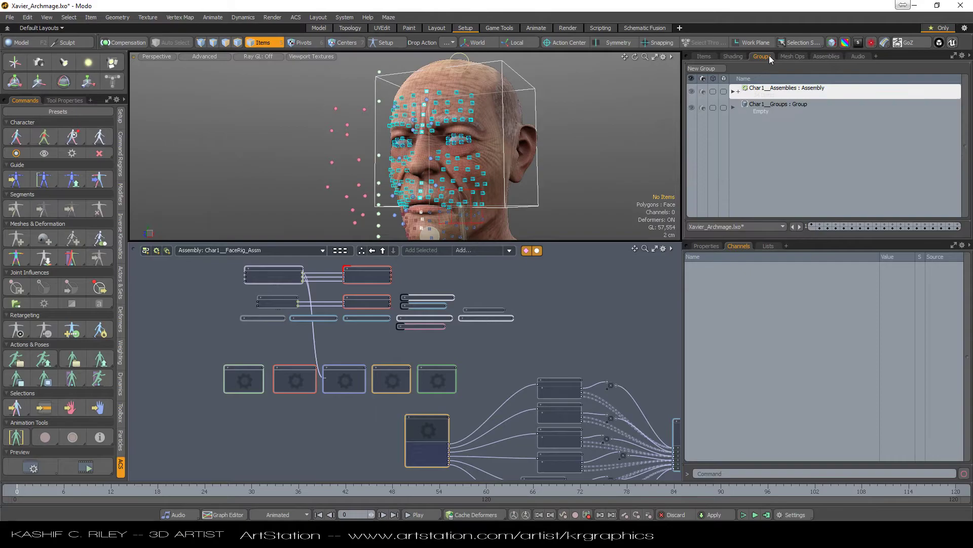
pyautogui.click(733, 108)
pyautogui.scroll(-2, 762, 120)
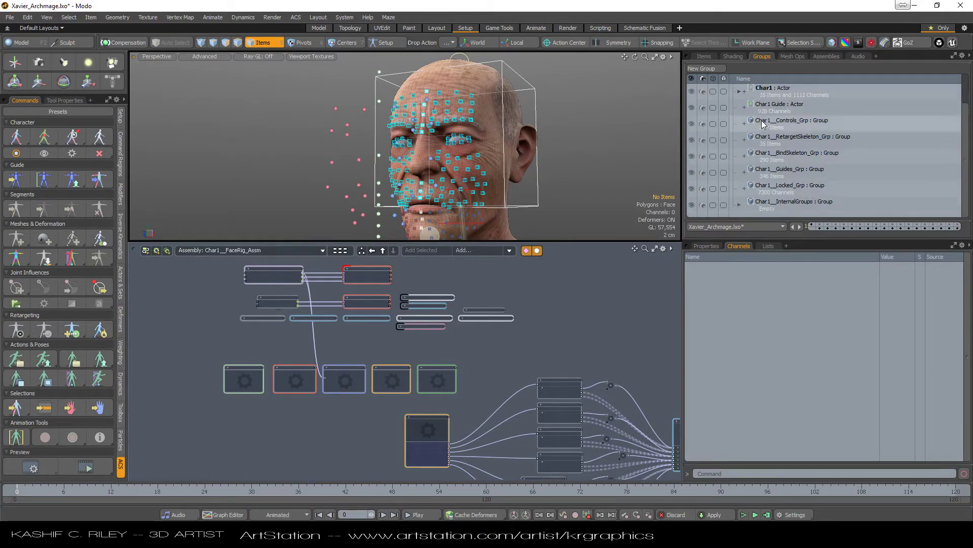
pyautogui.rightClick(781, 173)
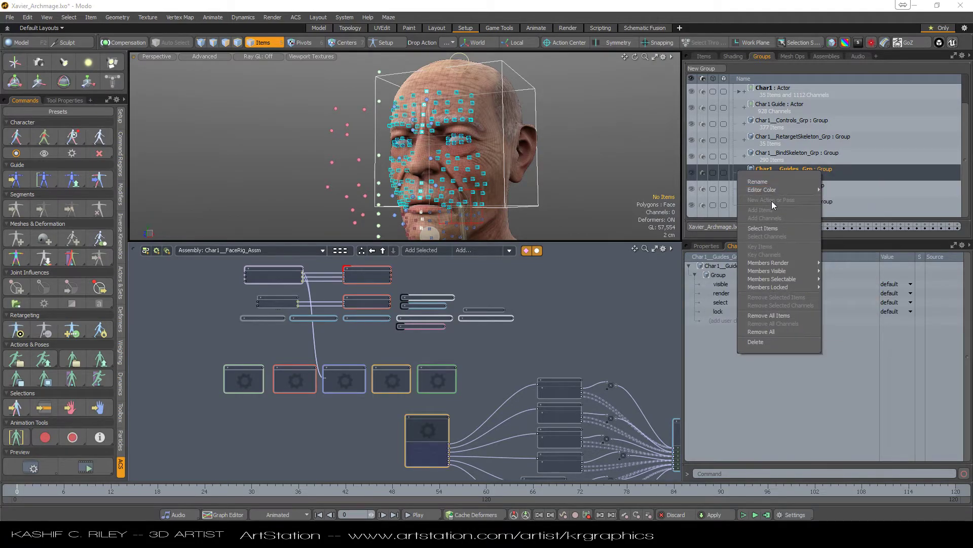
pyautogui.click(631, 179)
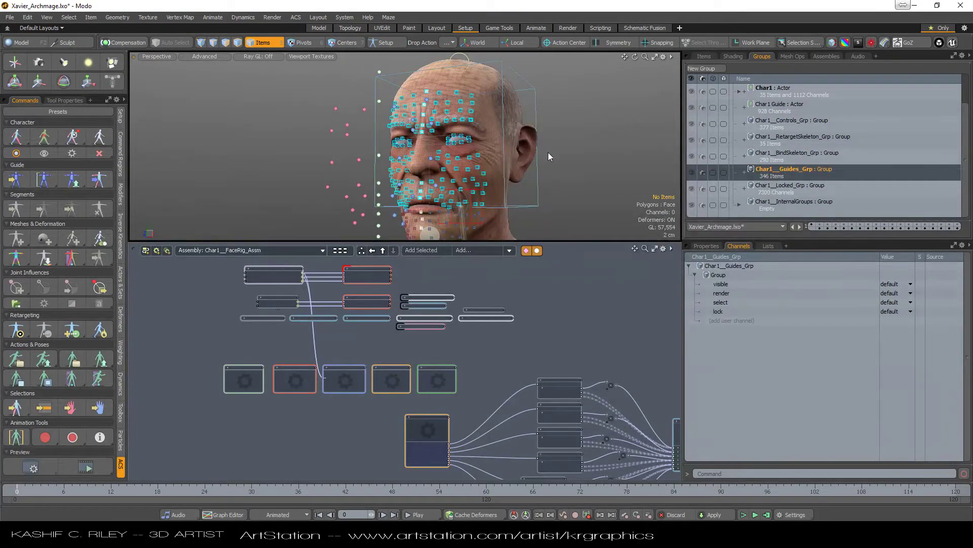
# - Enlarge the viewport, select all the floating facial controllers in front of the face to point them out, and deselect them
pyautogui.moveTo(566, 242); pyautogui.dragTo(576, 304)
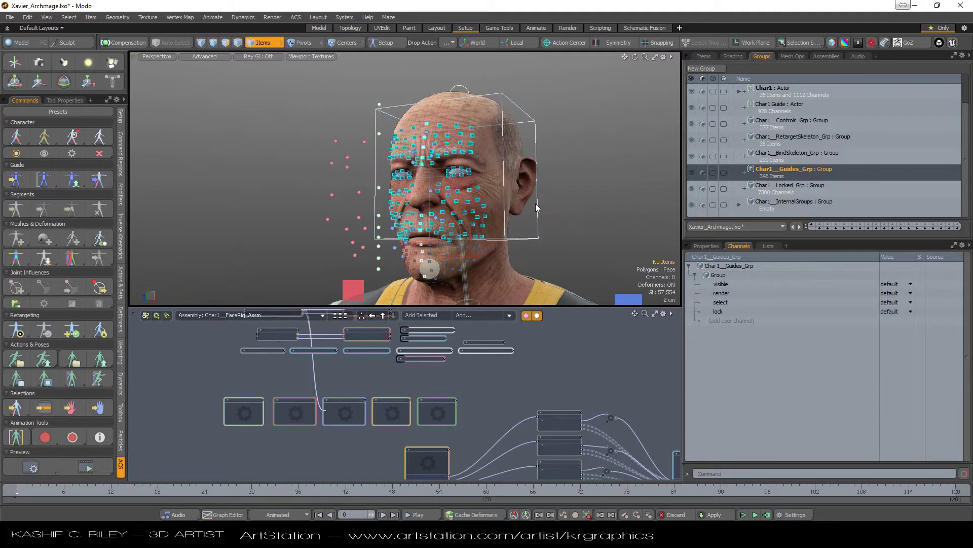
pyautogui.moveTo(633, 58)
pyautogui.mouseDown()
pyautogui.moveTo(767, 59)
pyautogui.moveTo(580, 53)
pyautogui.moveTo(619, 54)
pyautogui.mouseUp()
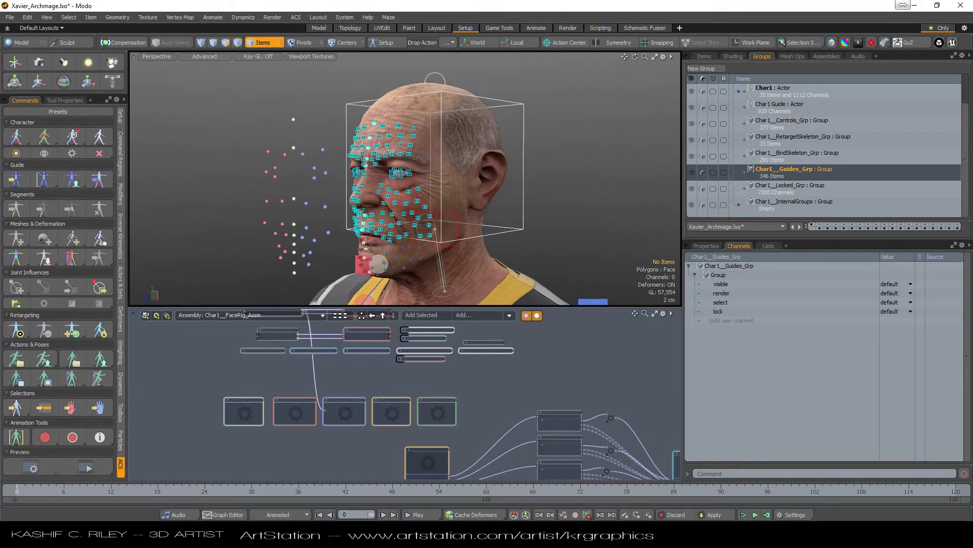
pyautogui.moveTo(231, 192); pyautogui.dragTo(336, 278)
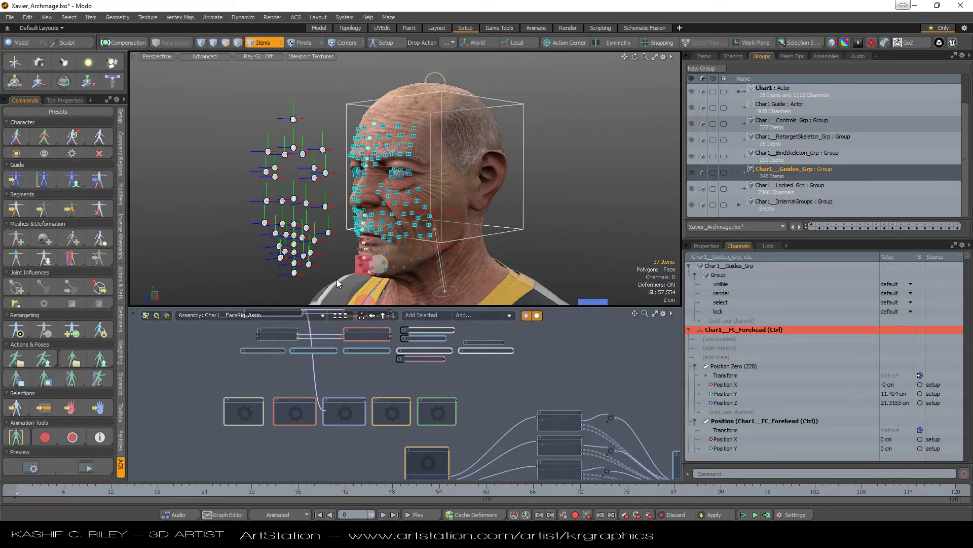
pyautogui.click(220, 198)
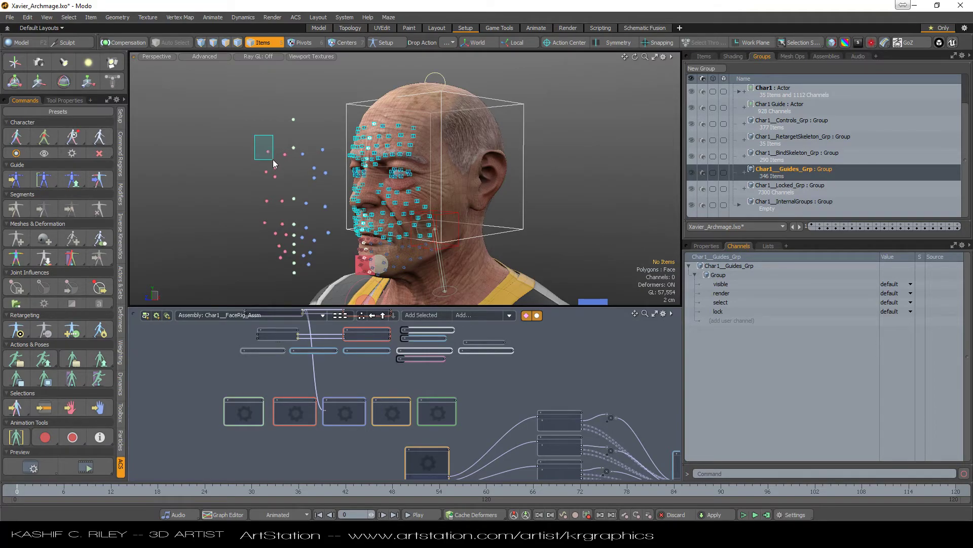
# - Select Char1__FC_Right_Outer_Eyebrow (Ctrl), show its Transform handles briefly, and drop the tool
pyautogui.moveTo(273, 159); pyautogui.dragTo(273, 159)
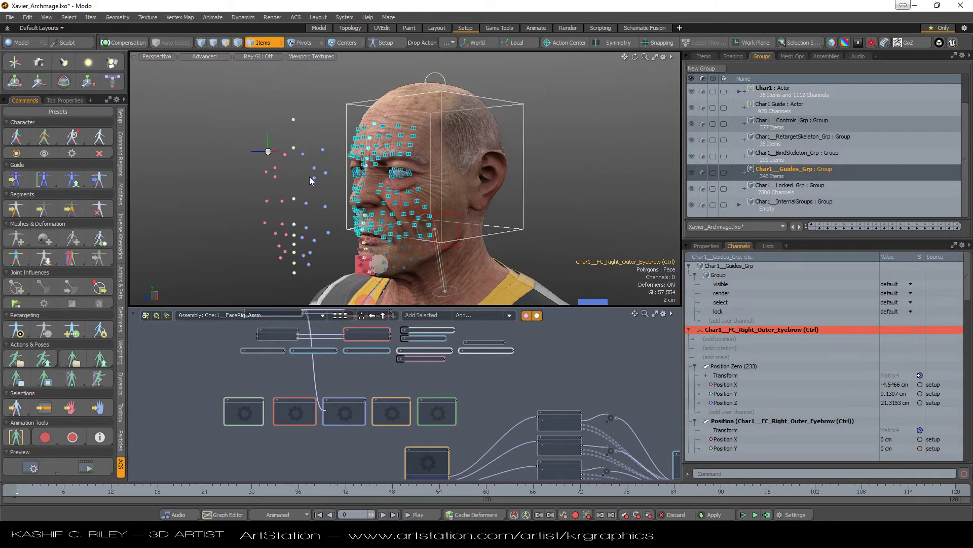
pyautogui.press('w')
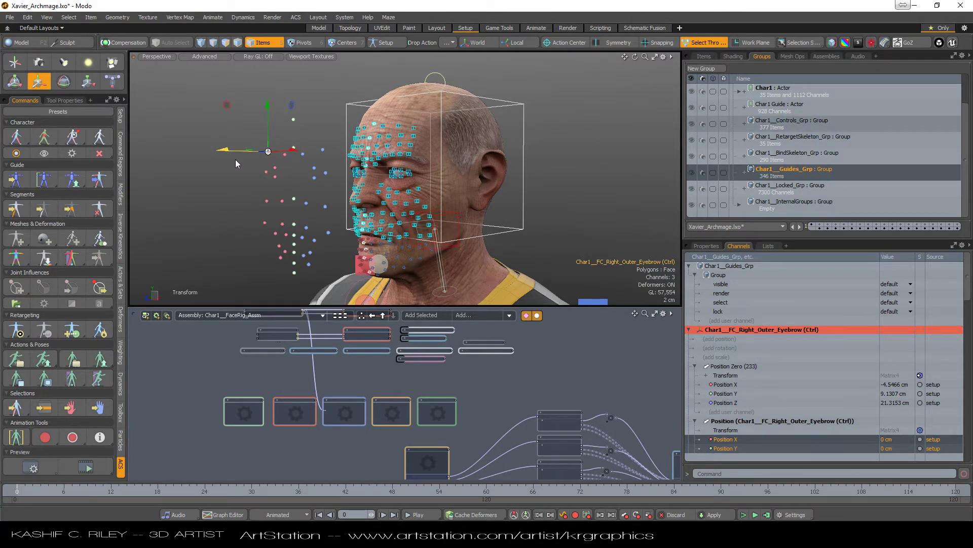
pyautogui.press('q')
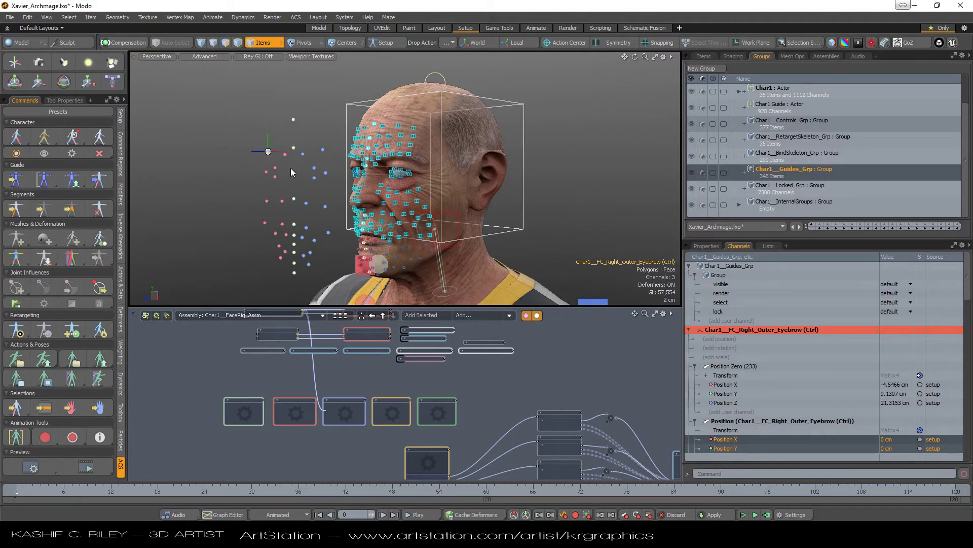